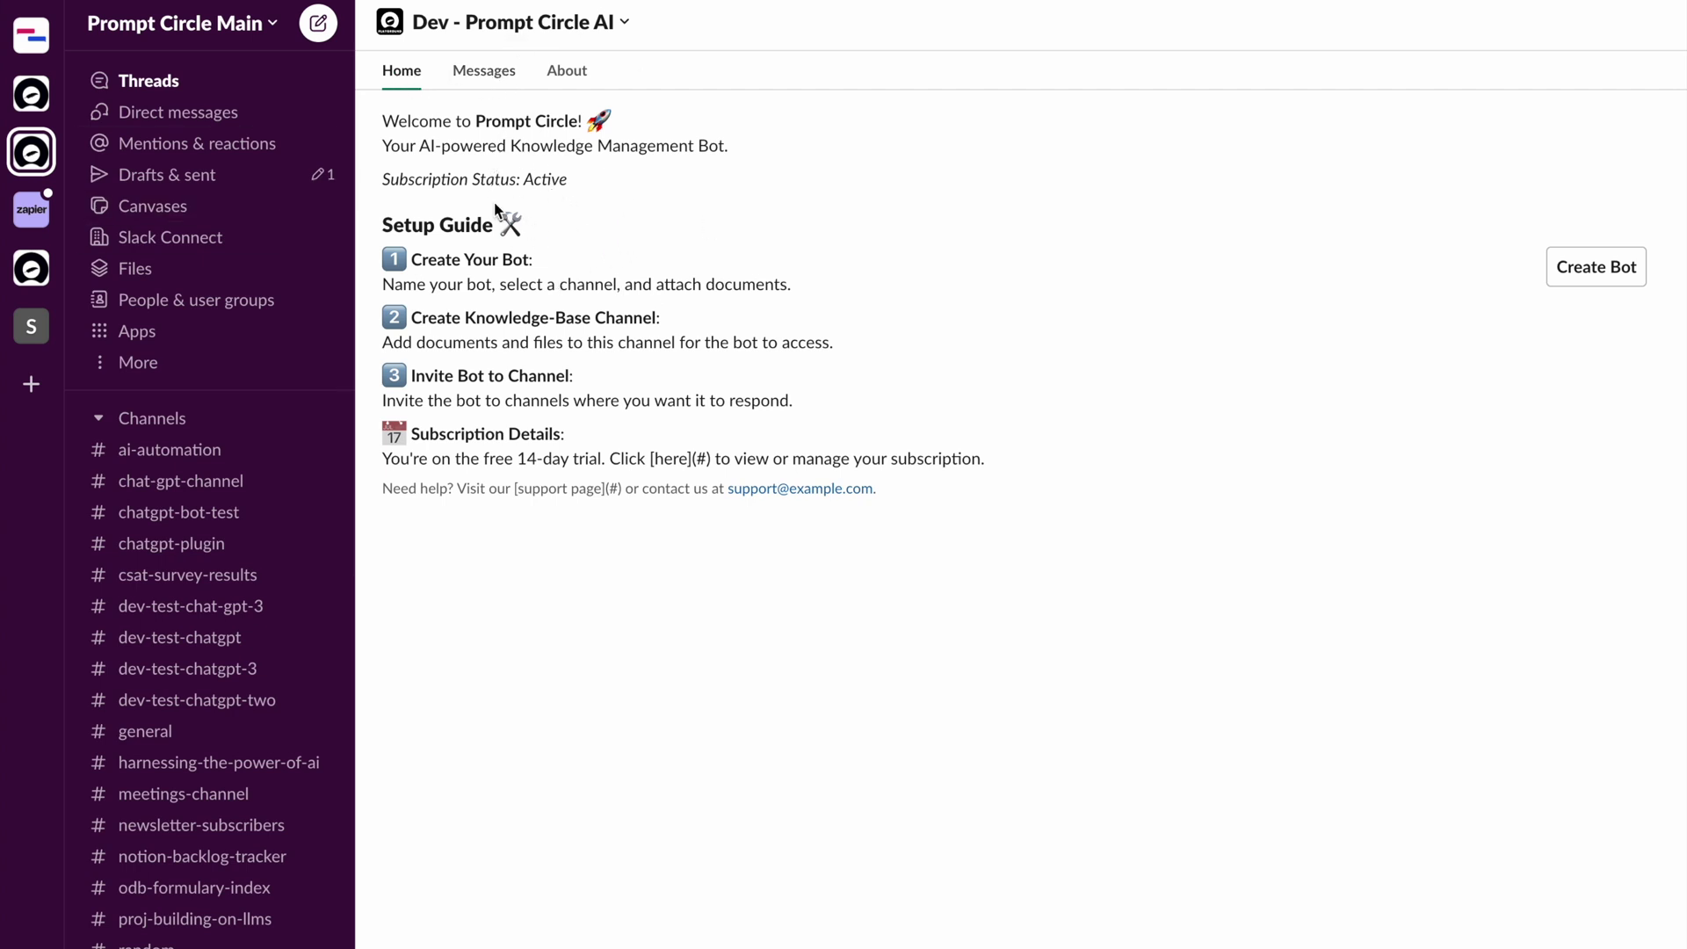
Start a file upload from the computer in the Dev - Prompt Circle AI message conversation and browse the Downloads folder.
left_click(492, 77)
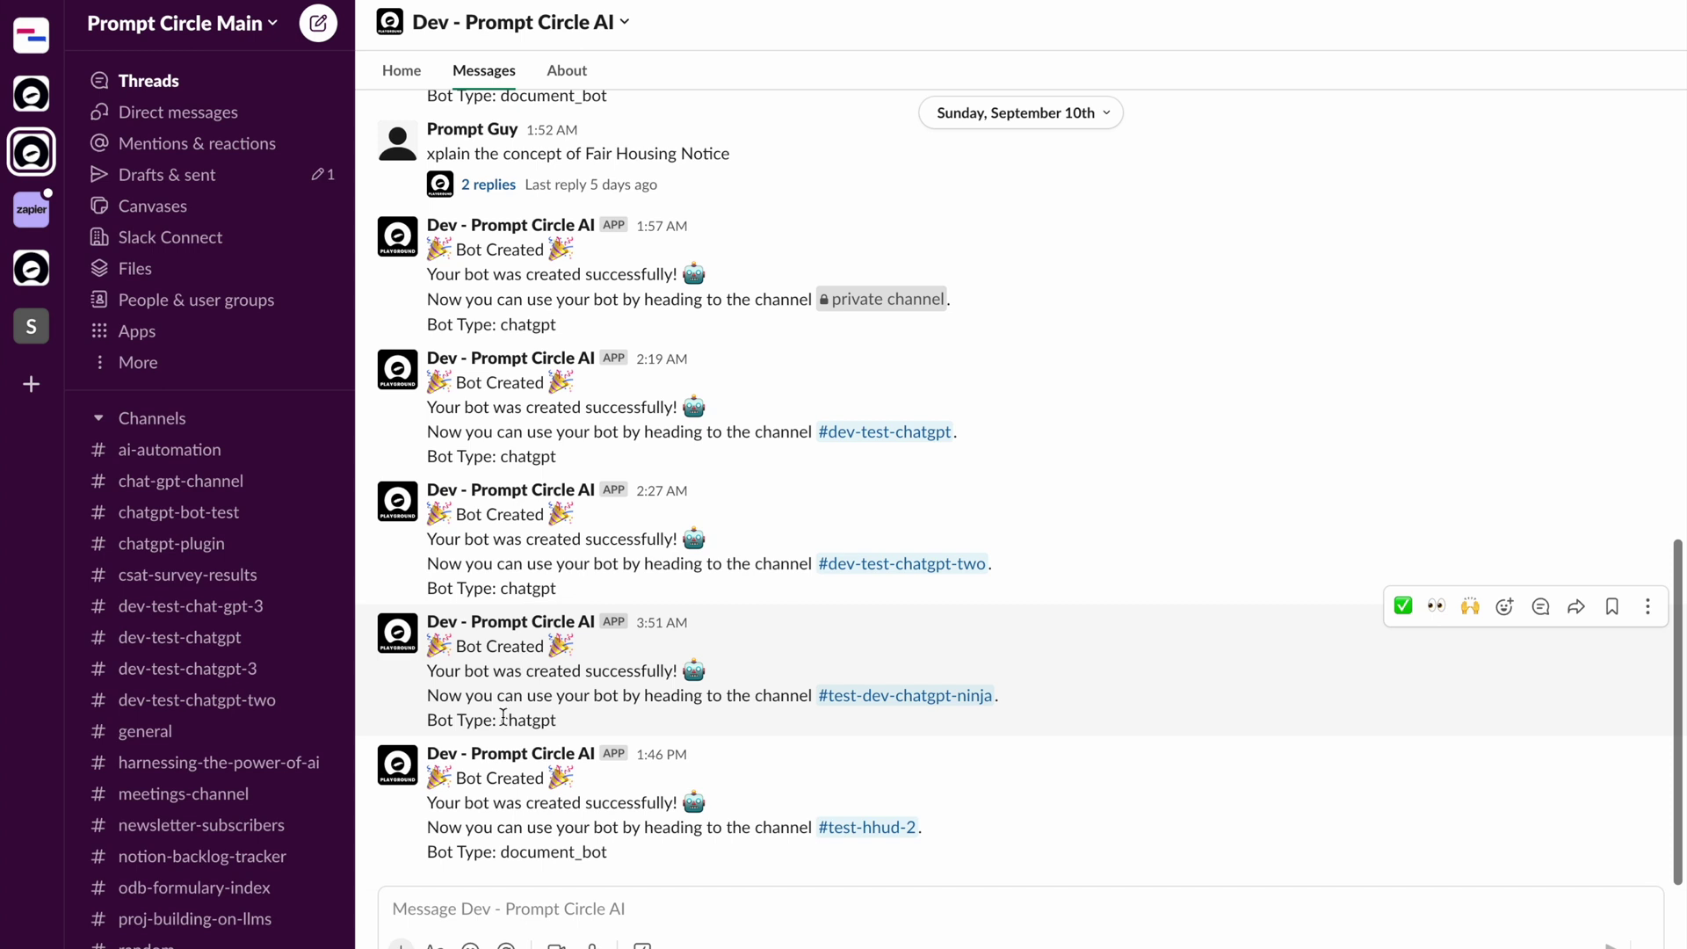
left_click(401, 944)
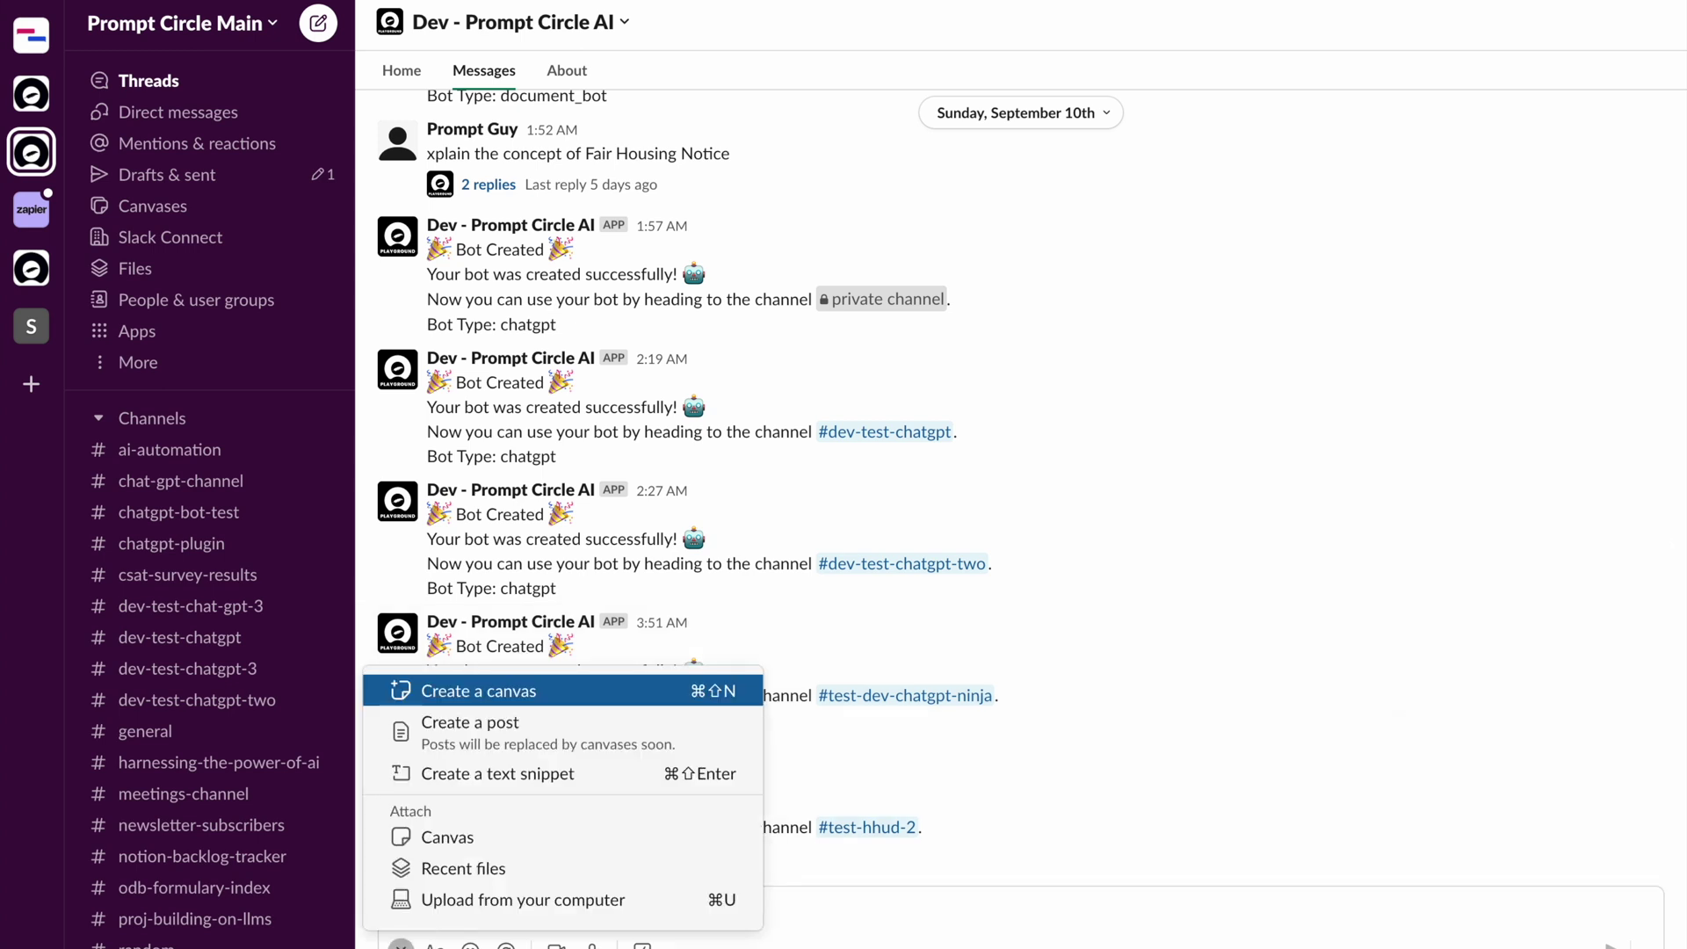
left_click(517, 898)
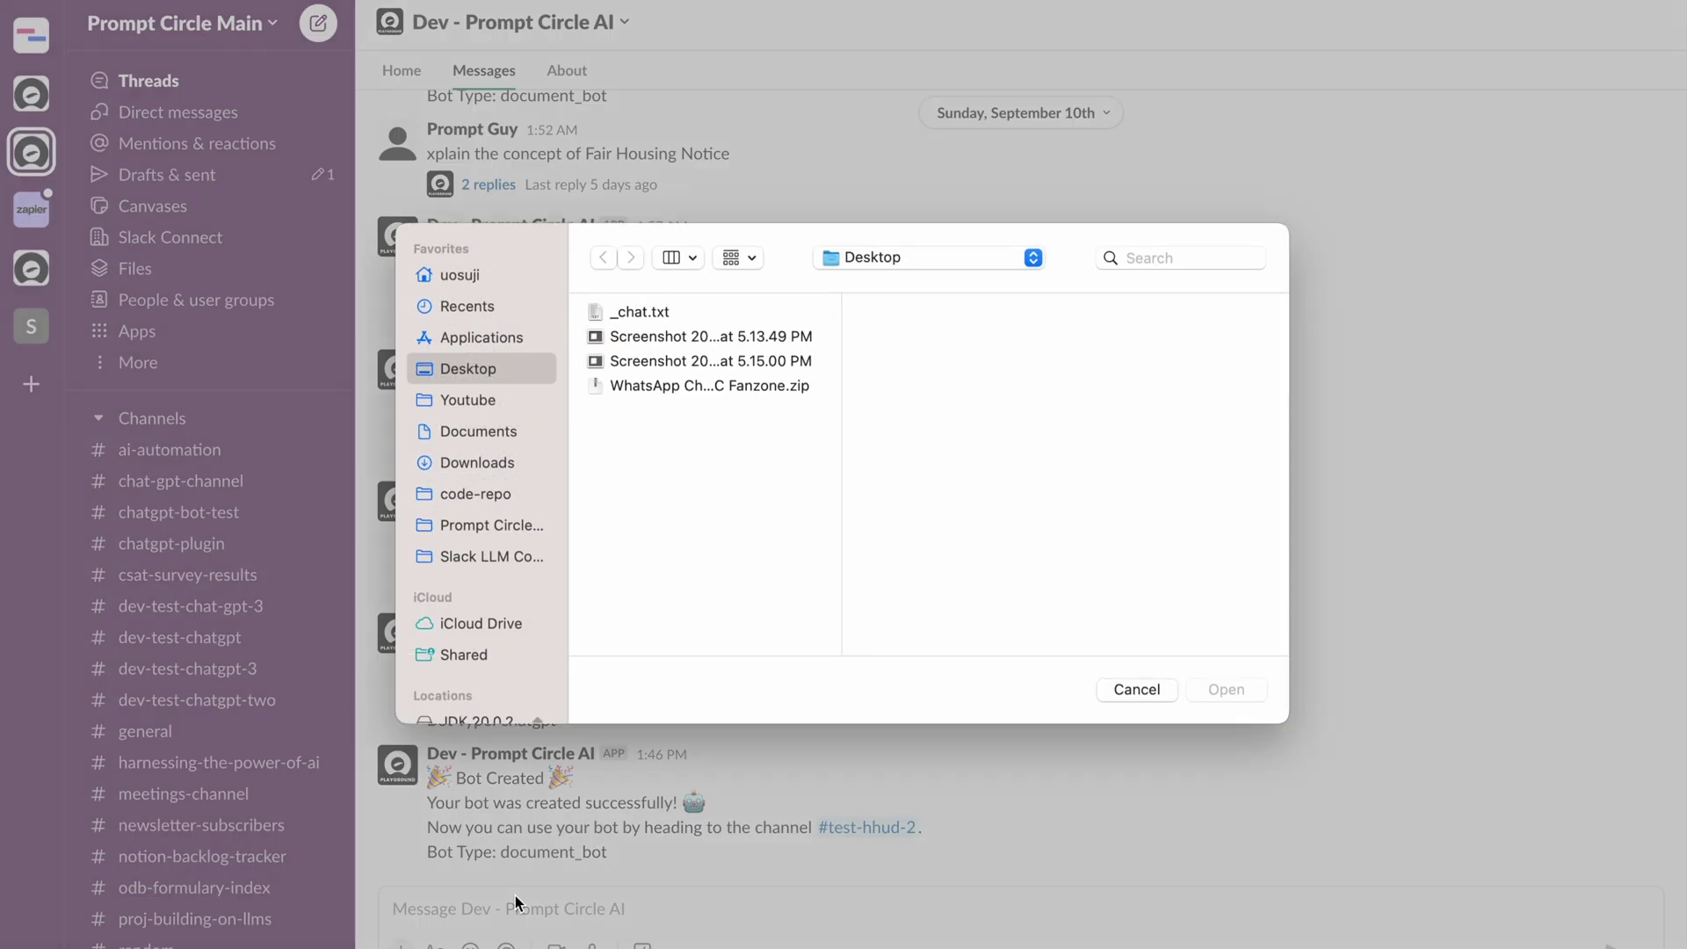
left_click(486, 462)
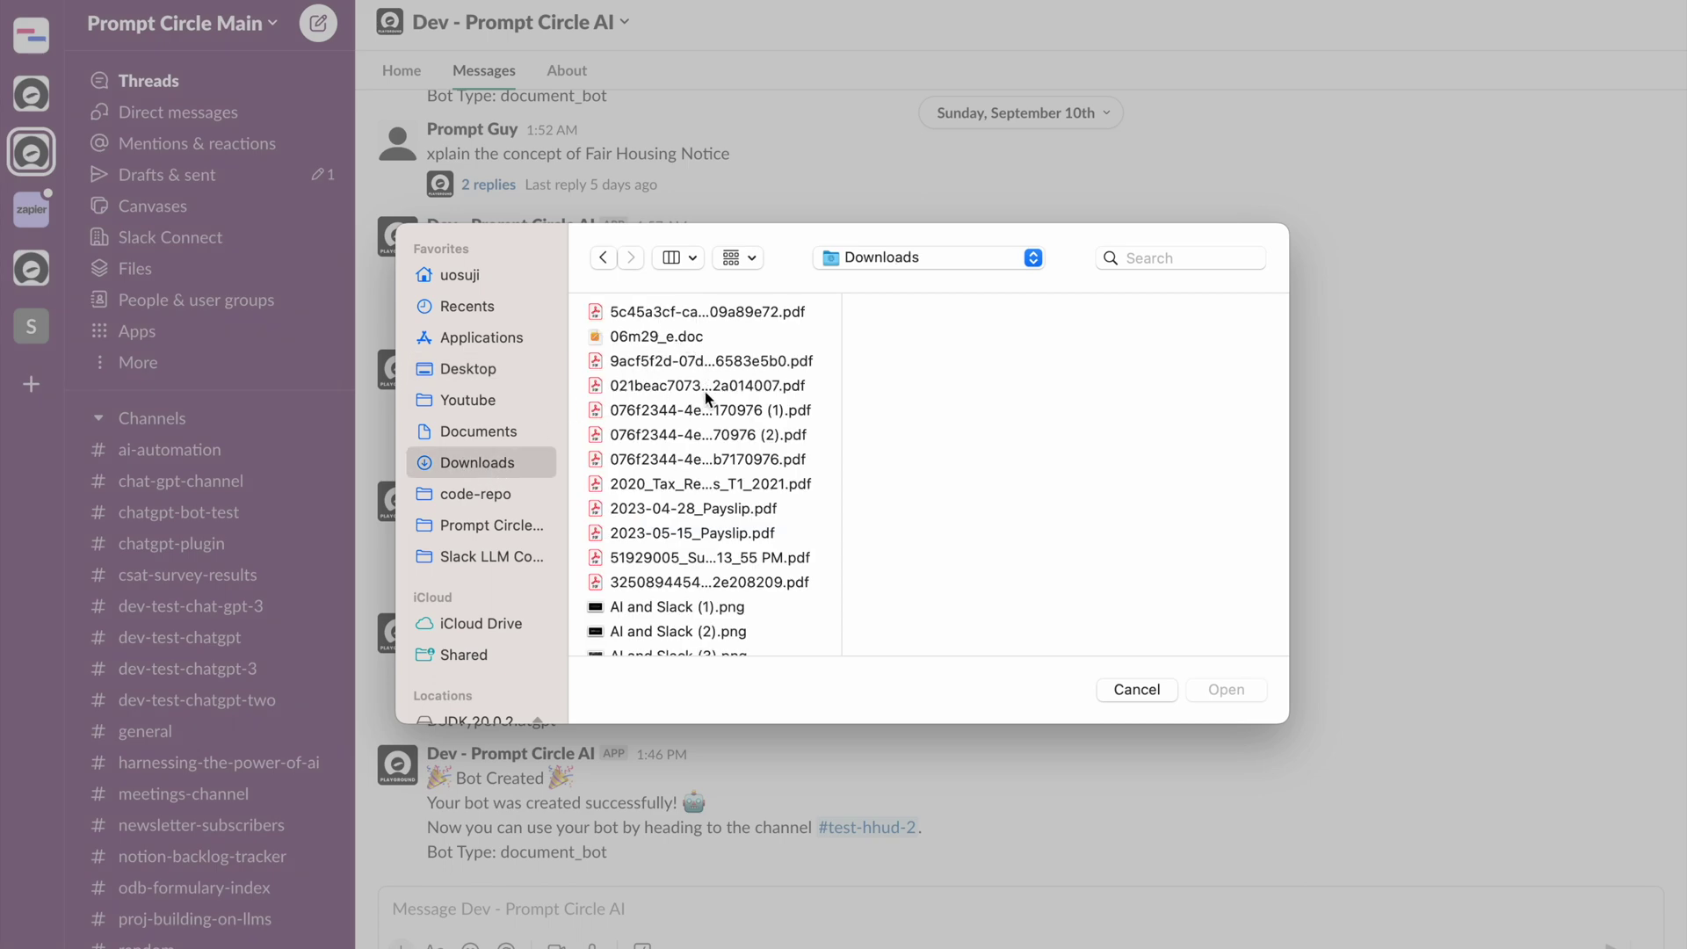
scroll(713, 527, "down", 5)
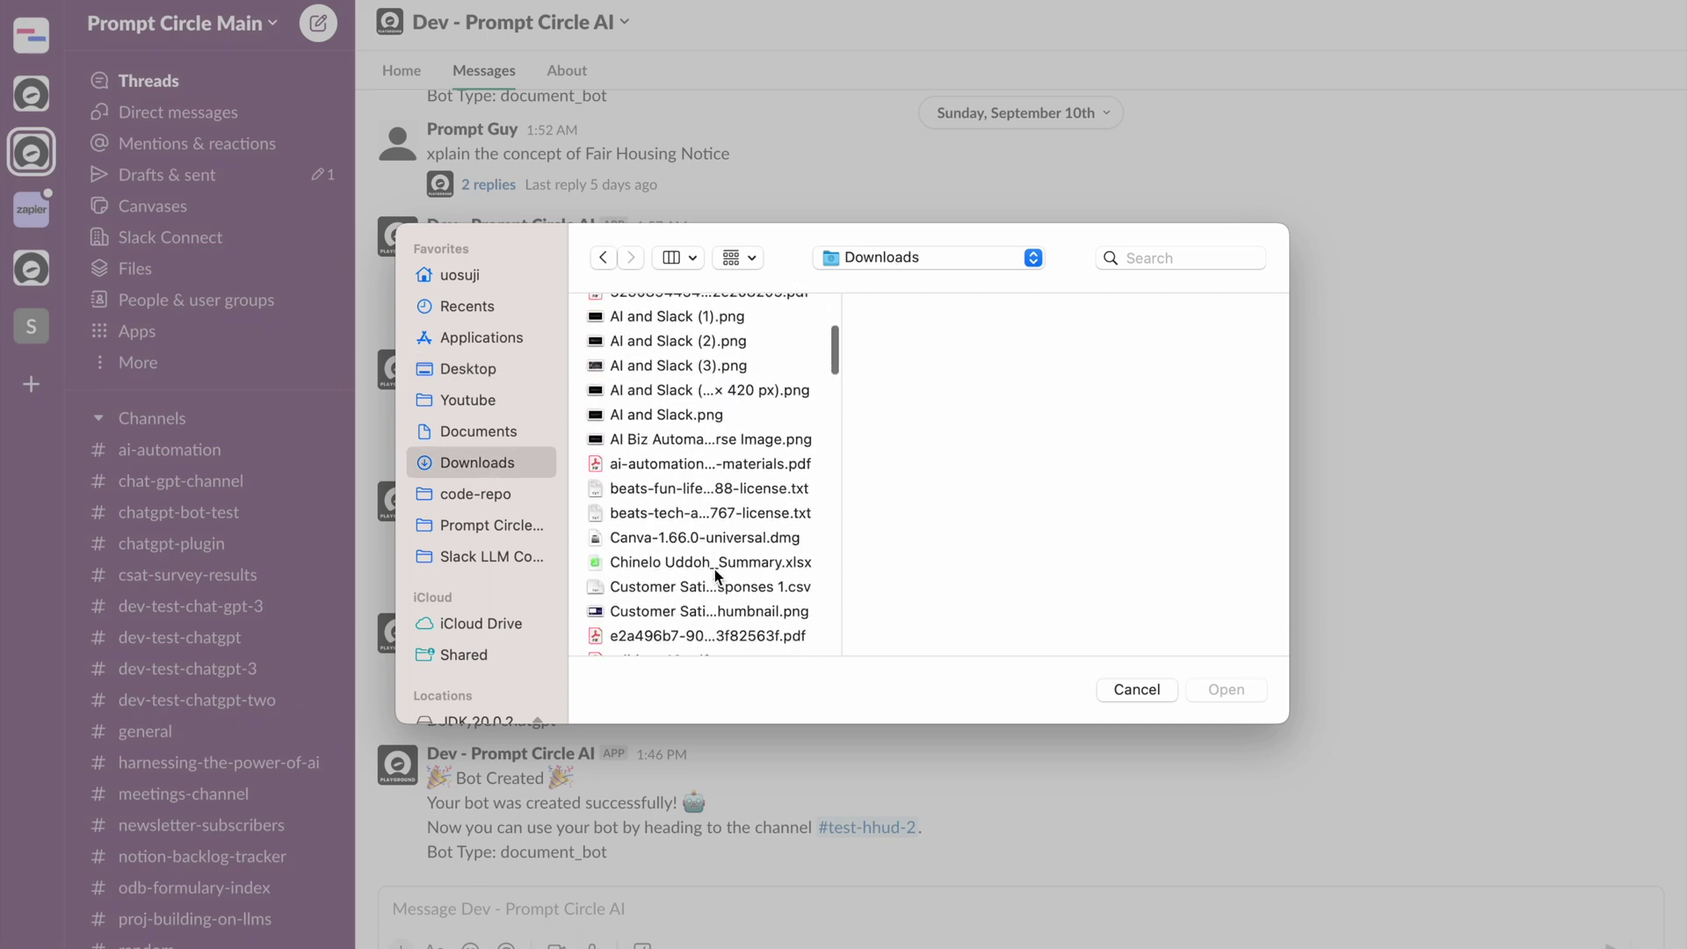
scroll(715, 576, "down", 2)
scroll(715, 577, "up", 5)
Switch to the browser and go back through the residential mortgage report PDF to its beginning.
key("ctrl+Left")
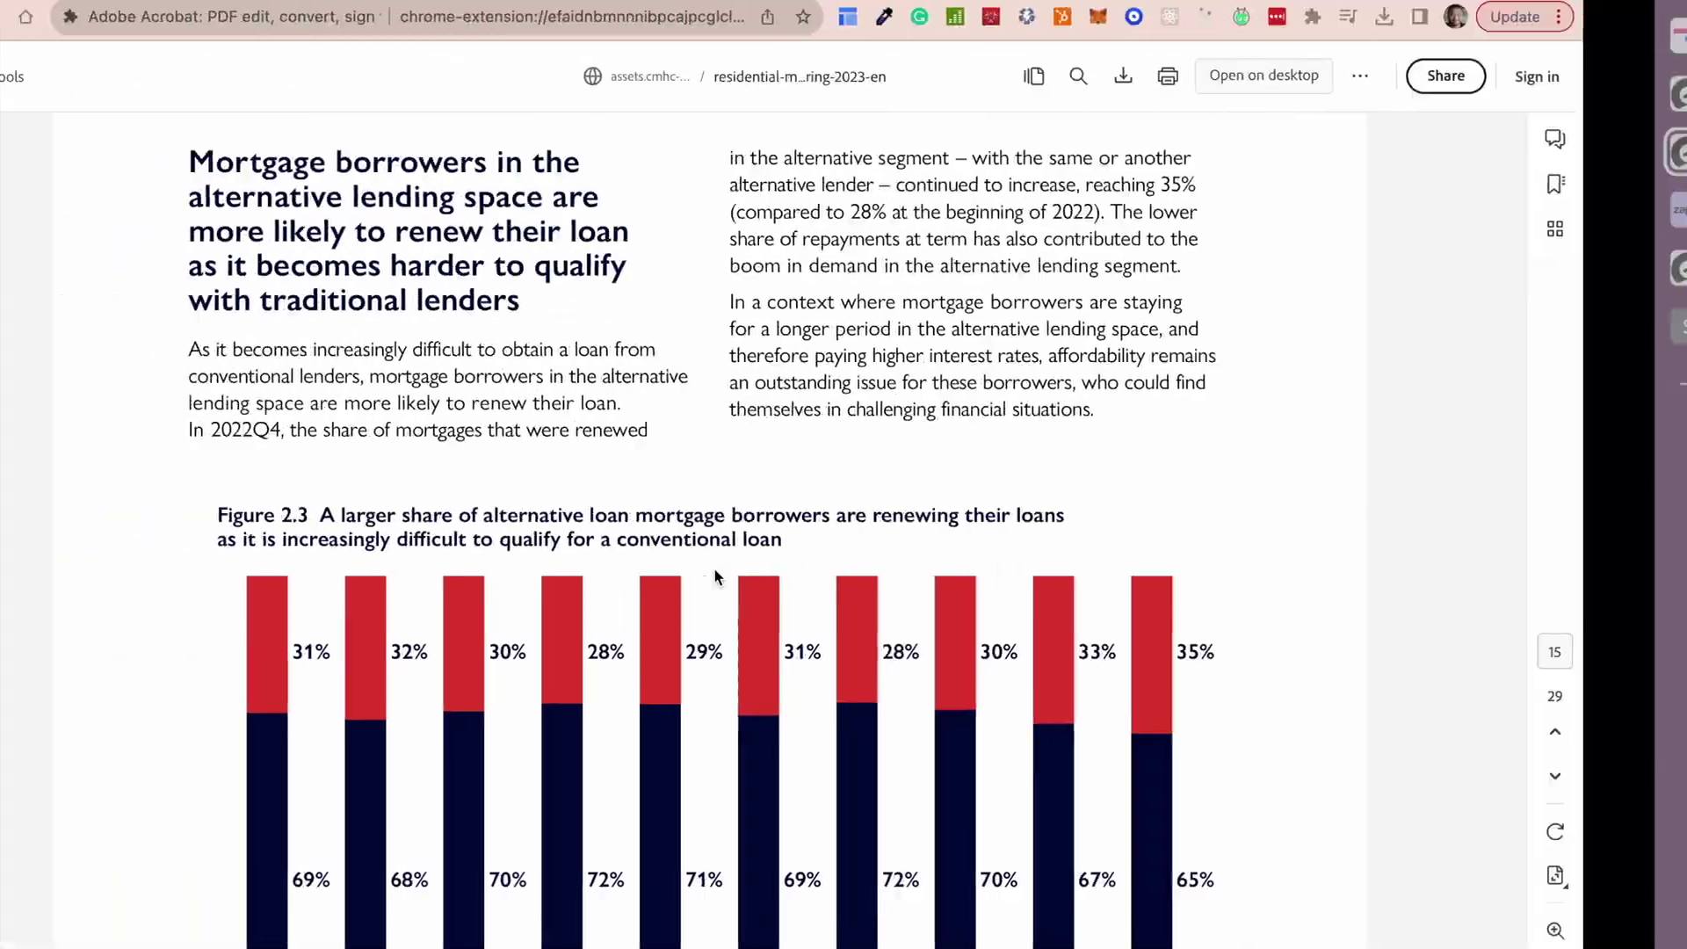
scroll(332, 169, "up", 10)
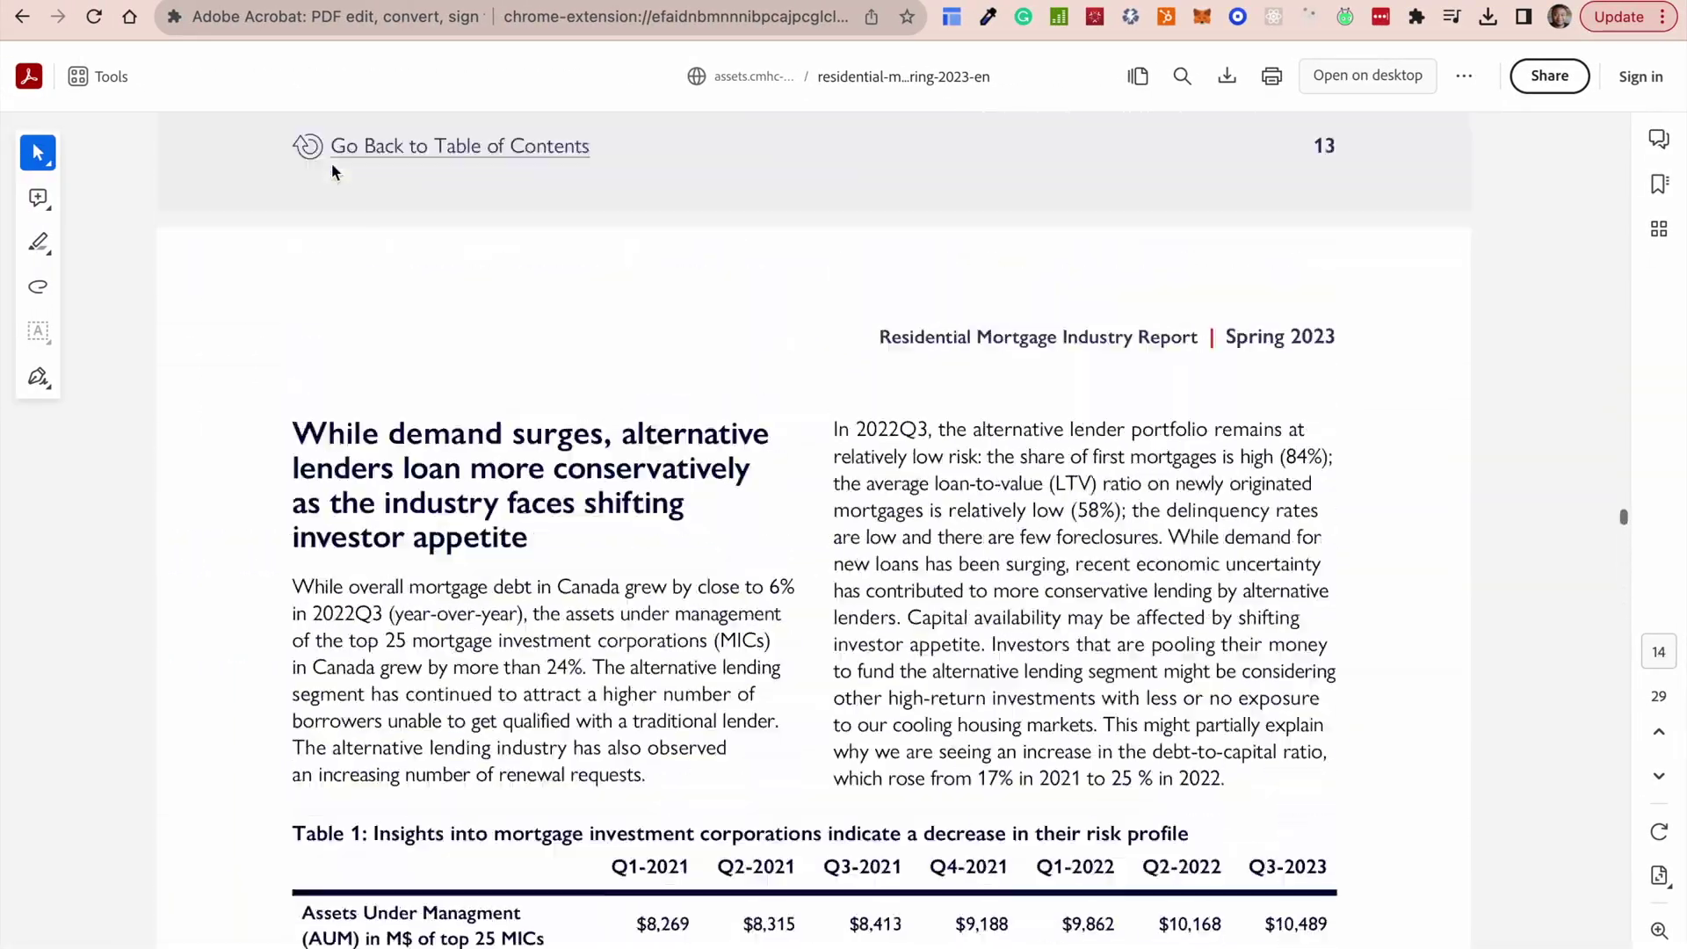
scroll(332, 168, "up", 20)
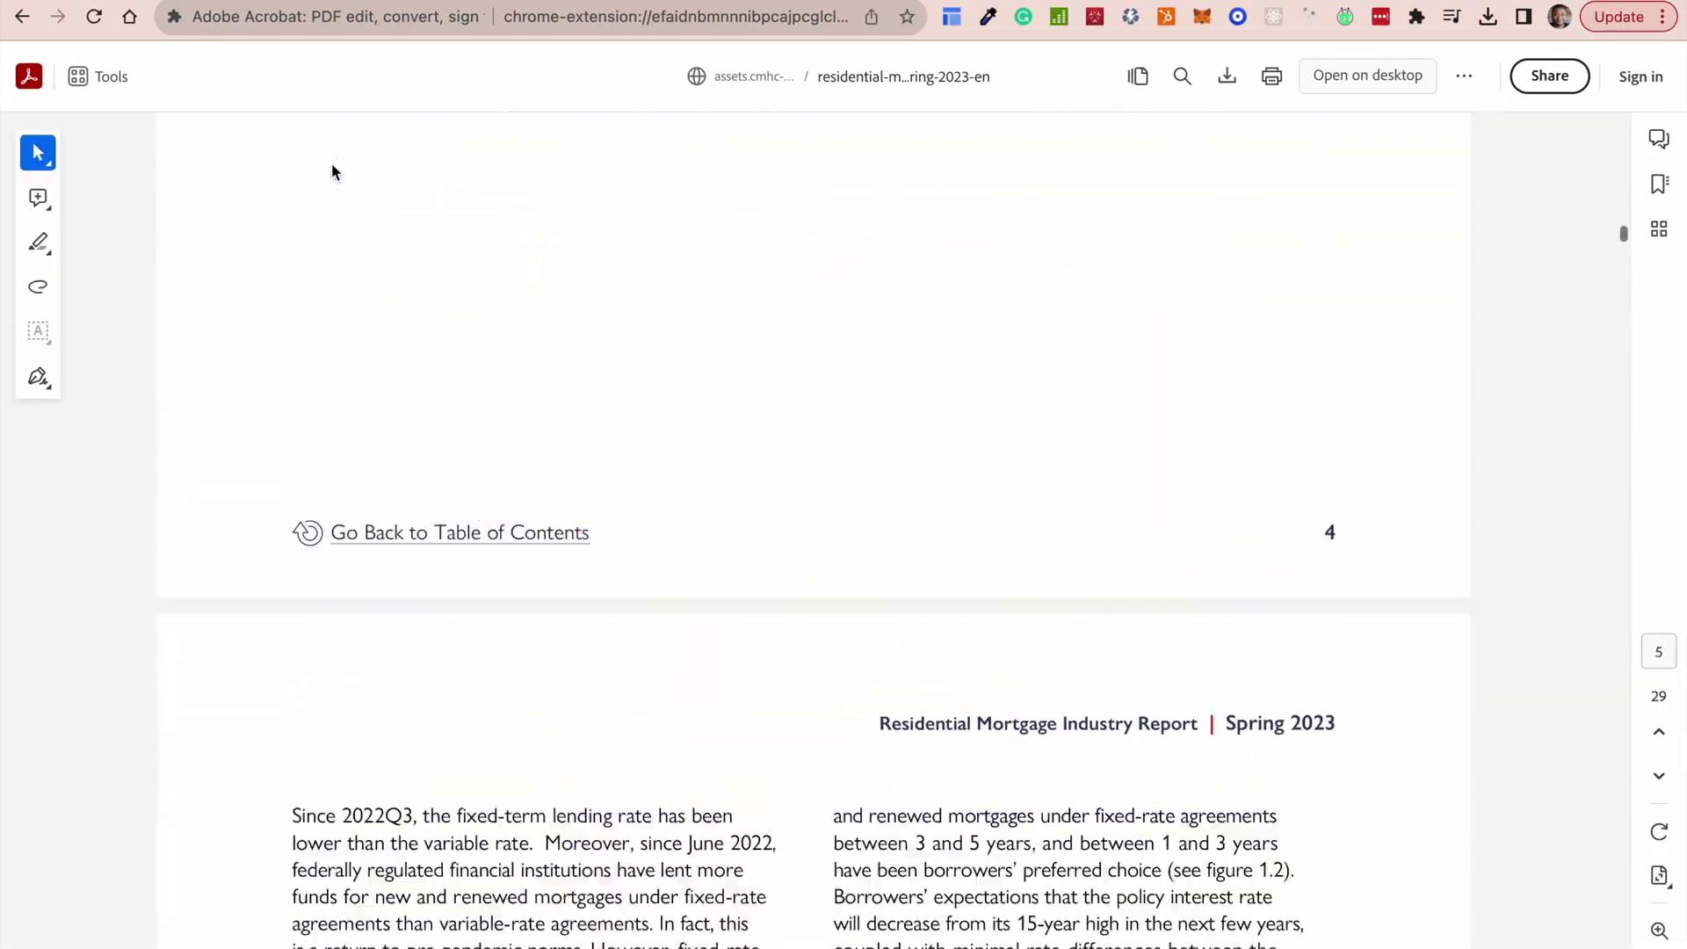
scroll(331, 162, "up", 20)
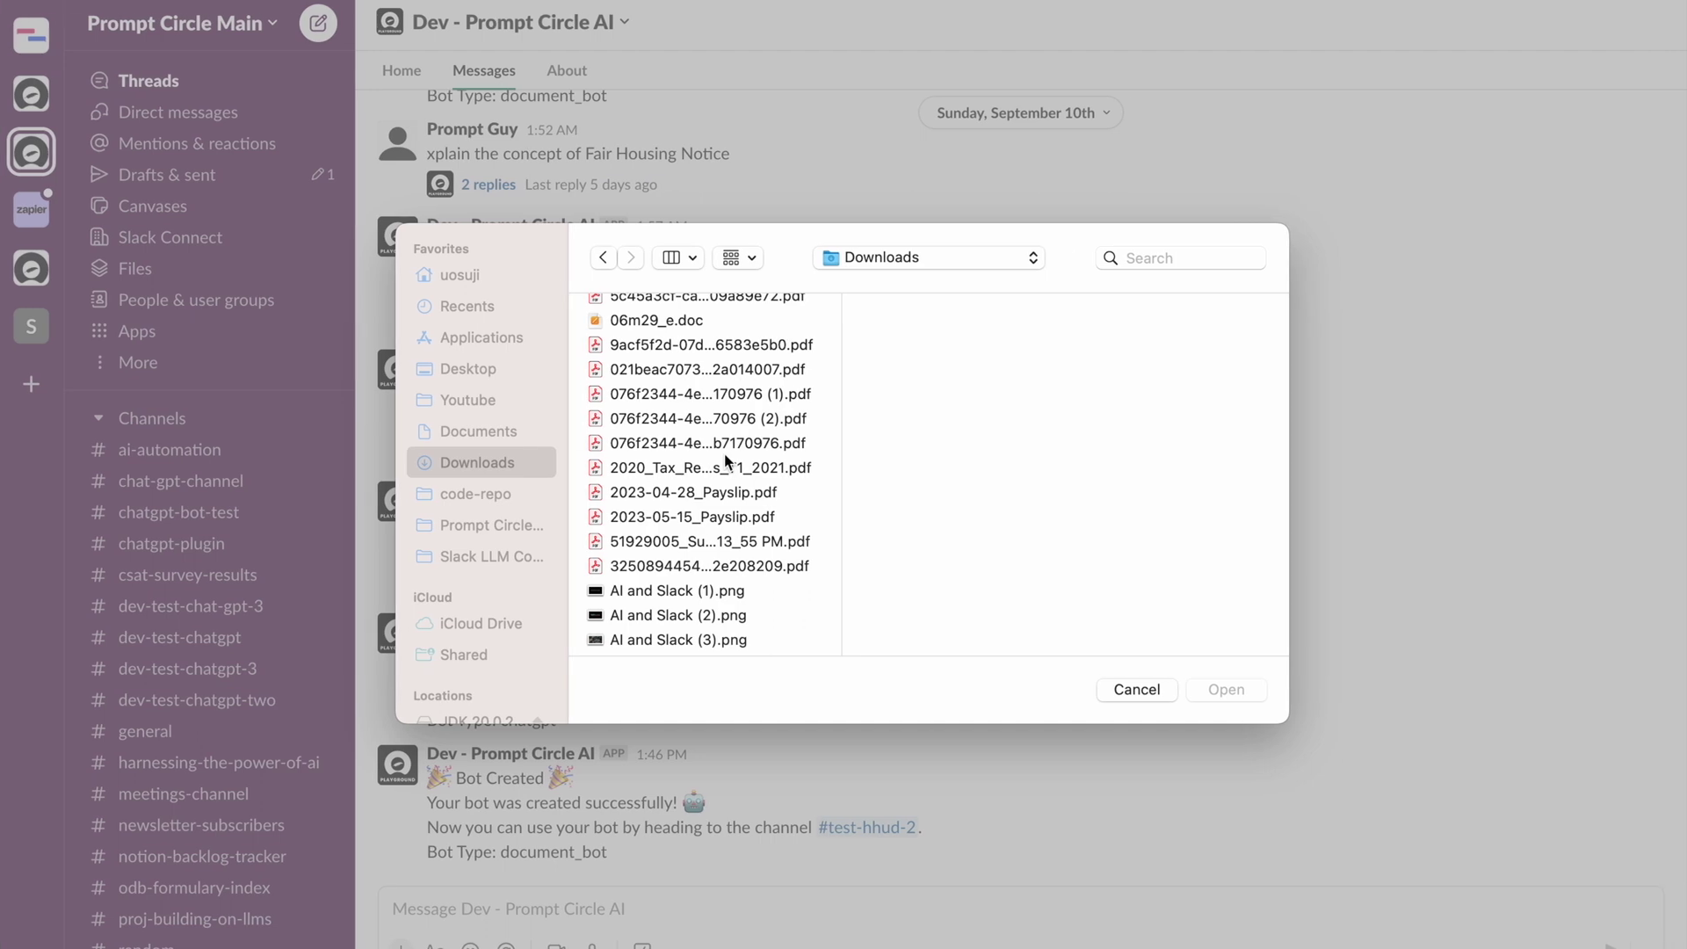
Back in Slack, attach residential-mortgage-industry-report-spring-2023-en.pdf from Downloads and send it to the bot.
scroll(726, 461, "down", 10)
scroll(725, 460, "down", 5)
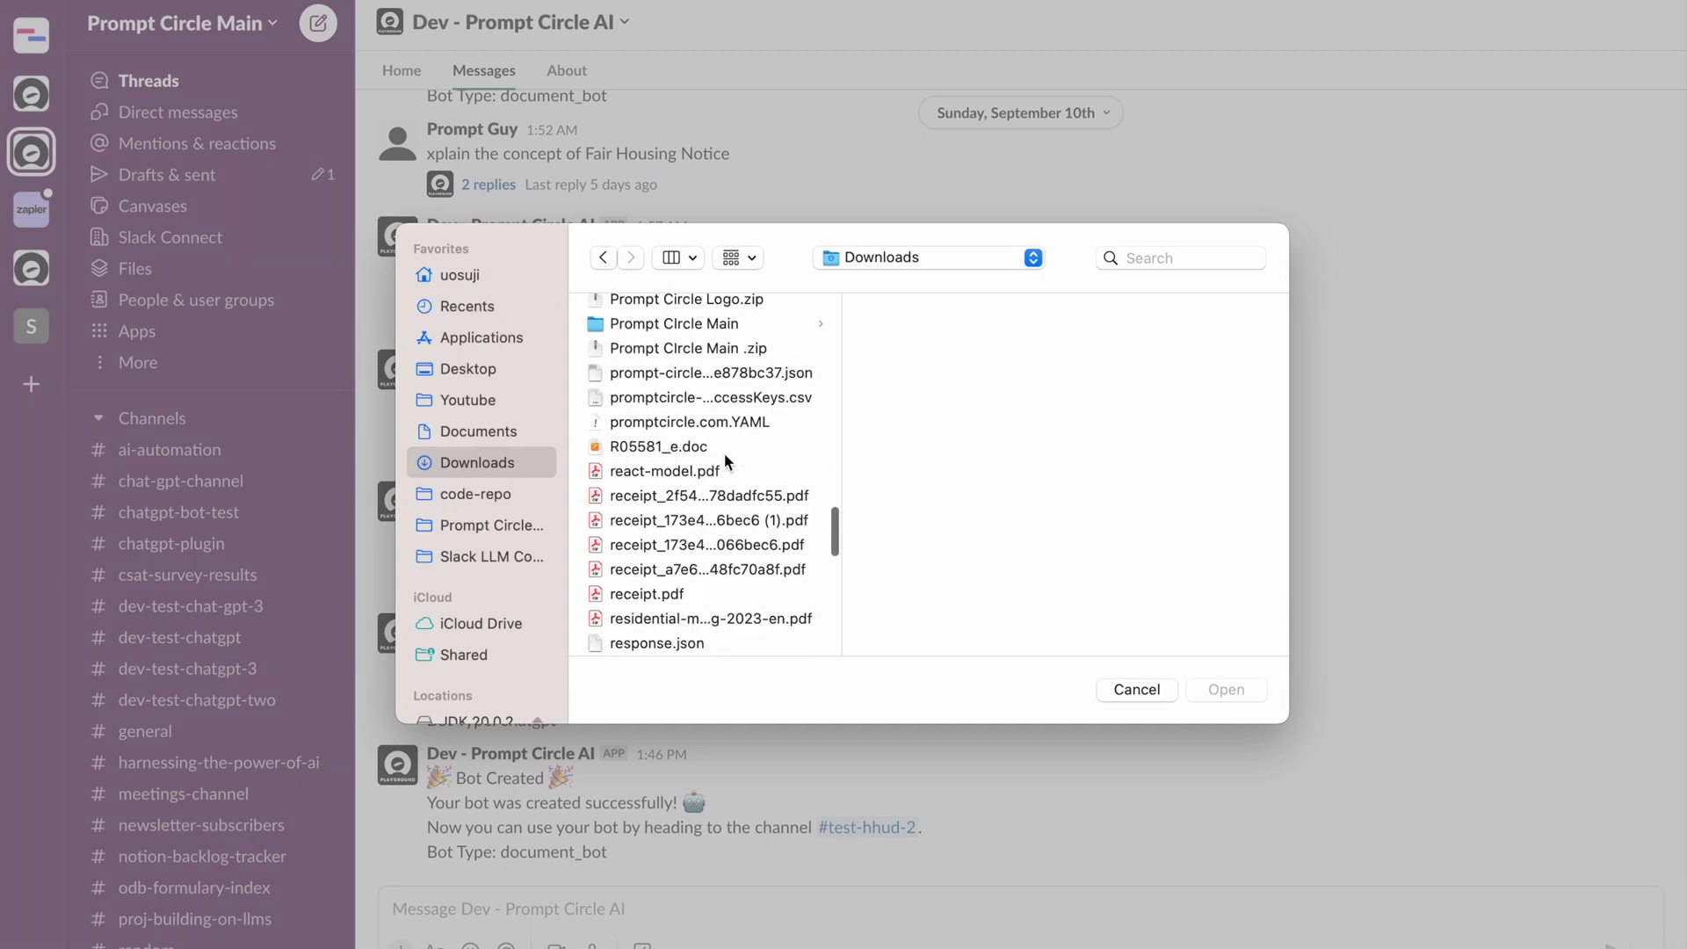
scroll(725, 461, "down", 2)
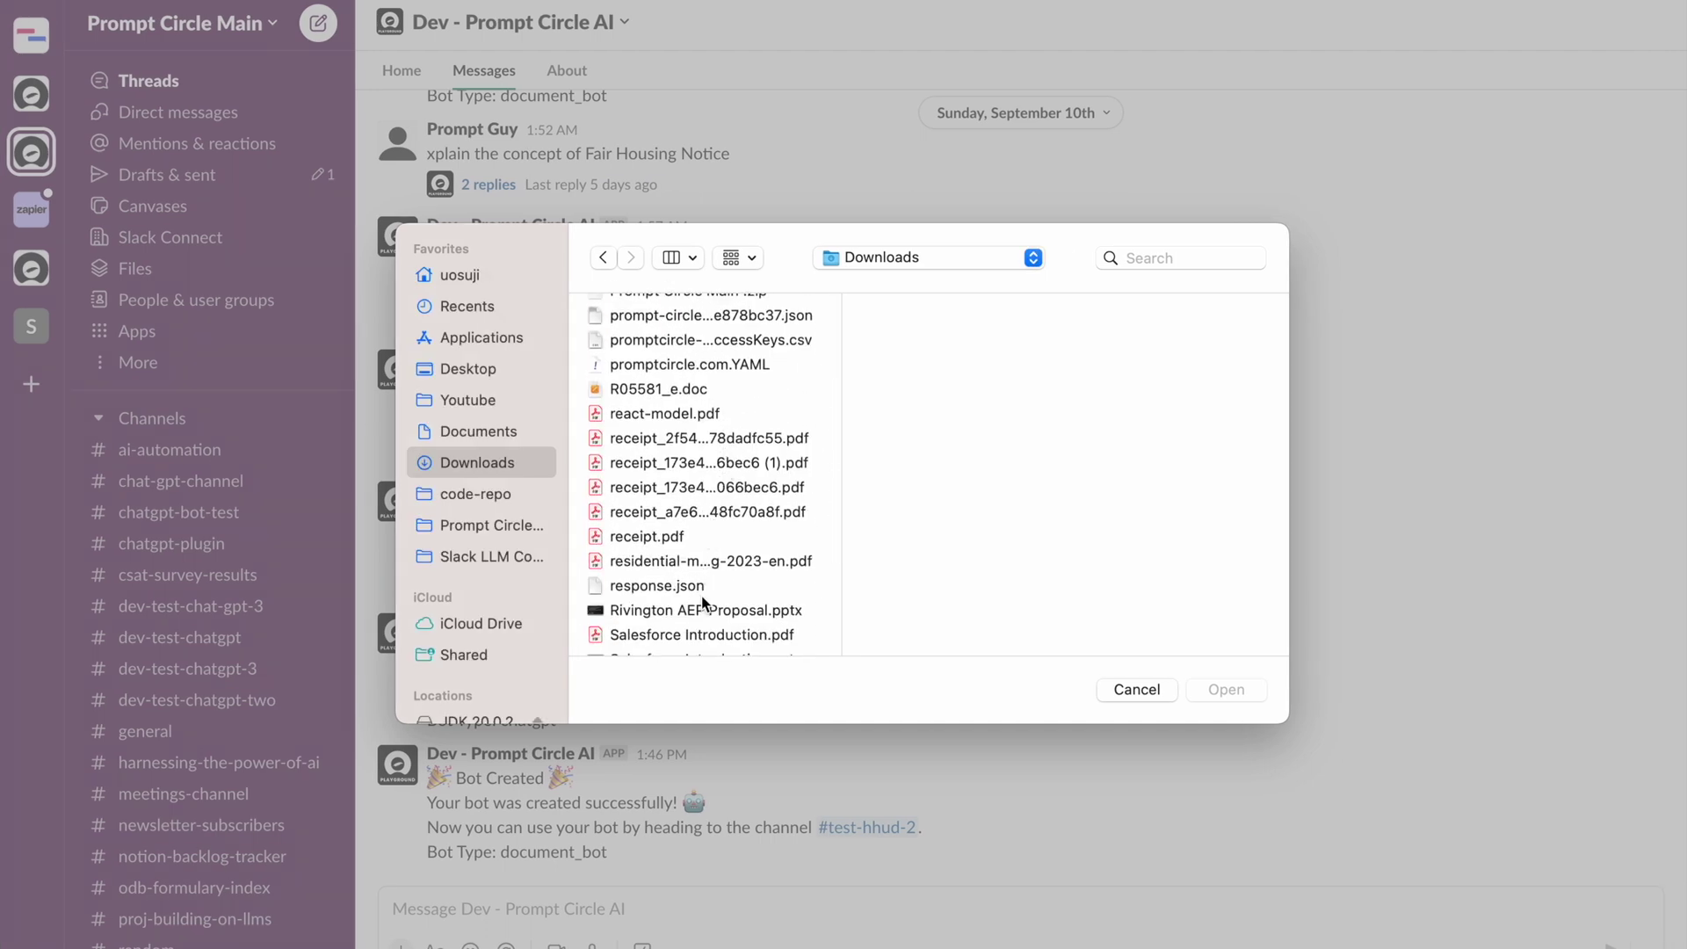
left_click(702, 561)
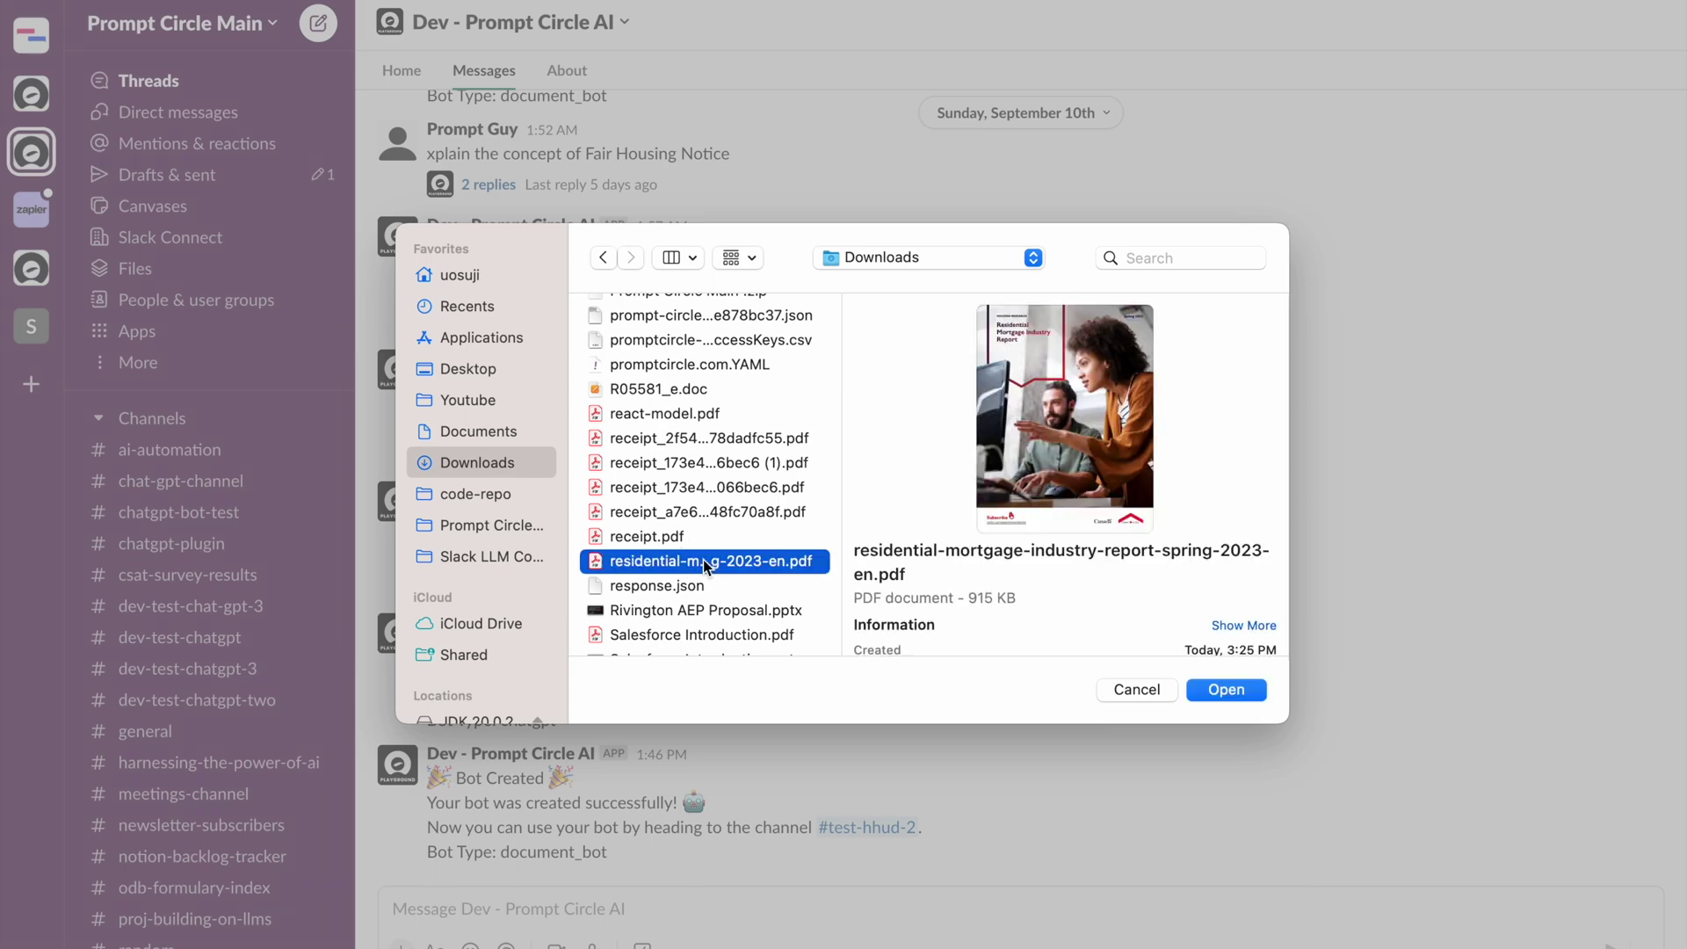
left_click(1225, 689)
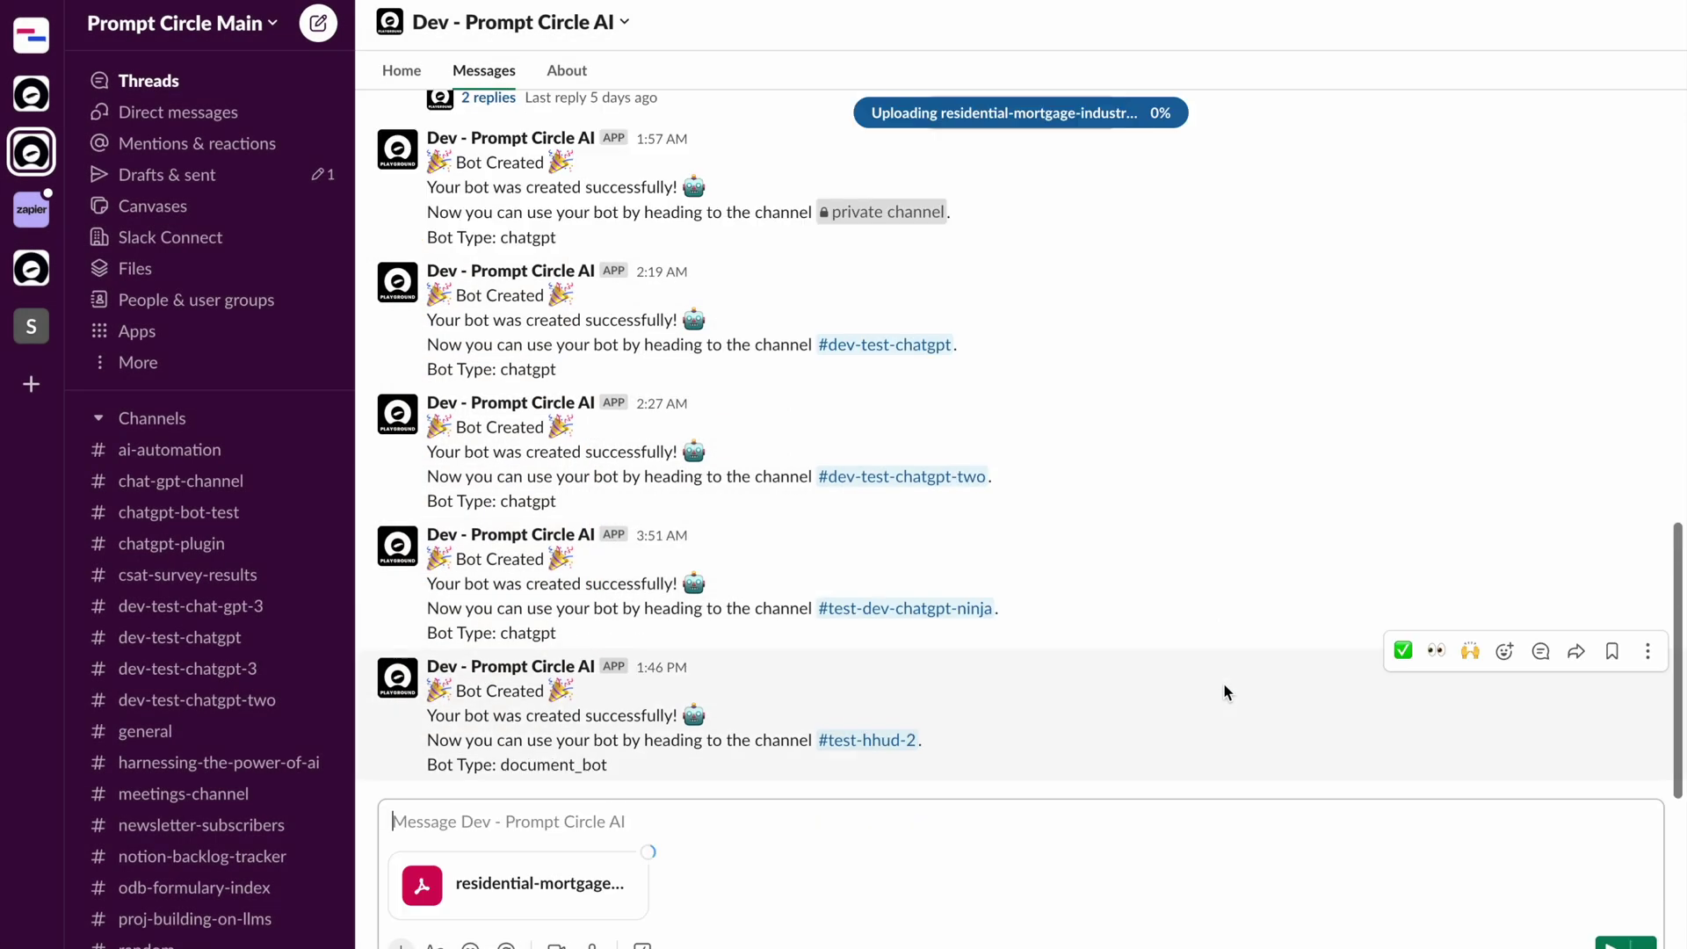
key("Return")
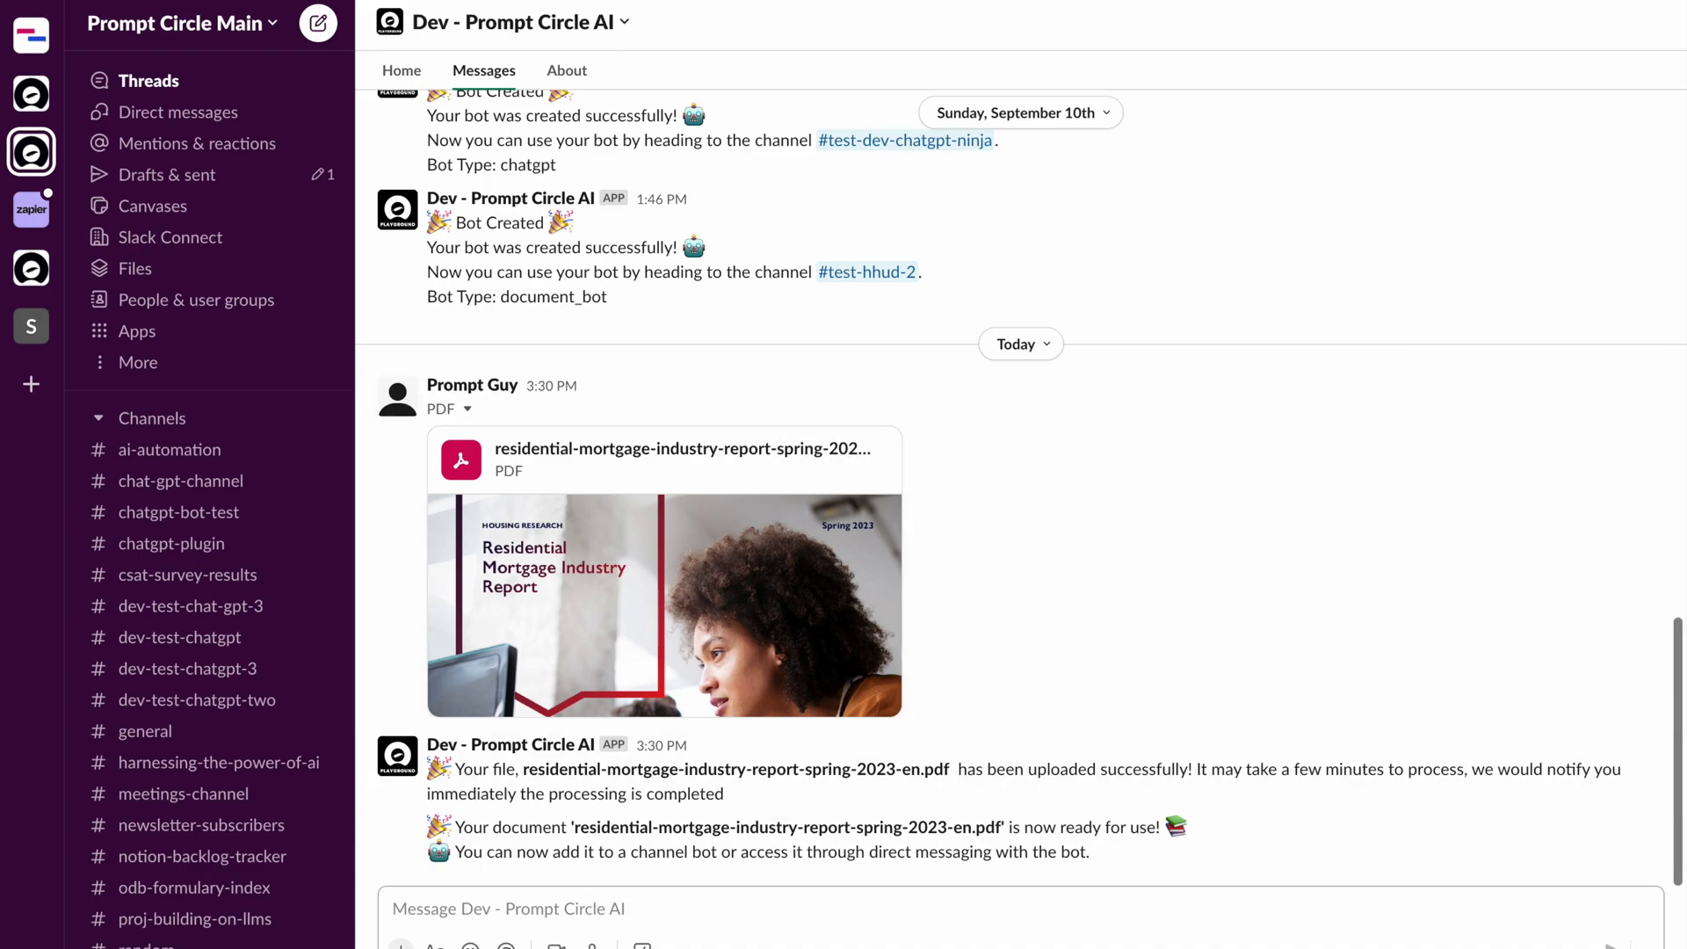
Switch to the report PDF in the browser and review its table of contents and the findings on page 3.
left_click(889, 494)
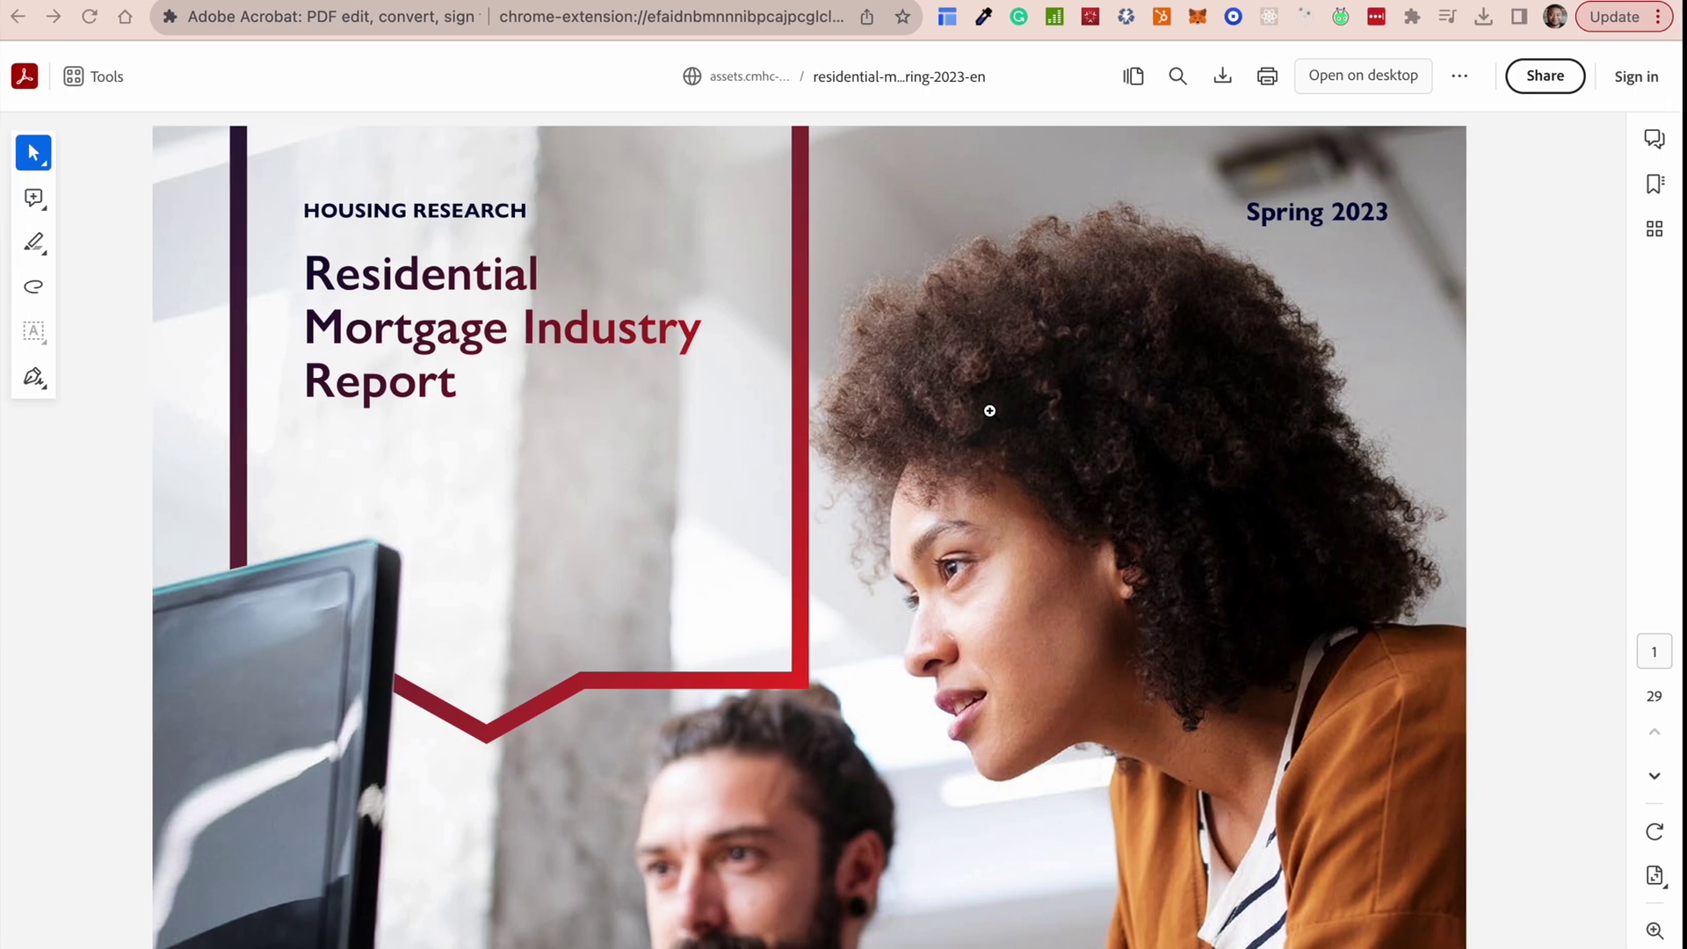
scroll(896, 451, "down", 10)
scroll(897, 452, "down", 10)
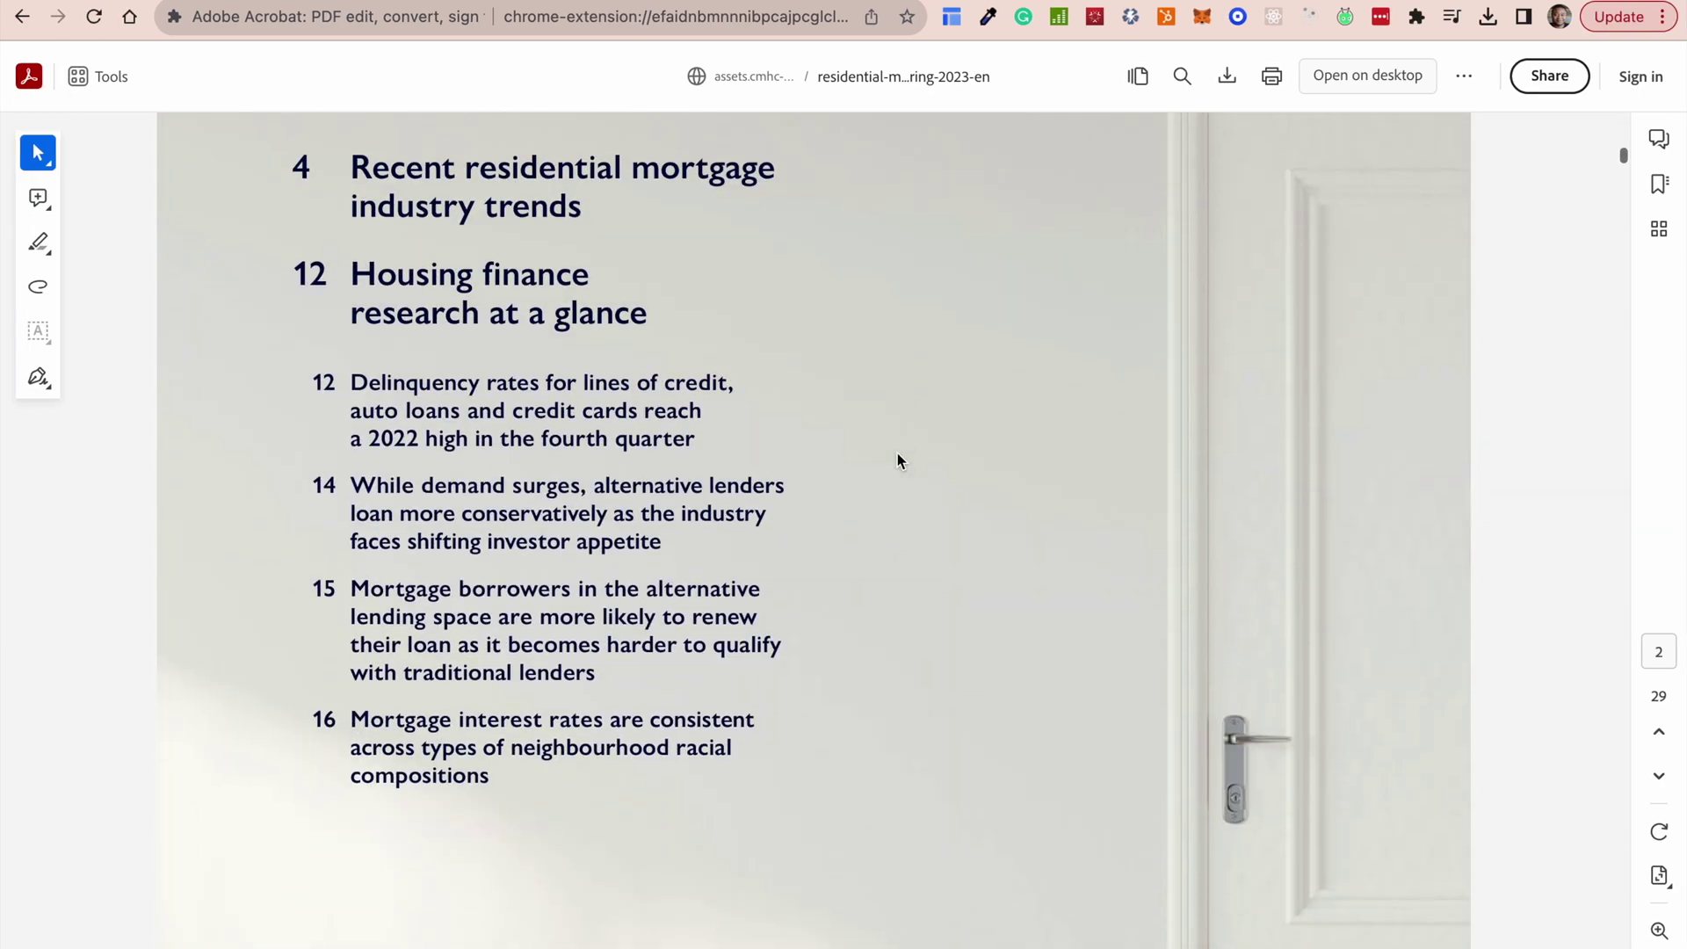
scroll(898, 456, "down", 2)
scroll(897, 457, "up", 5)
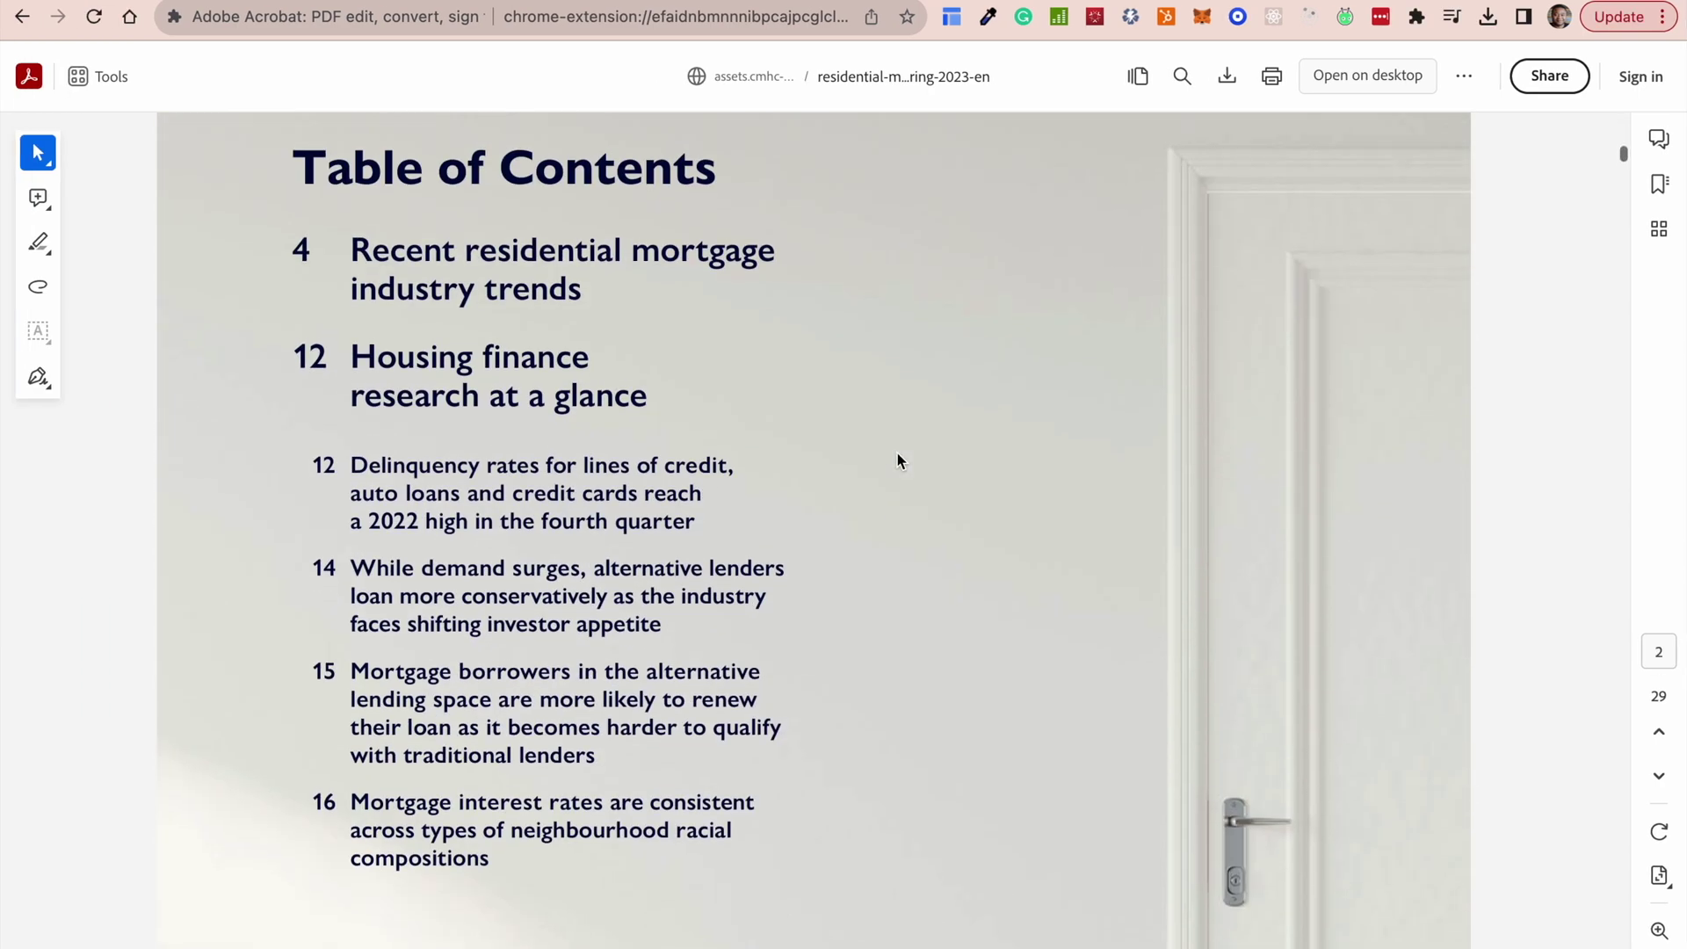
scroll(898, 453, "down", 12)
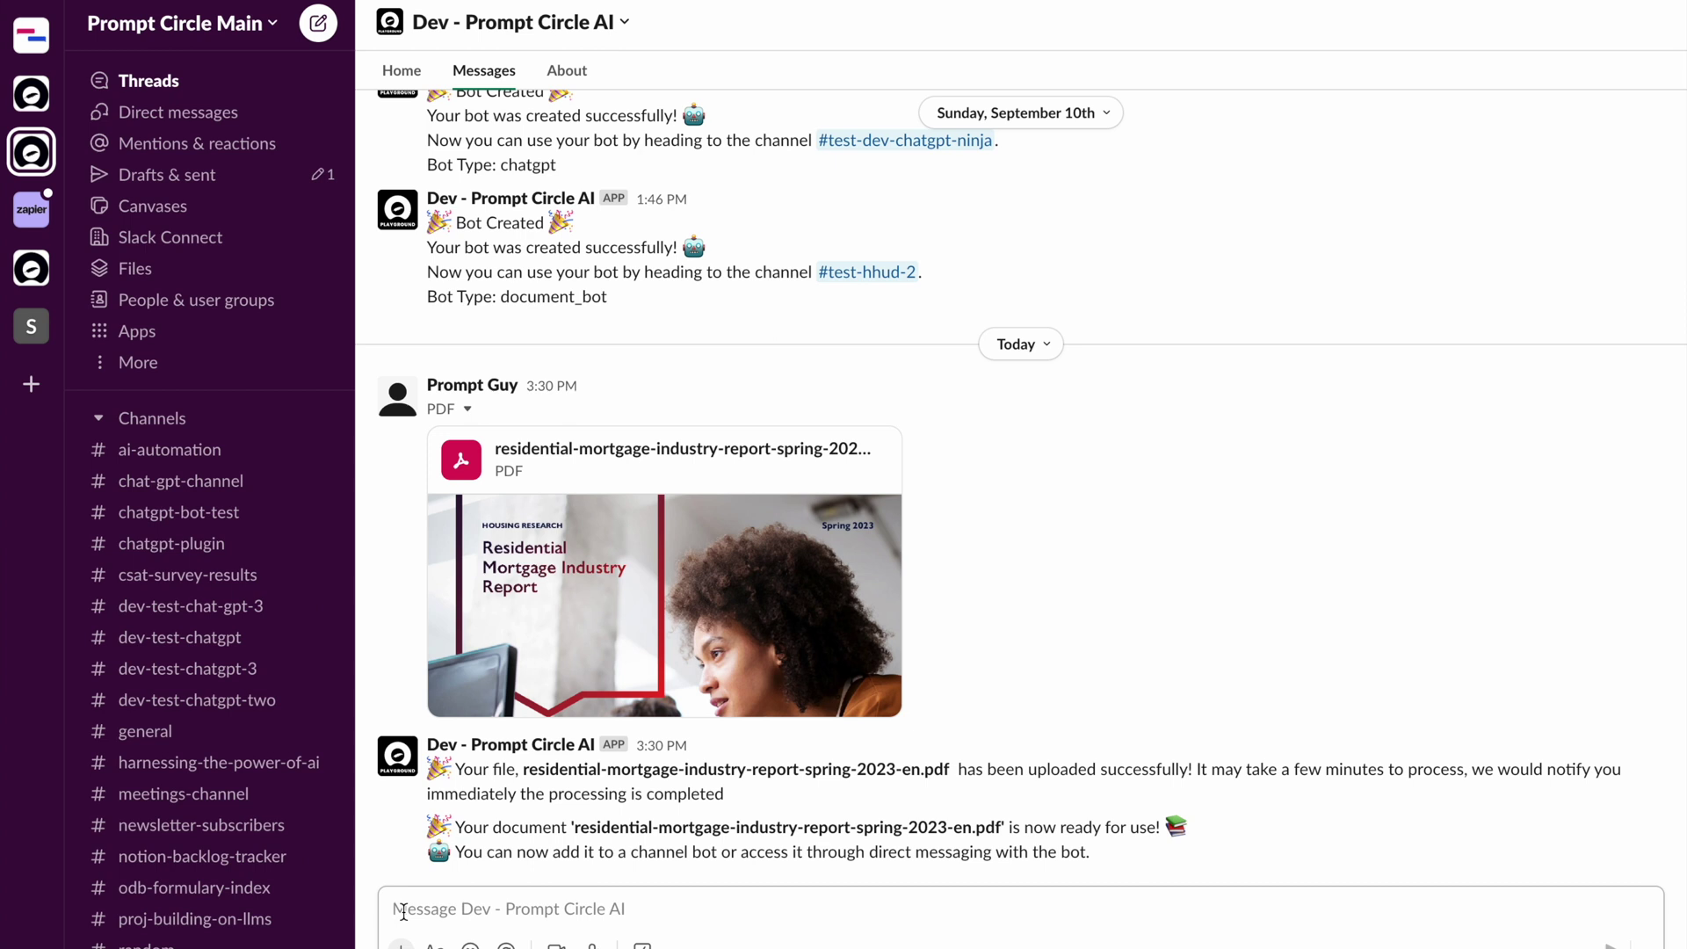
Return to Slack and send the bot the message "Give me a summary of recent Canadian mortgage market trends".
type("Give me ")
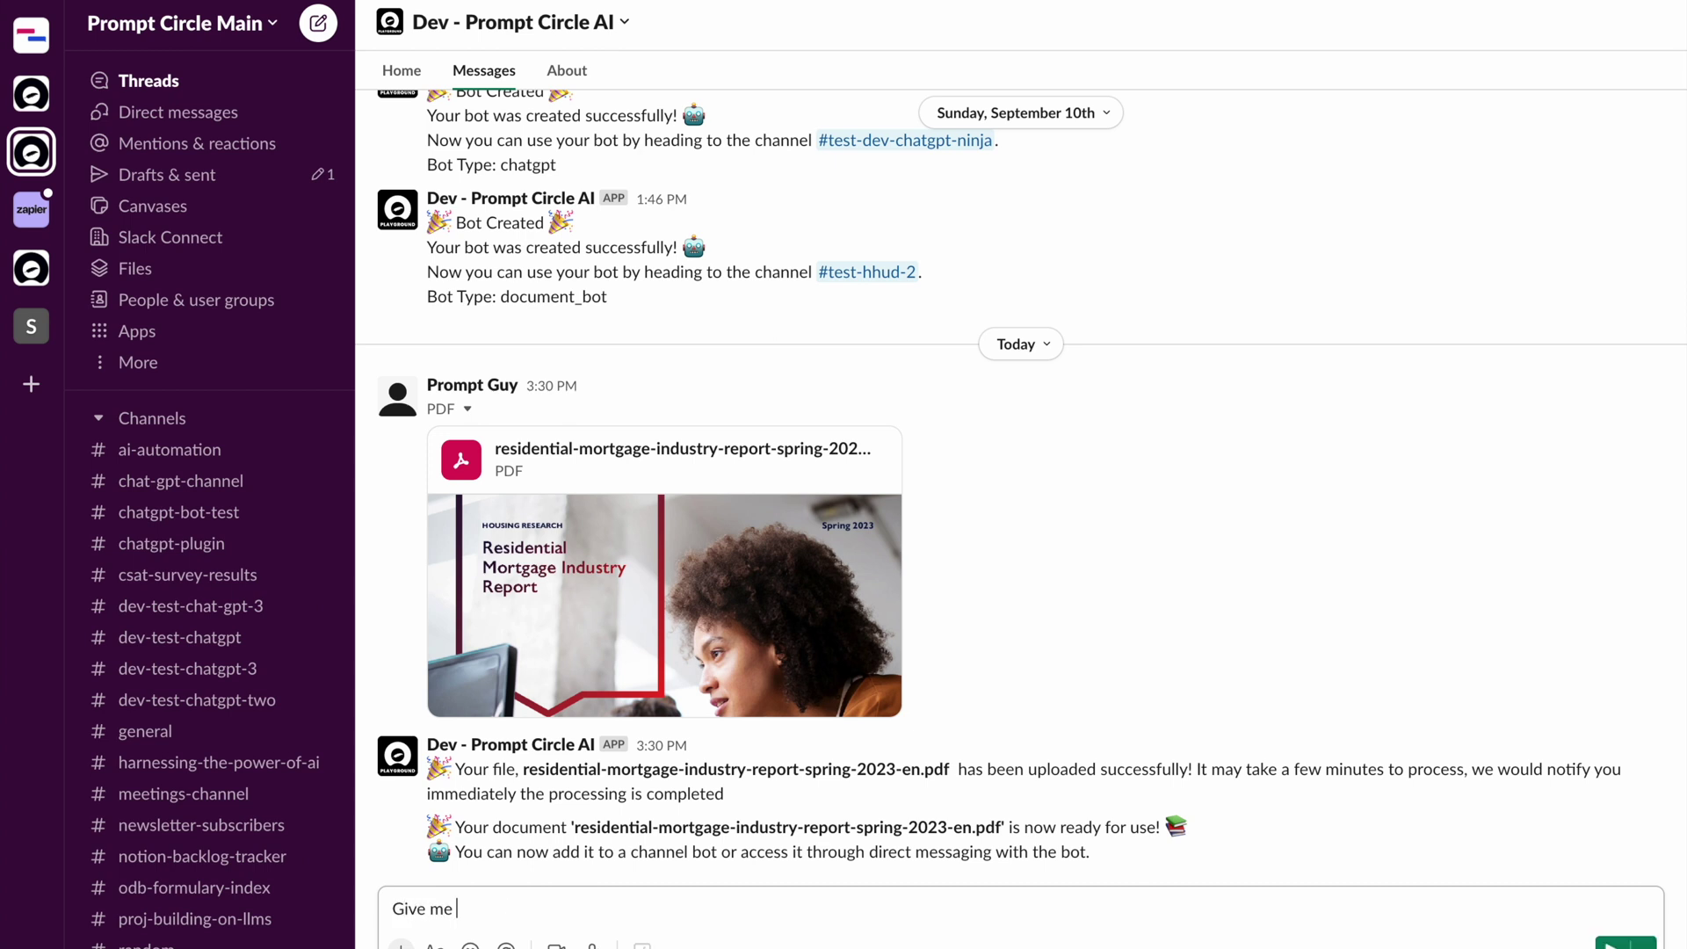
type("a summary of recent Cana")
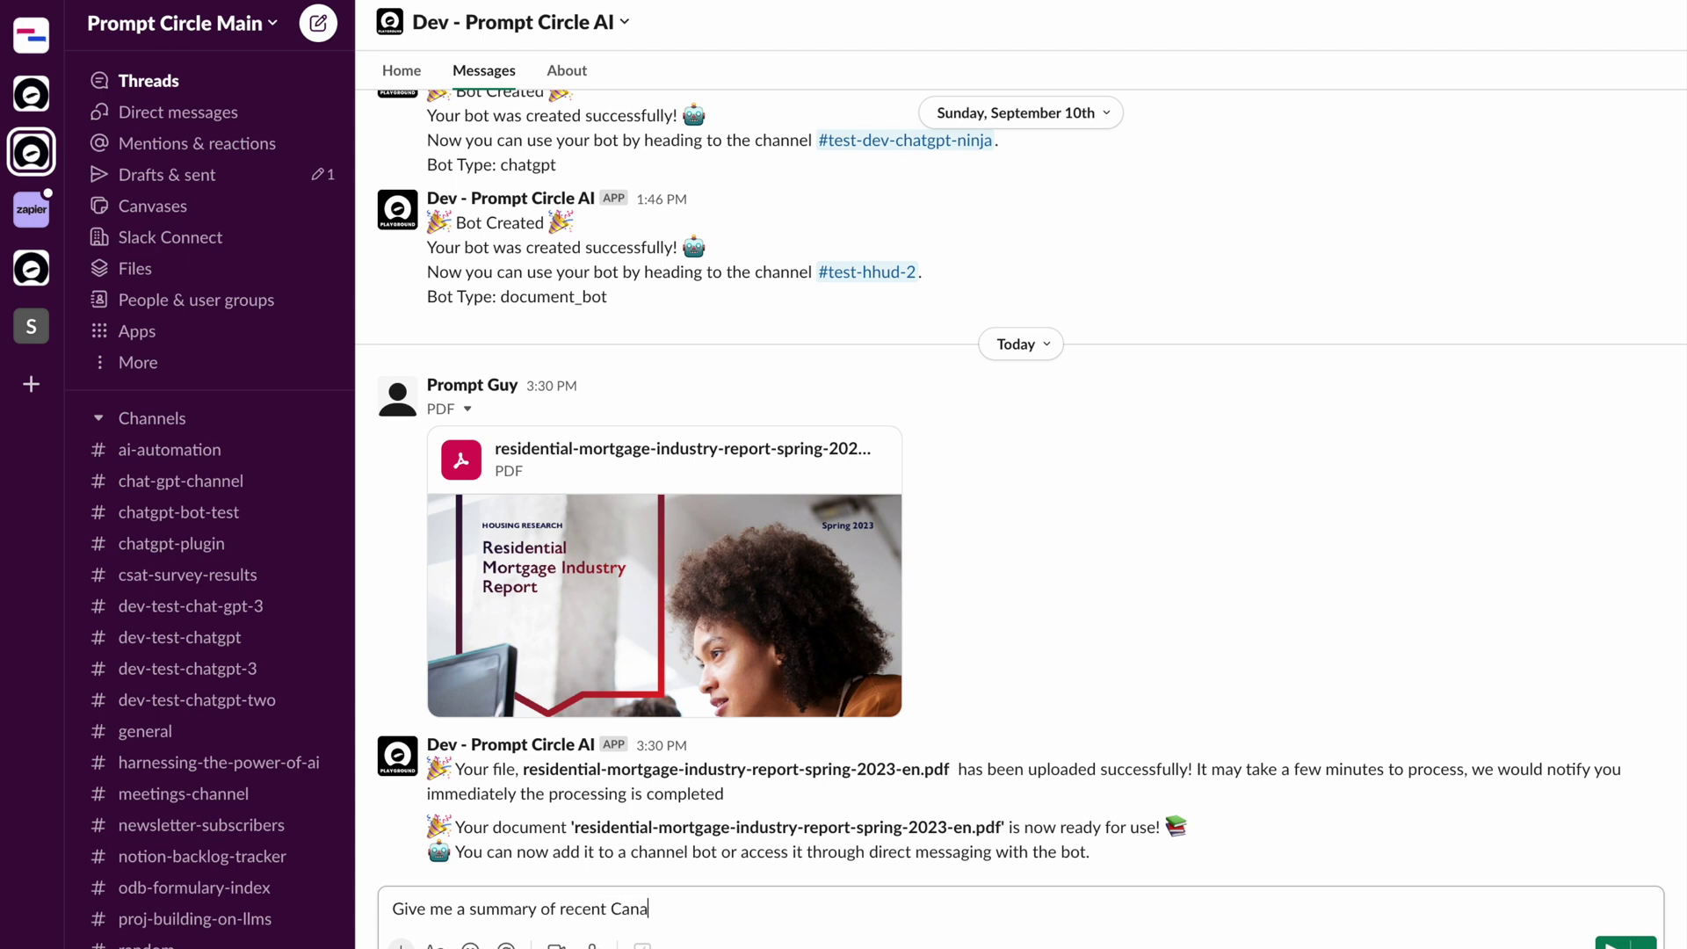
type("dian mortgage marke")
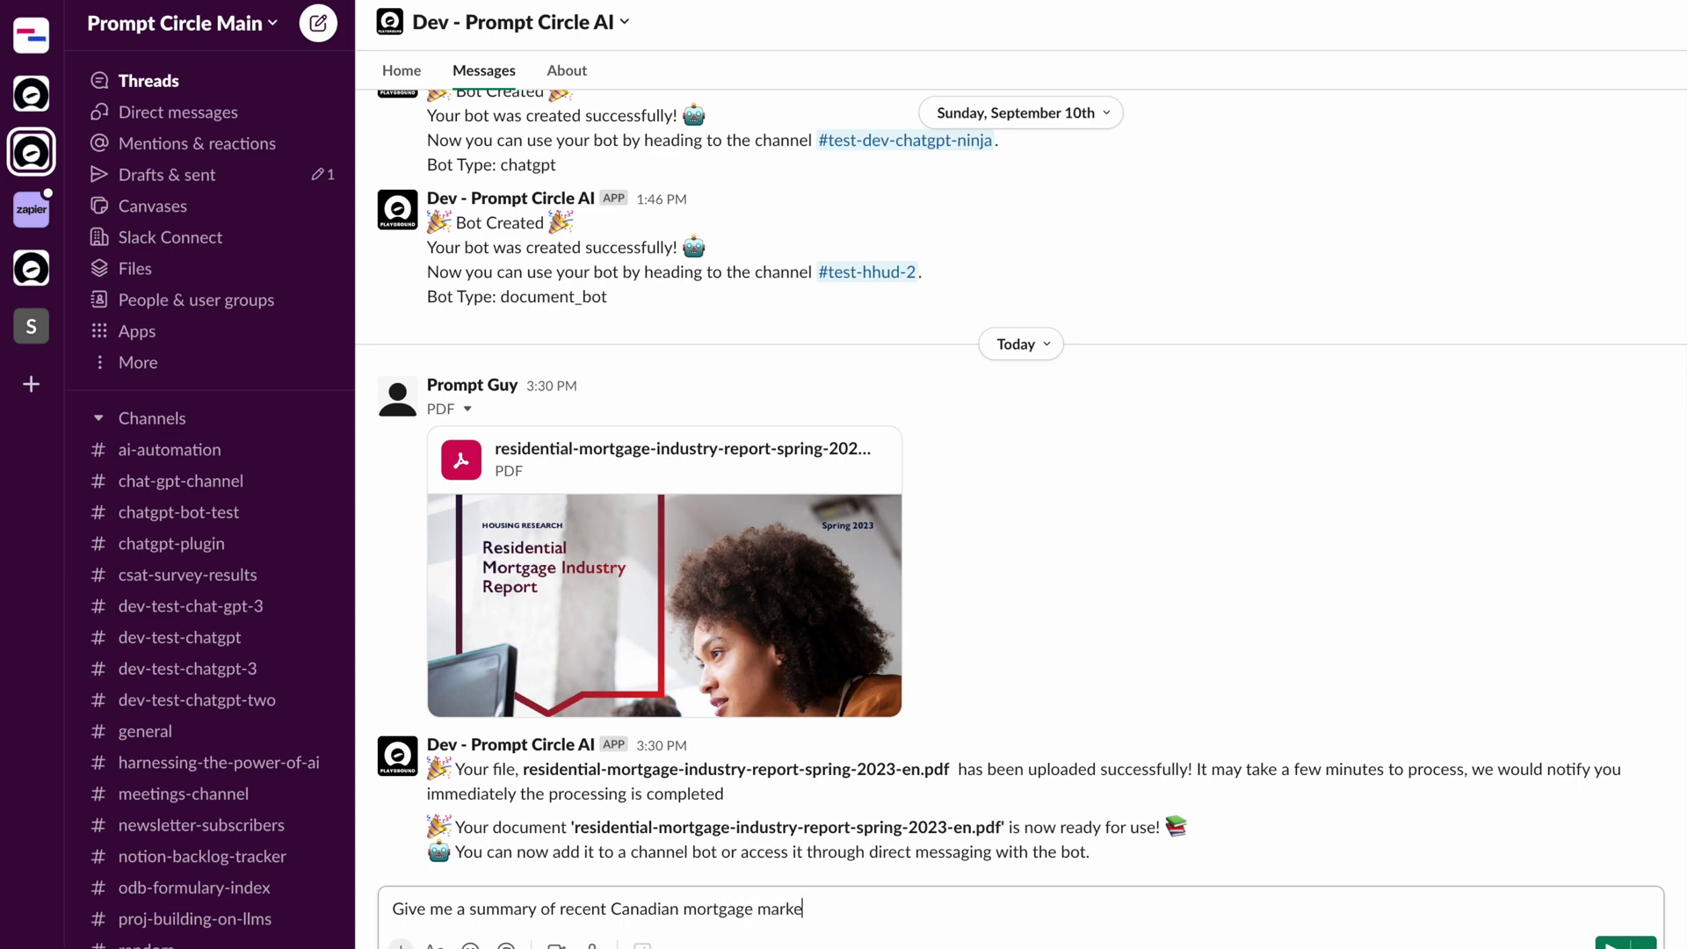
type("t trends")
key("Return")
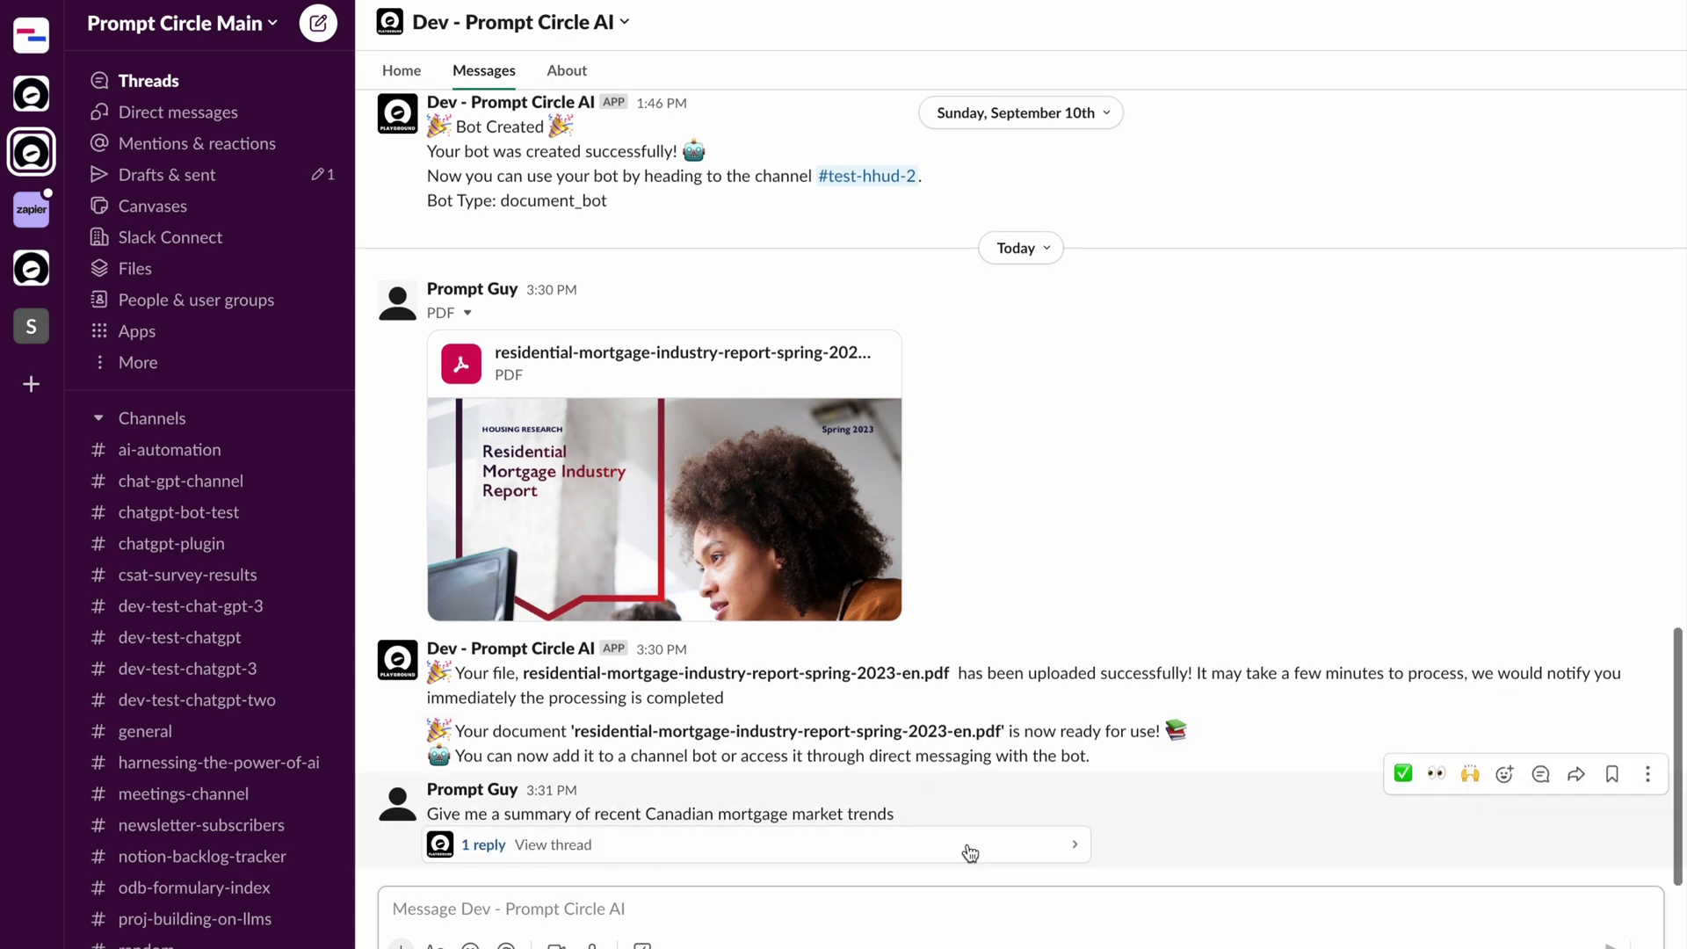
Read the bot's full answer in a widened reply thread and compare it with the recent mortgage market trends in the report PDF.
left_click(492, 846)
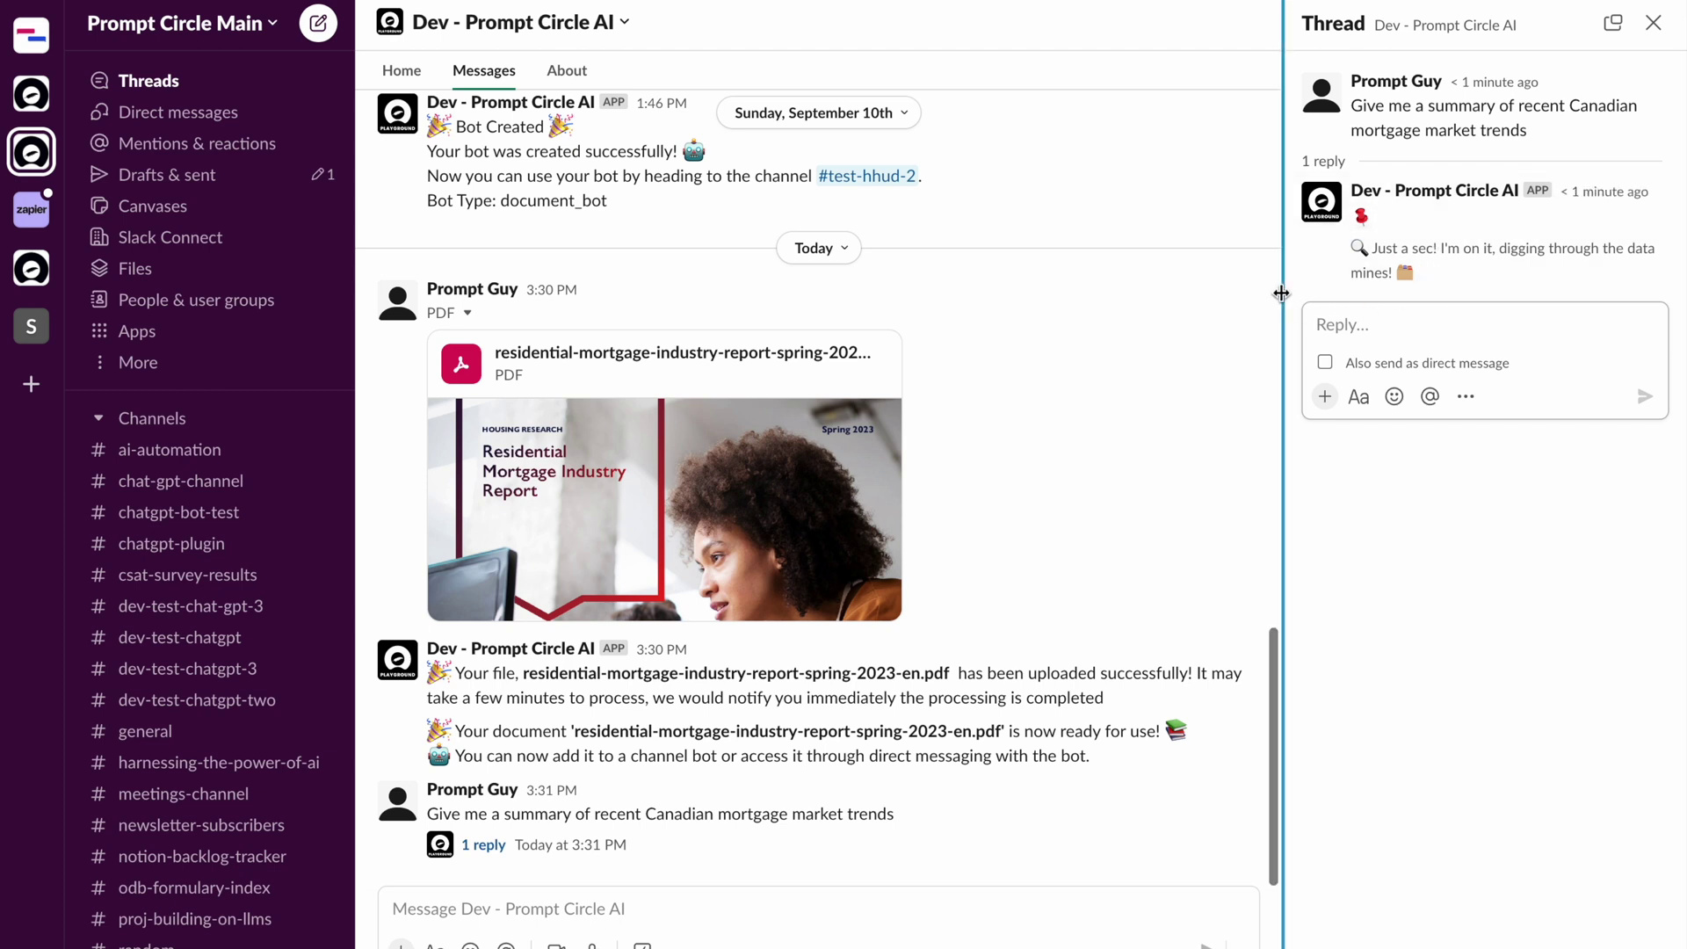
left_click_drag(1281, 292, 1043, 308)
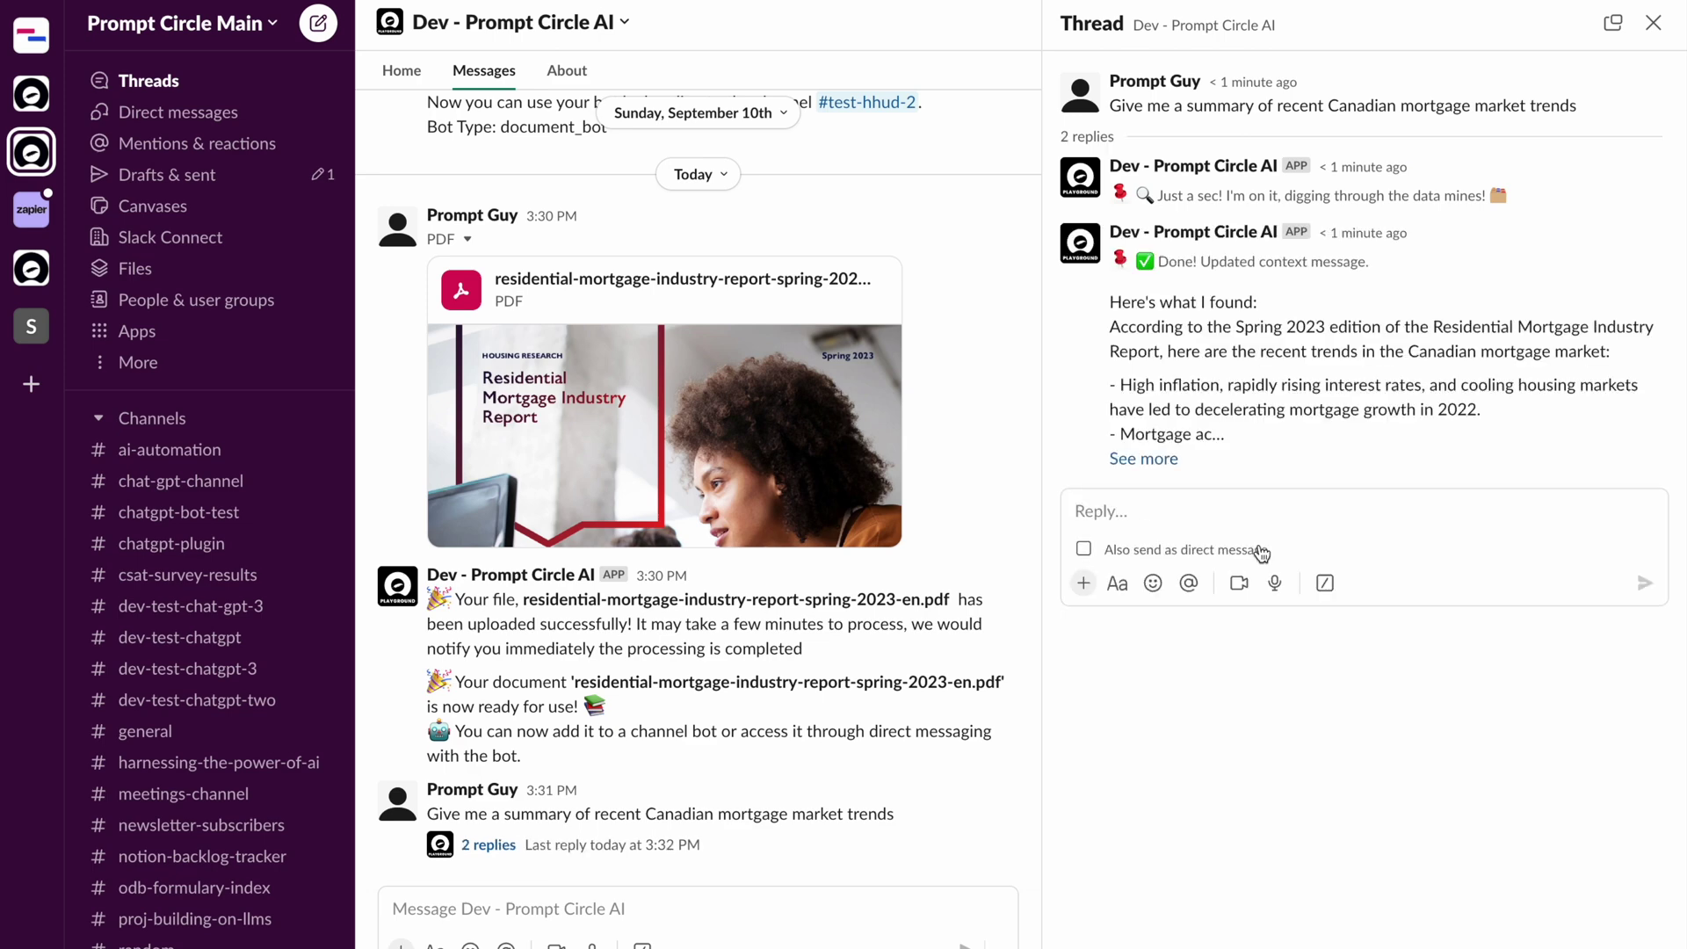
left_click(1151, 458)
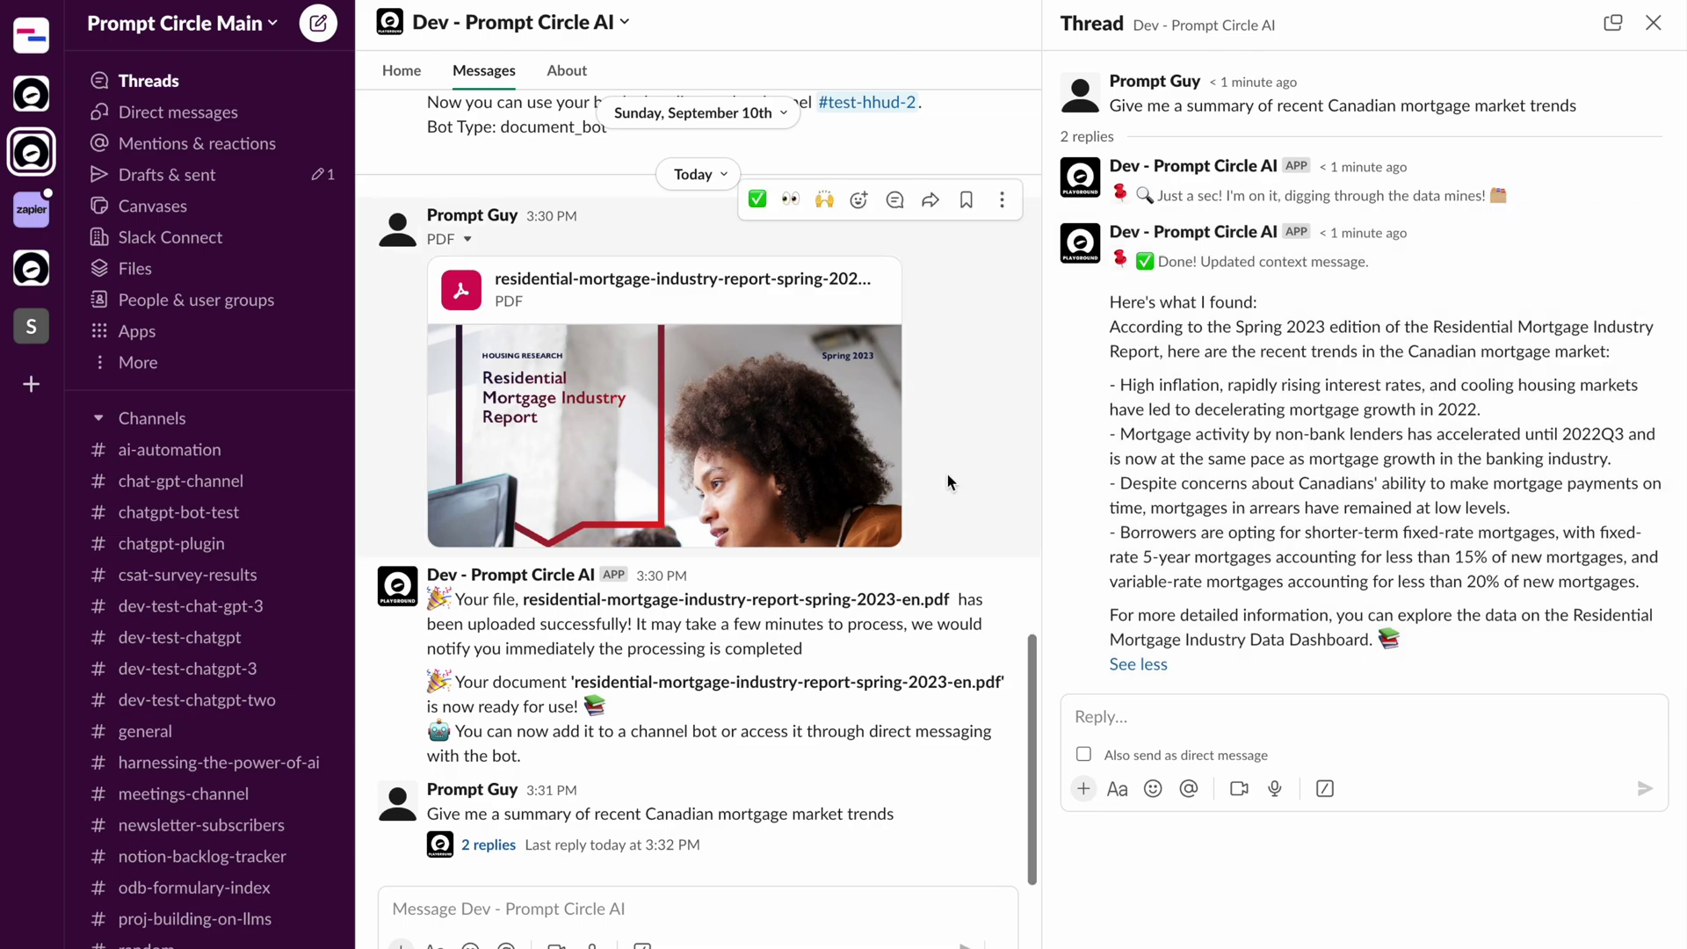
key("ctrl+Left")
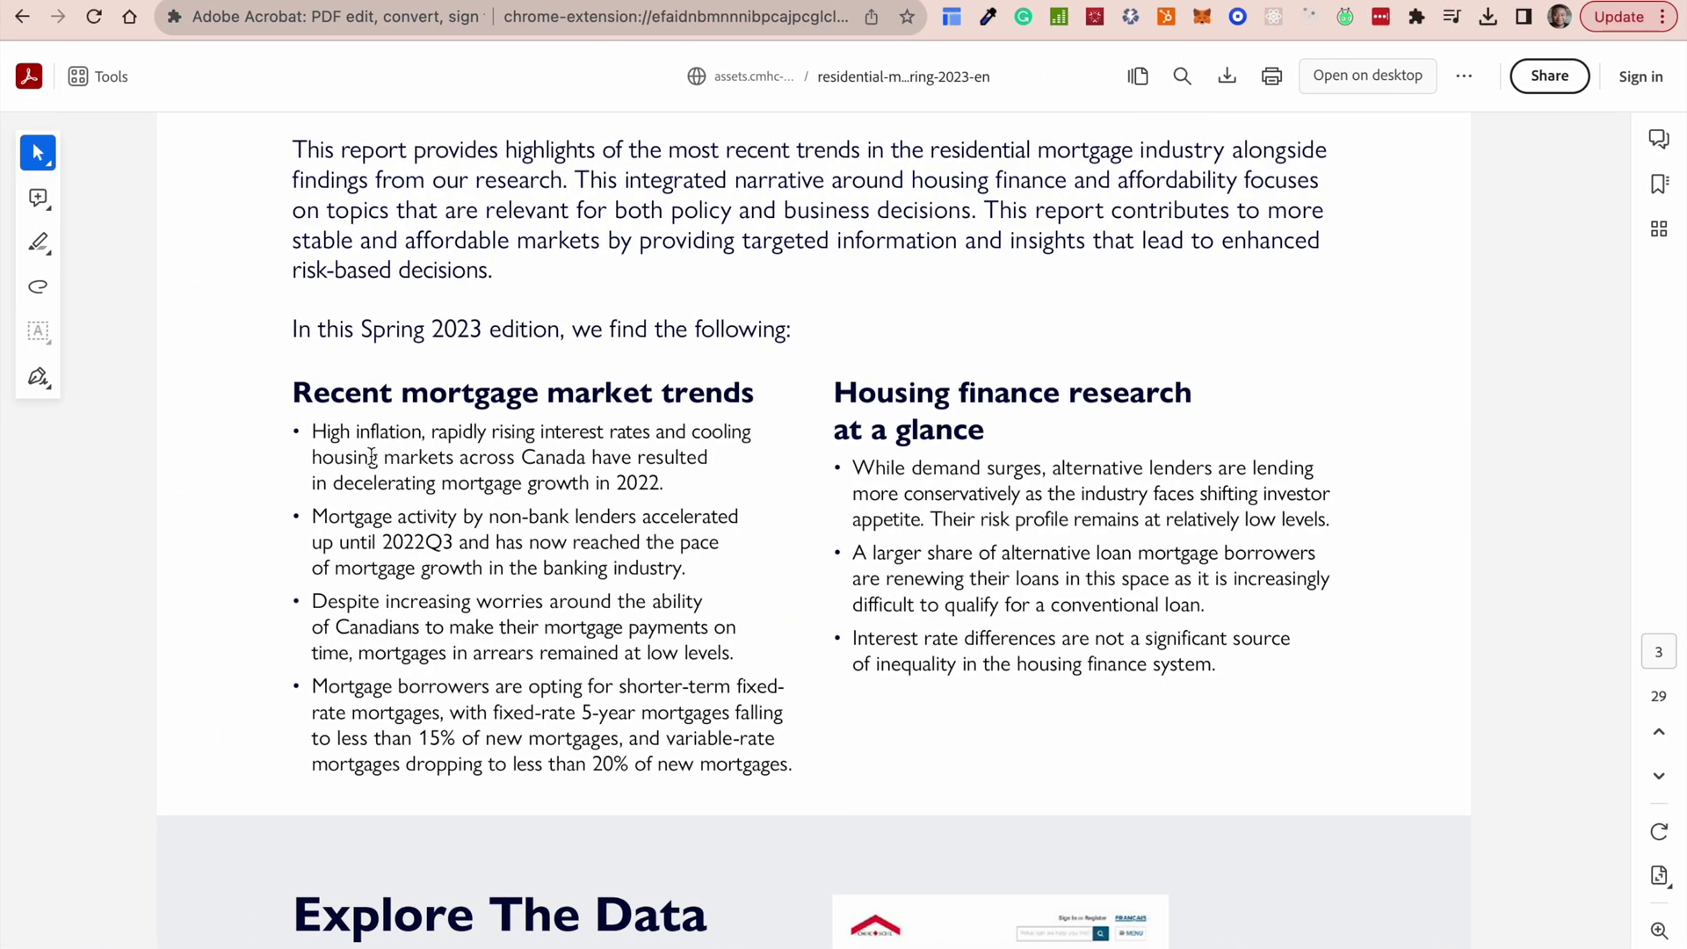
key("ctrl+Right")
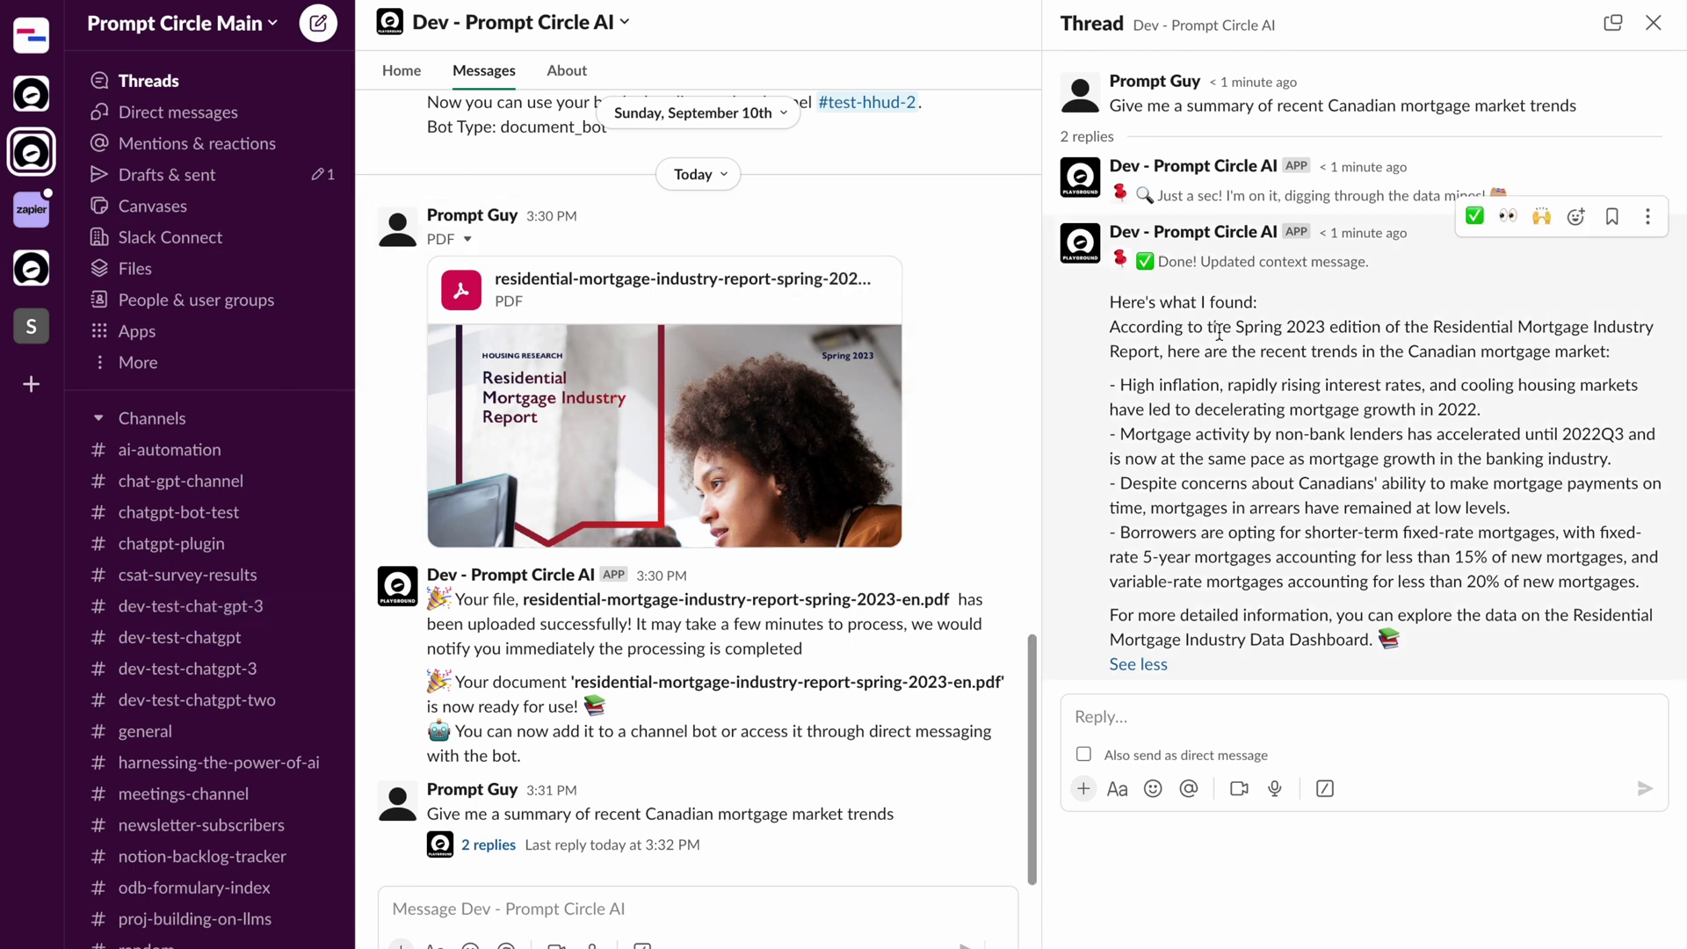
Create a new channel named cmhc-mortage-report-desk and skip adding people to it.
scroll(214, 878, "down", 10)
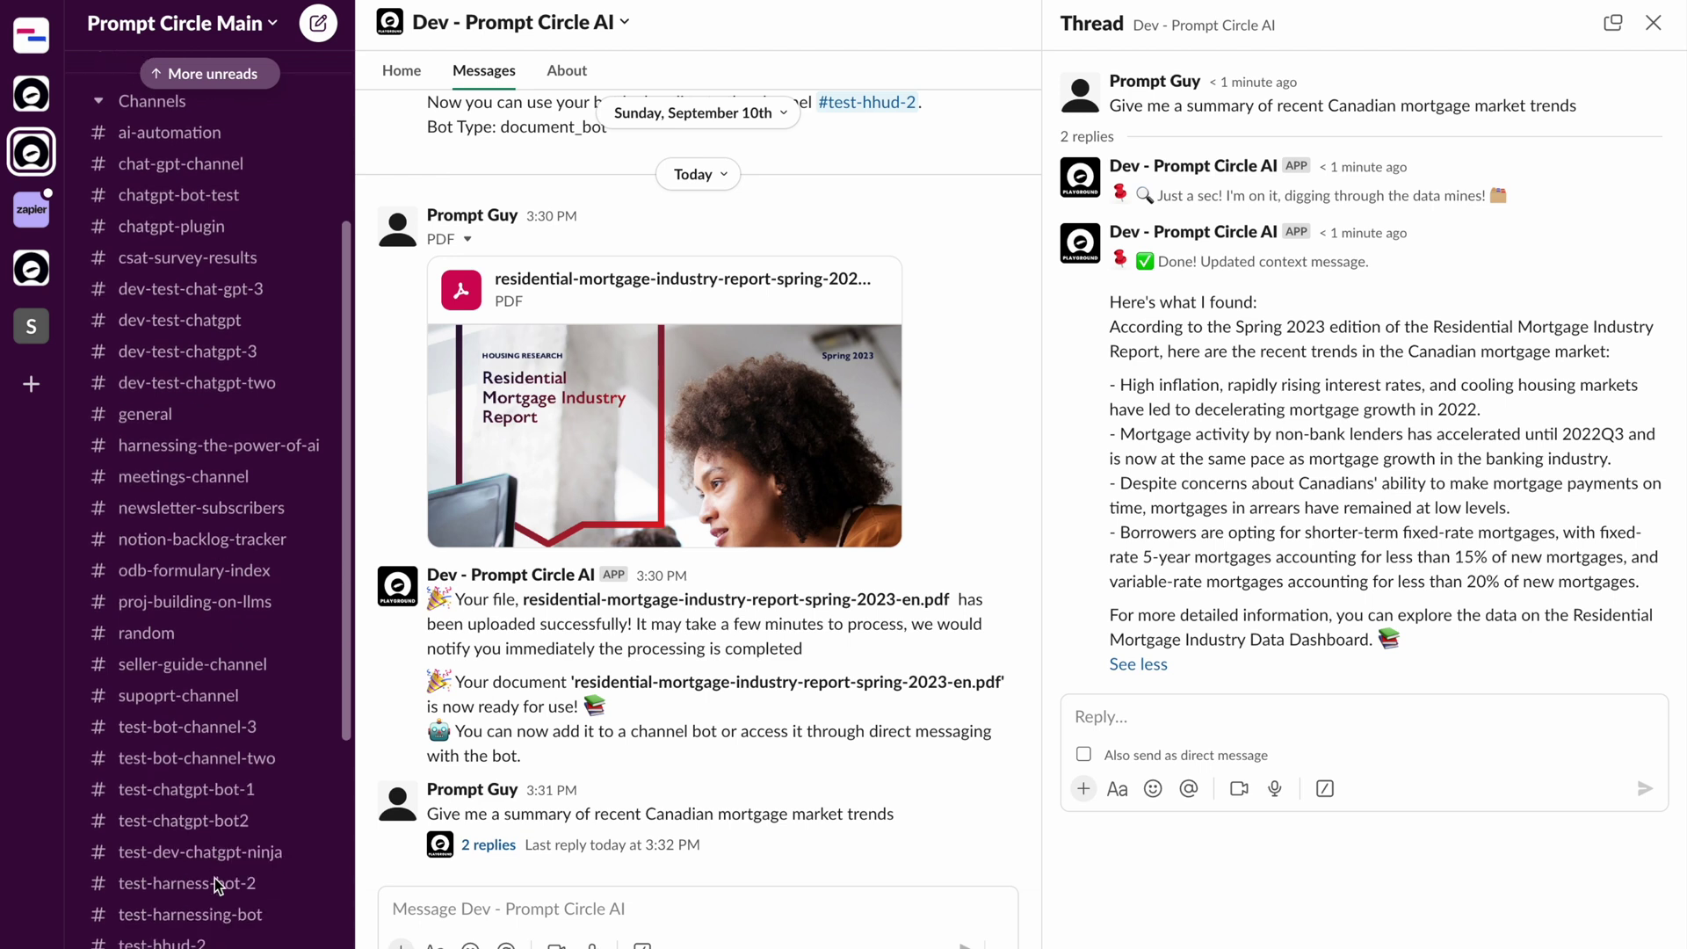
scroll(214, 876, "up", 1)
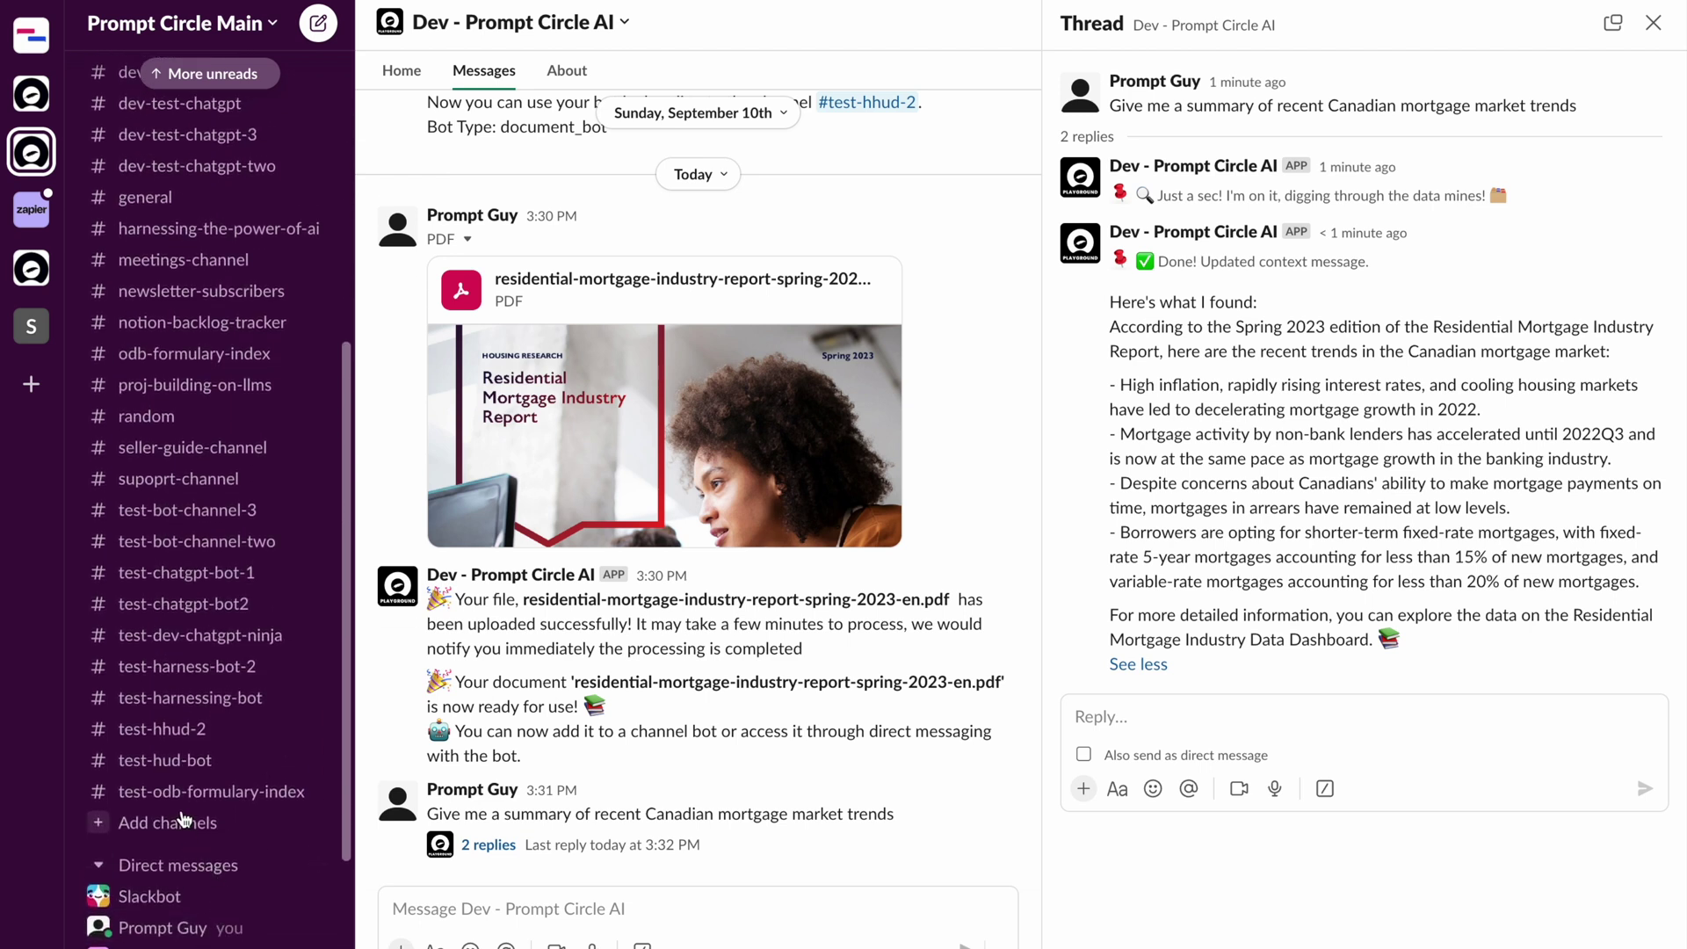
left_click(172, 826)
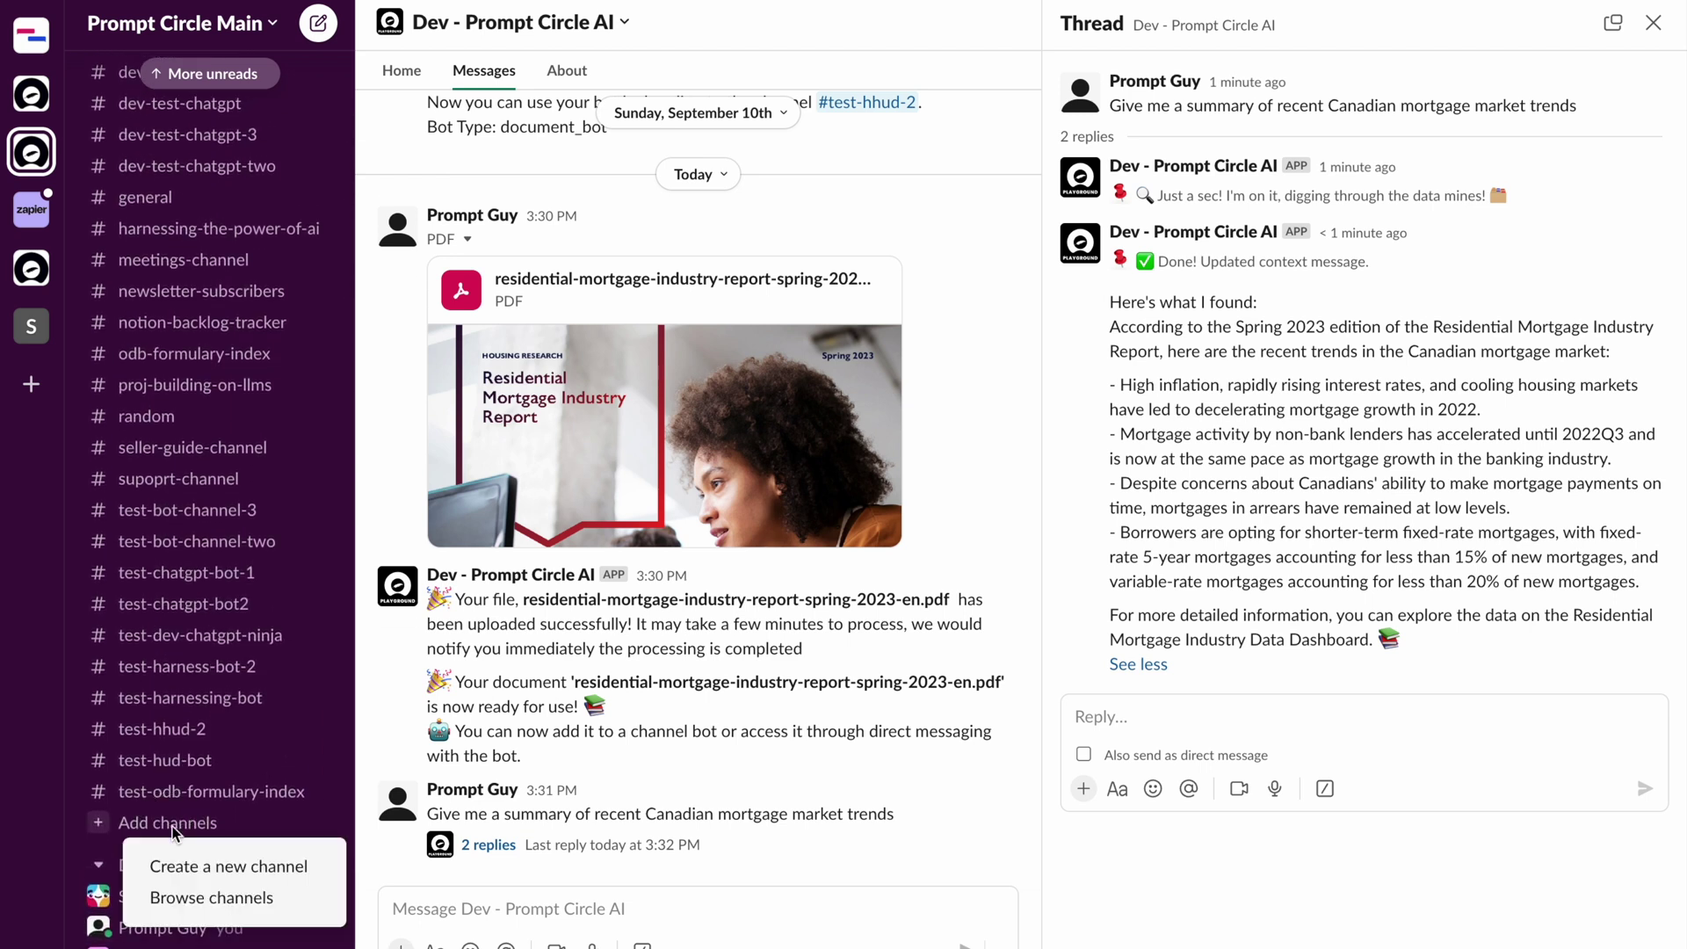
left_click(212, 867)
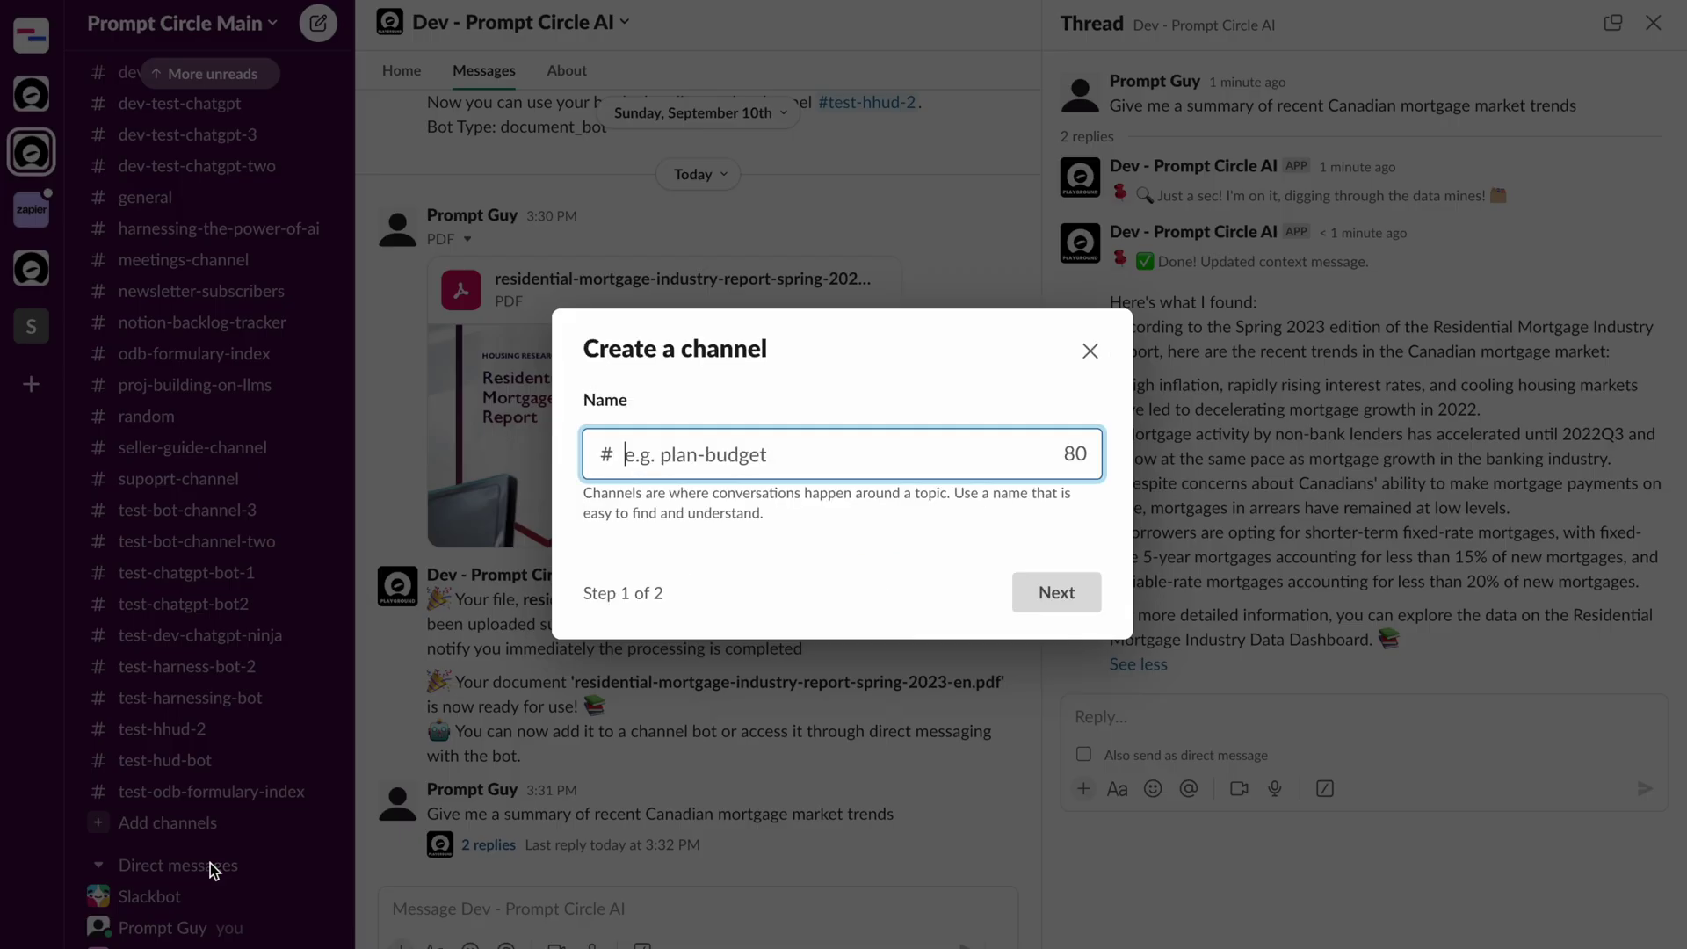
left_click(660, 455)
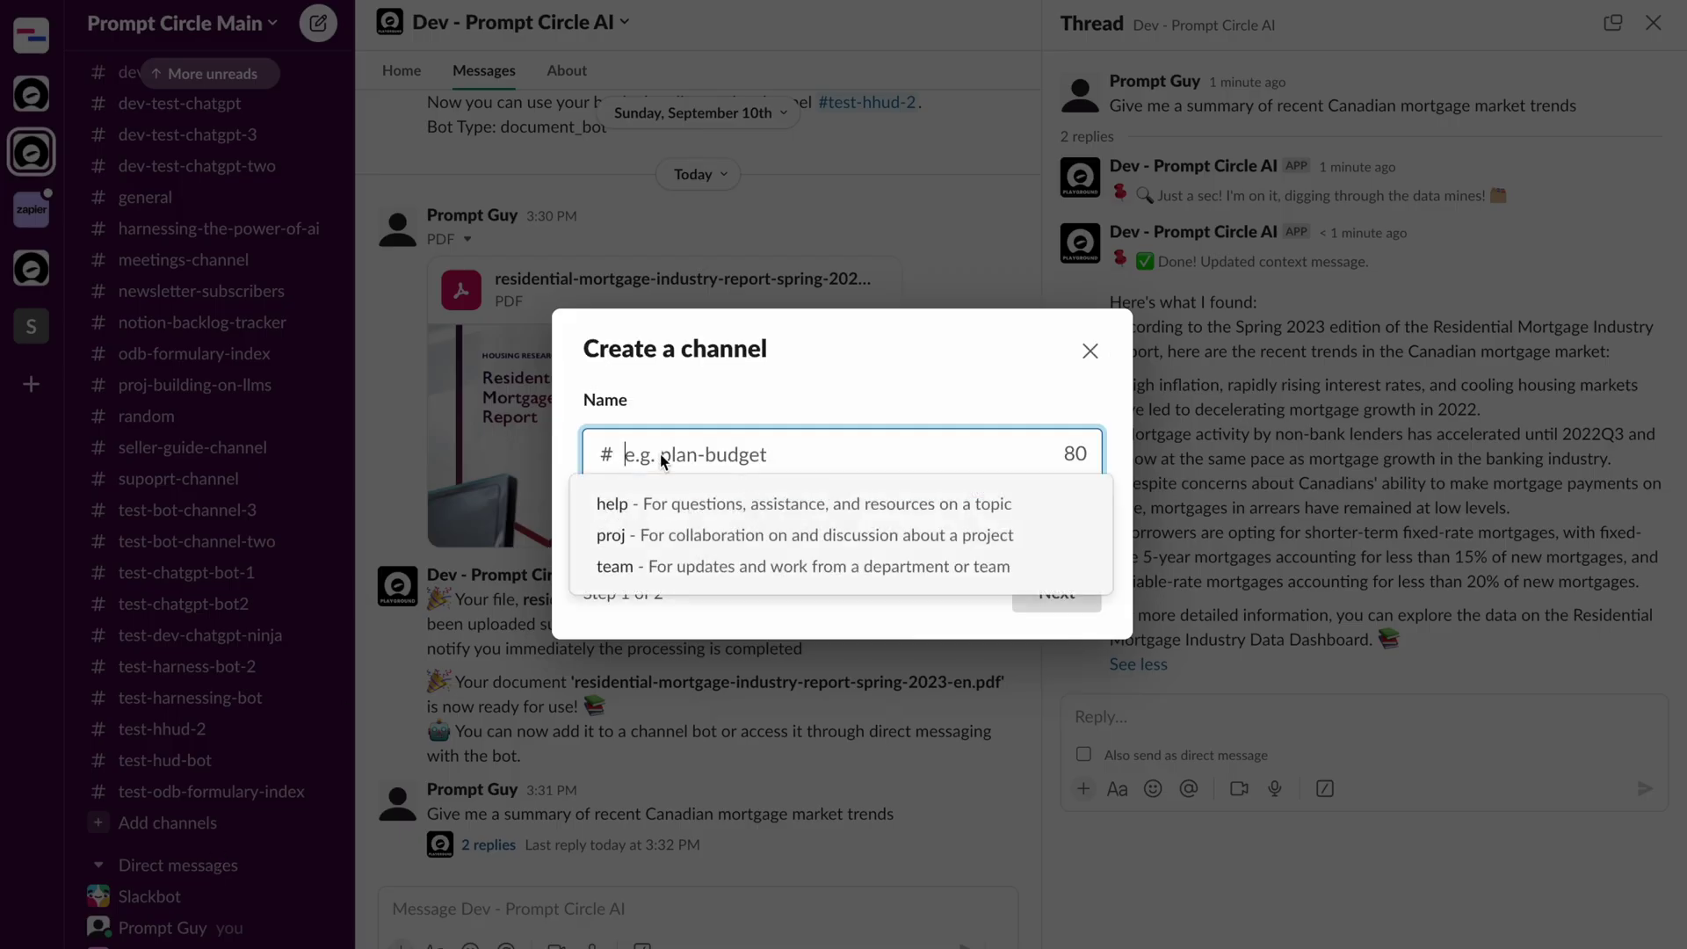
type("cmhc")
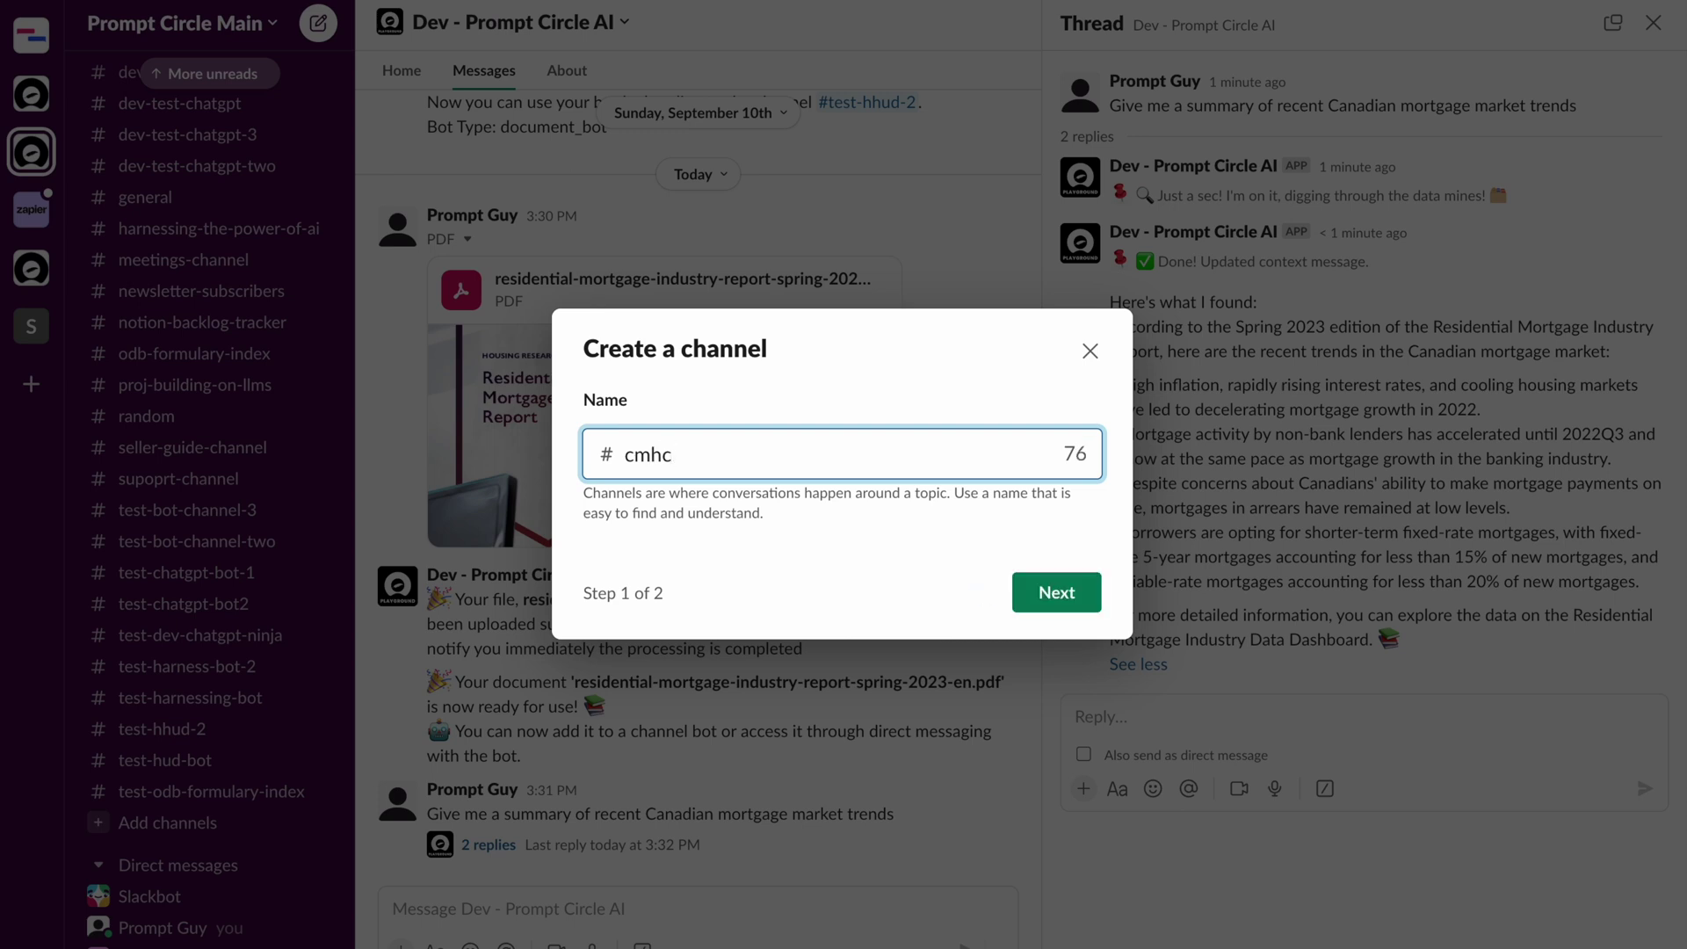
type("-morta")
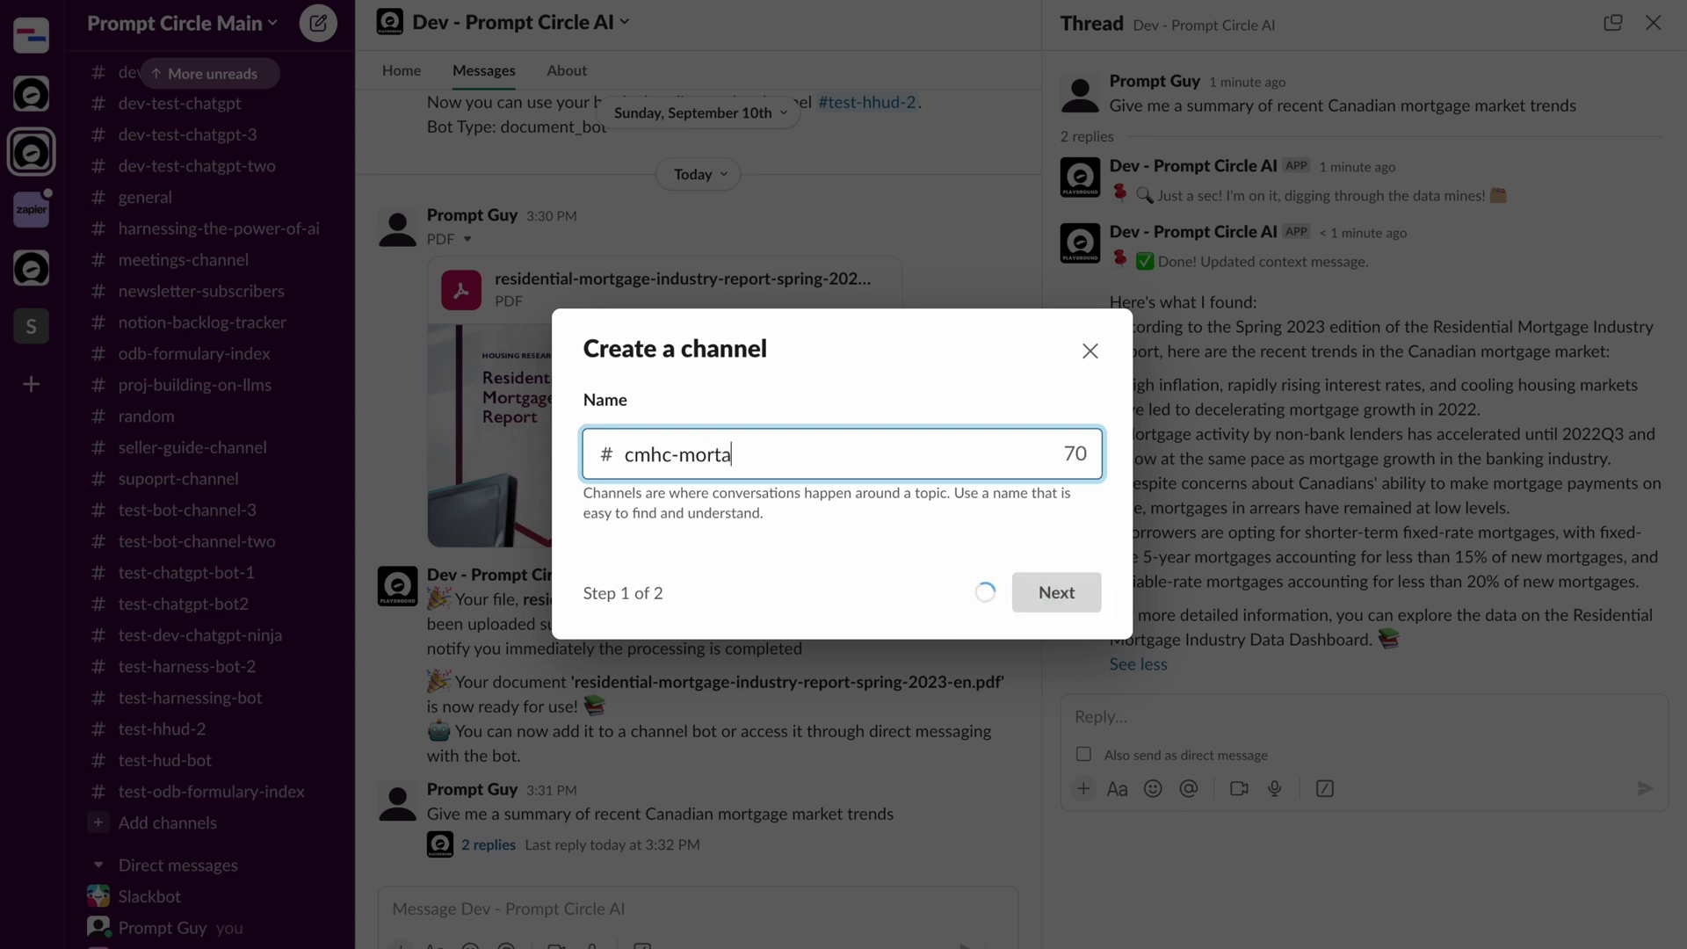
type("ge")
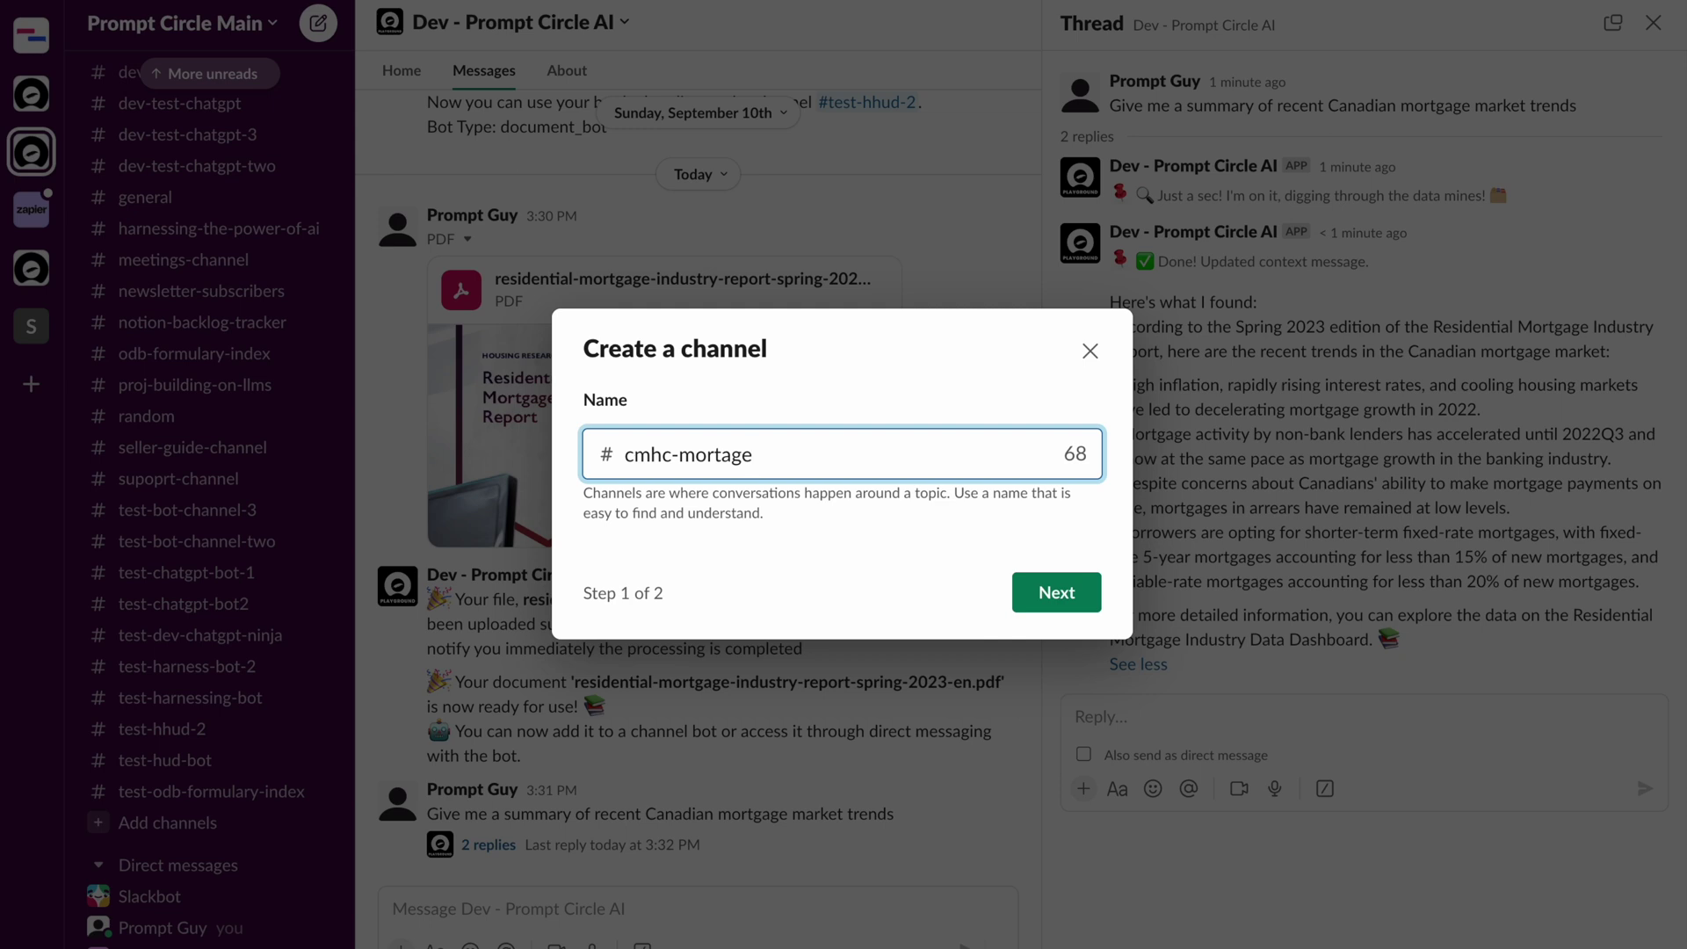
type("-report")
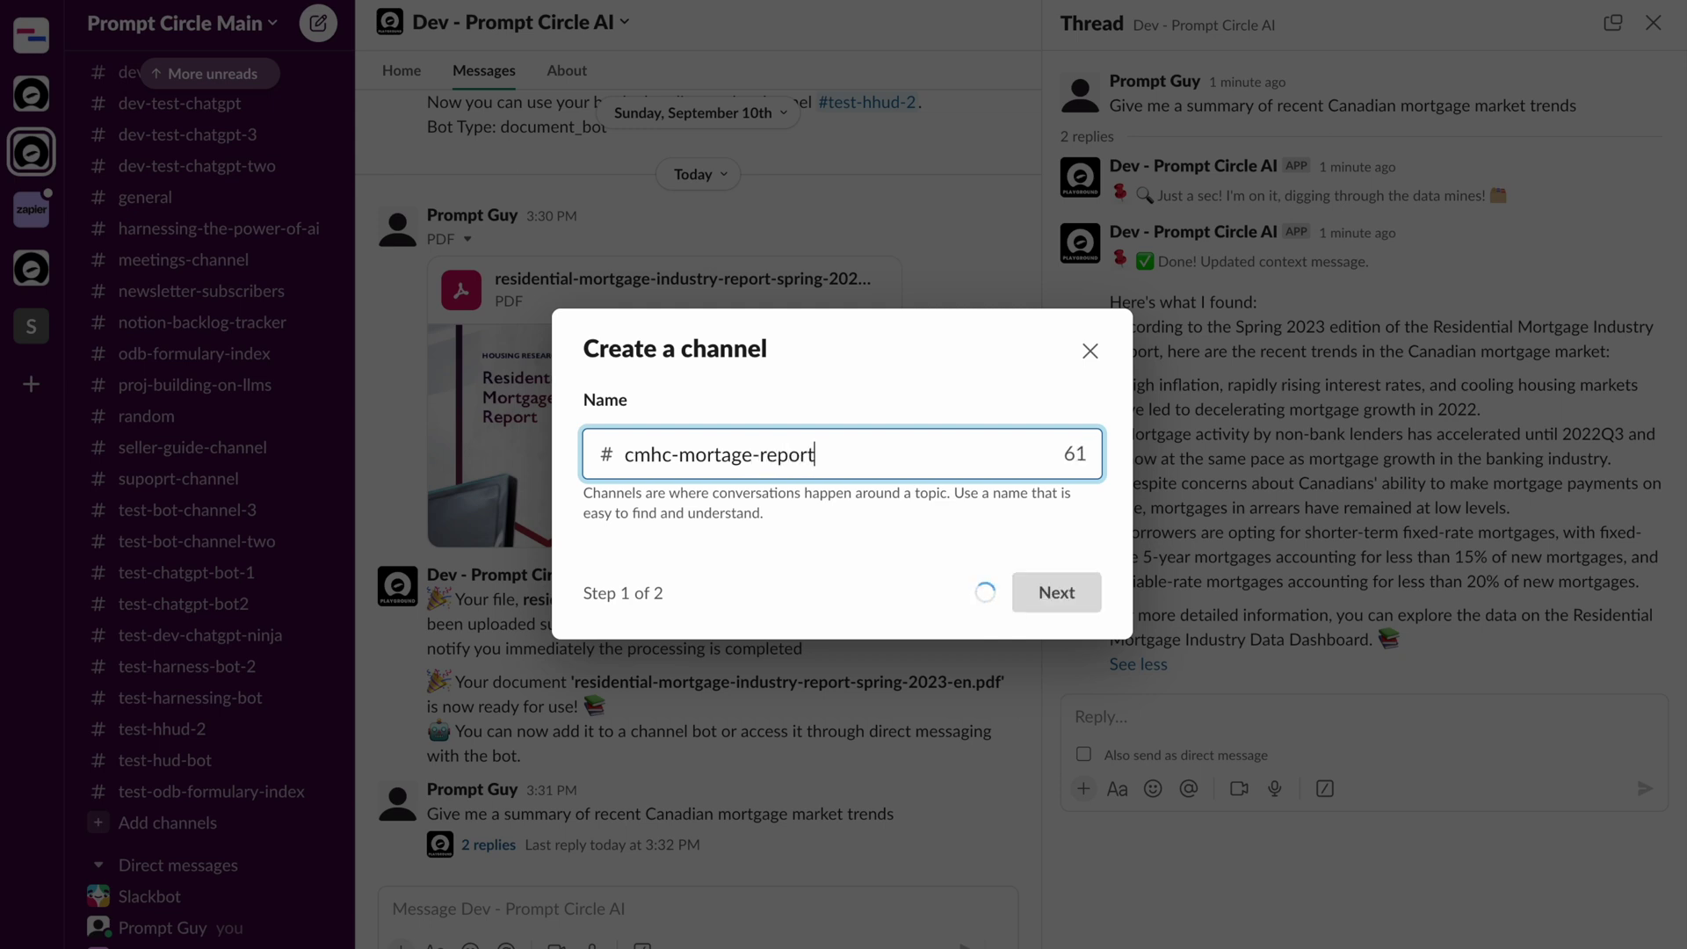
type("-desk")
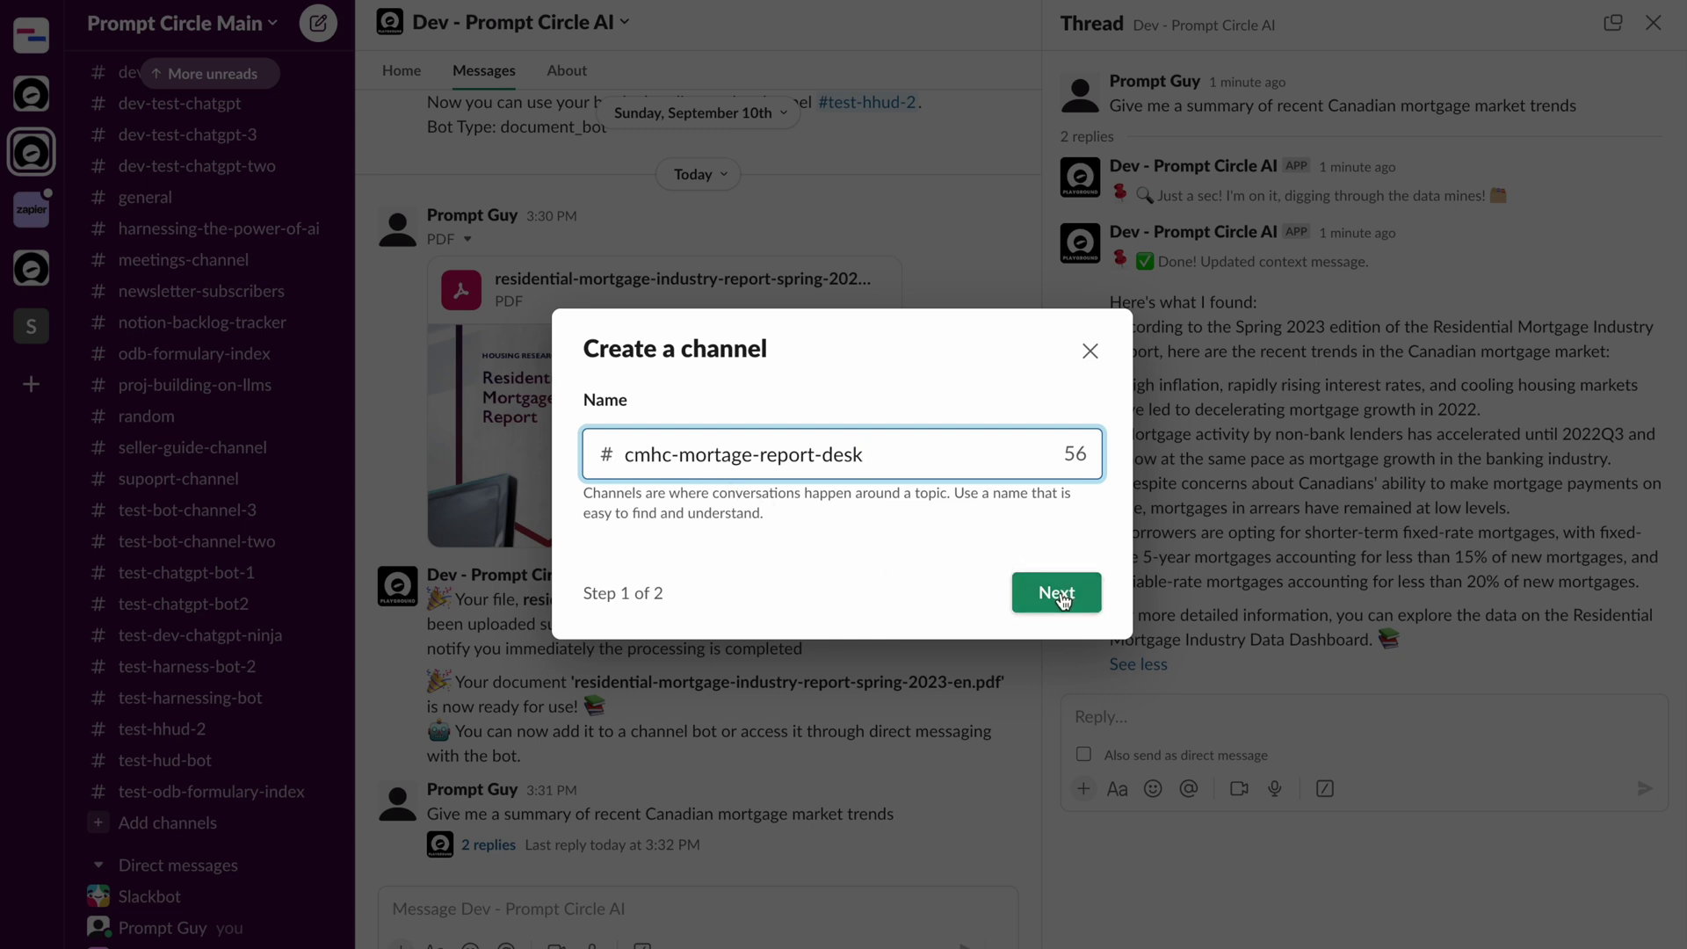
left_click(1059, 594)
left_click(1061, 586)
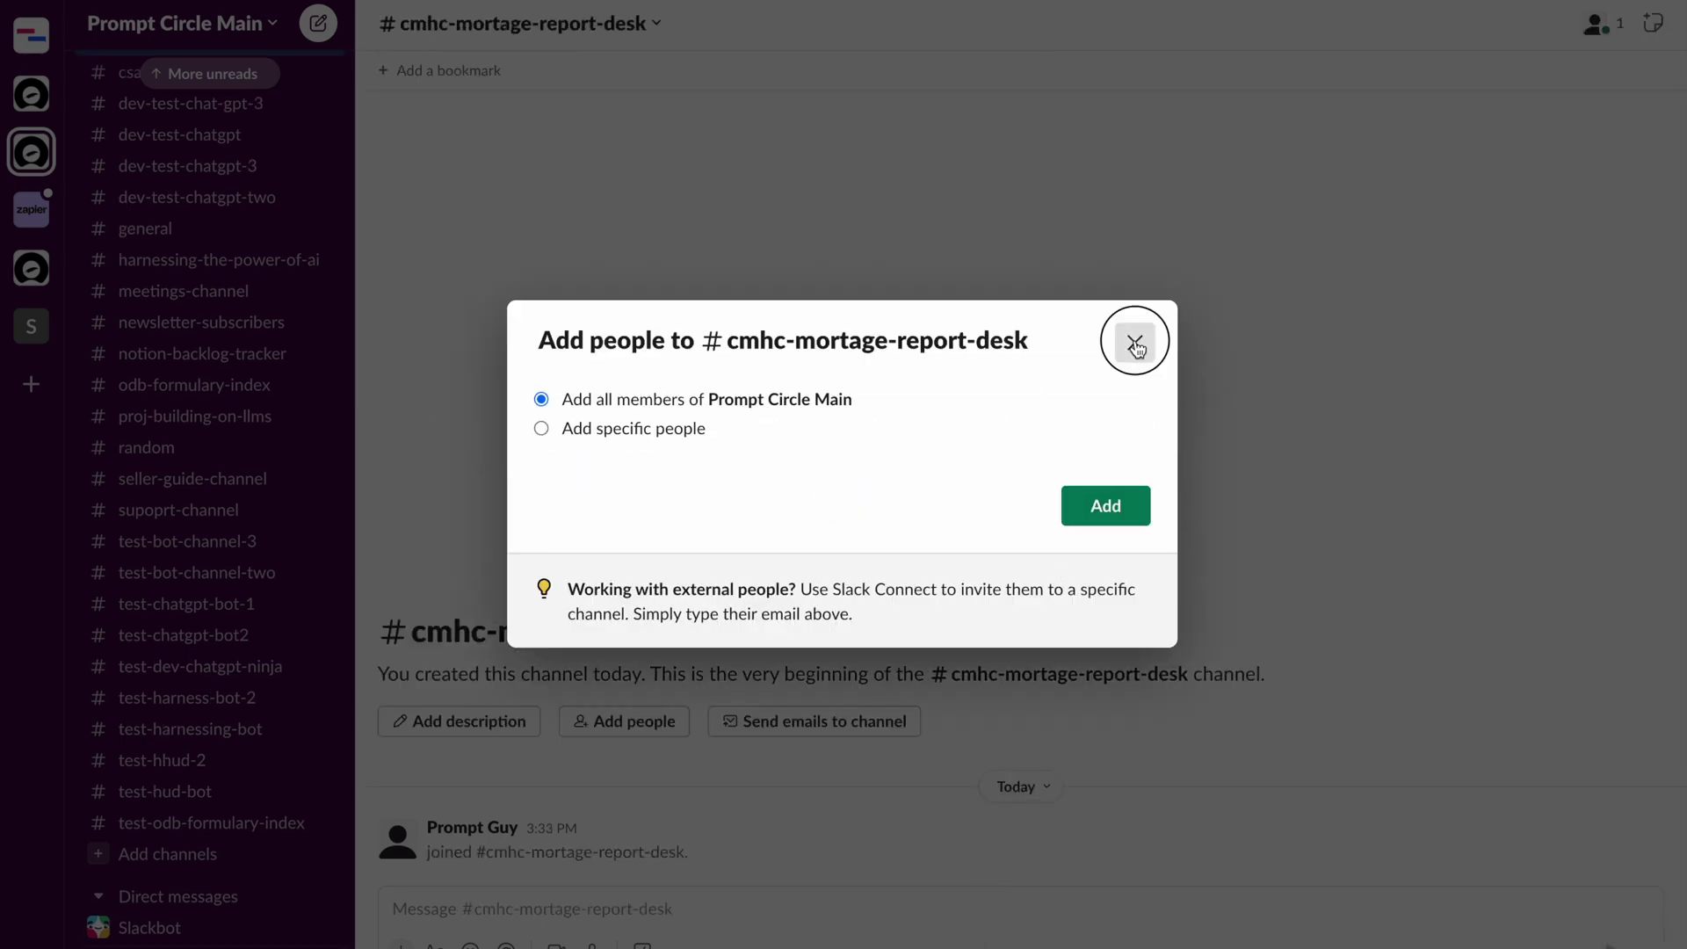
left_click(1134, 342)
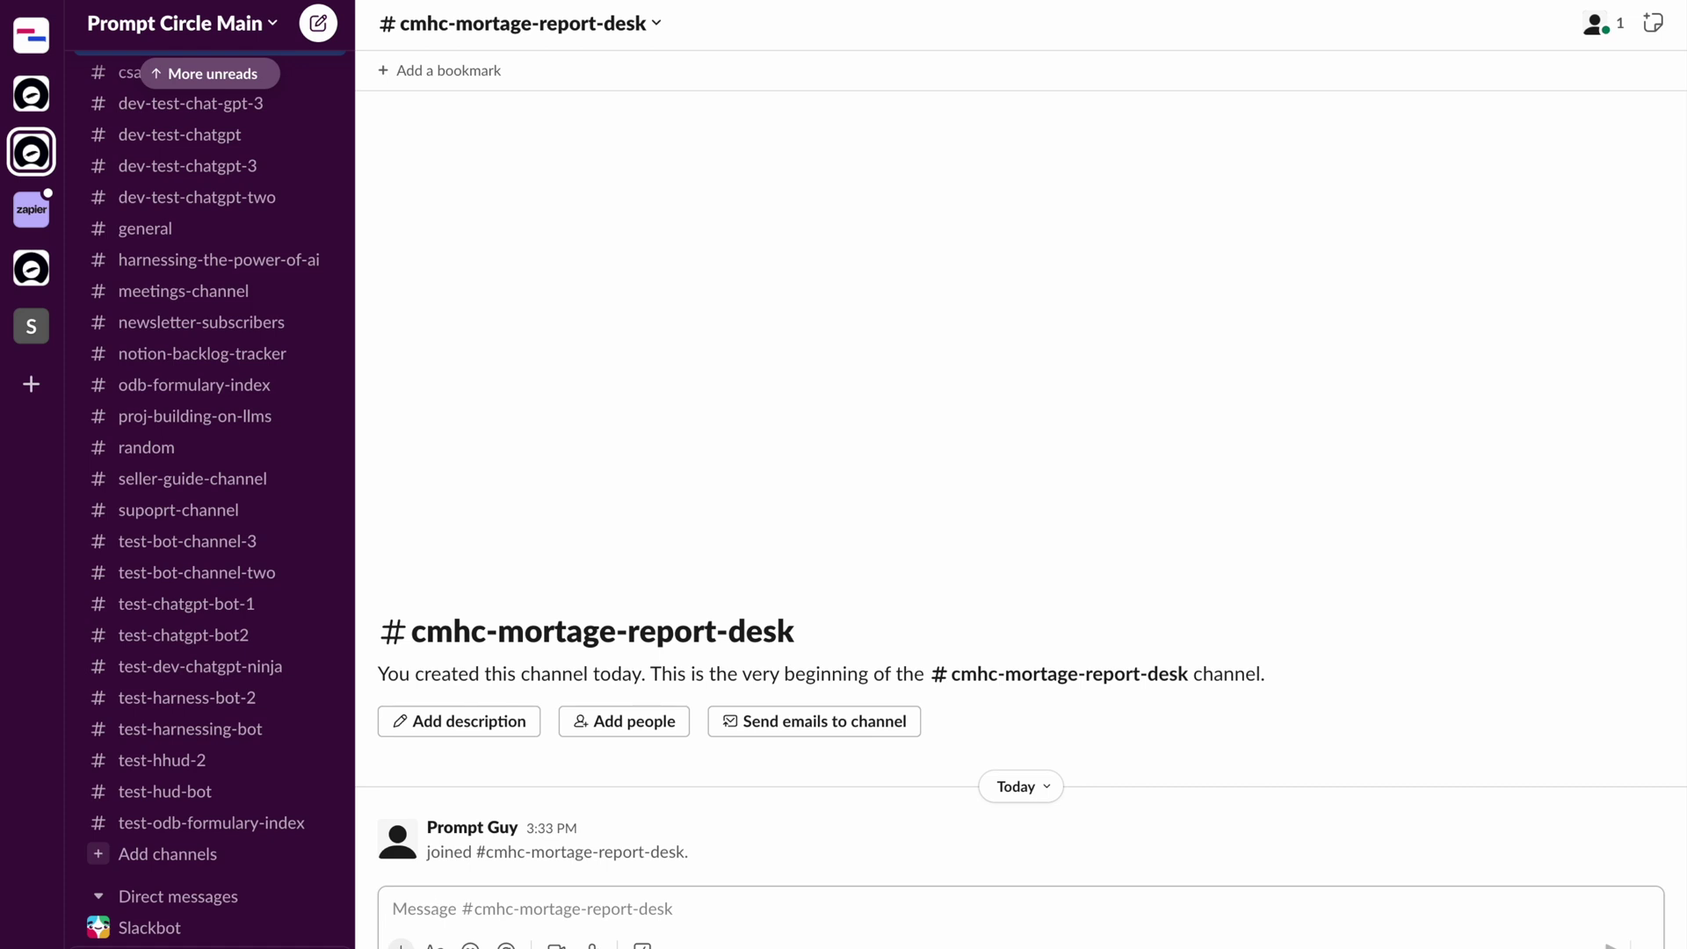
Mention Dev - Prompt Circle AI in the new channel and add it as a channel member.
type("@")
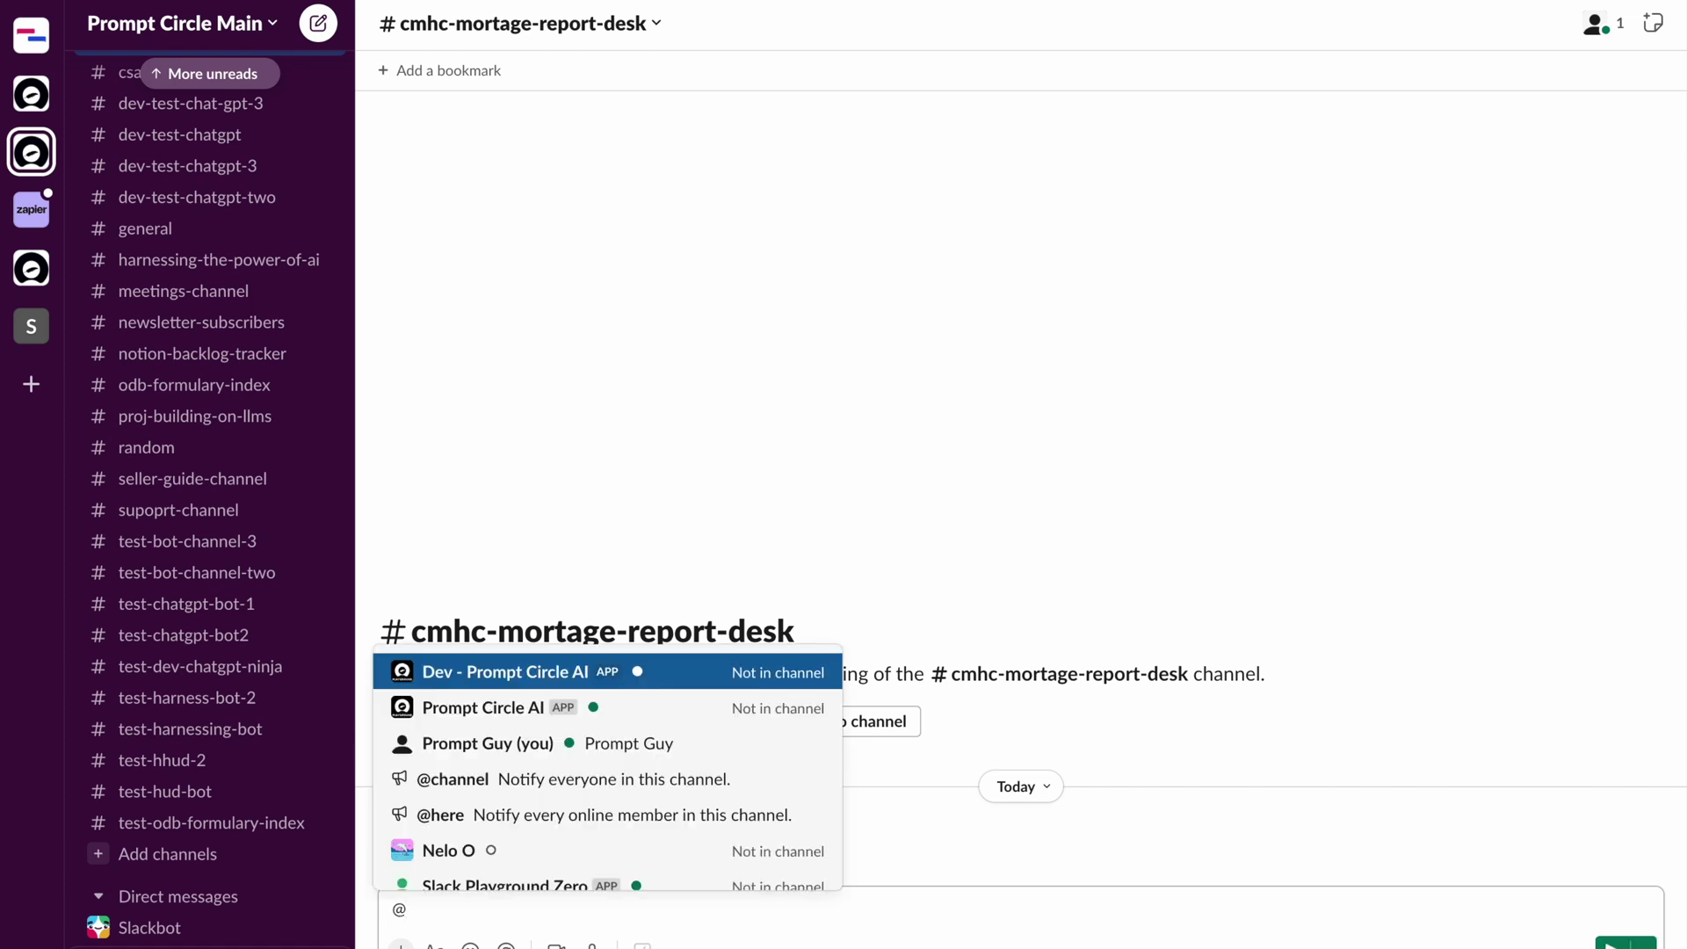
key("Return")
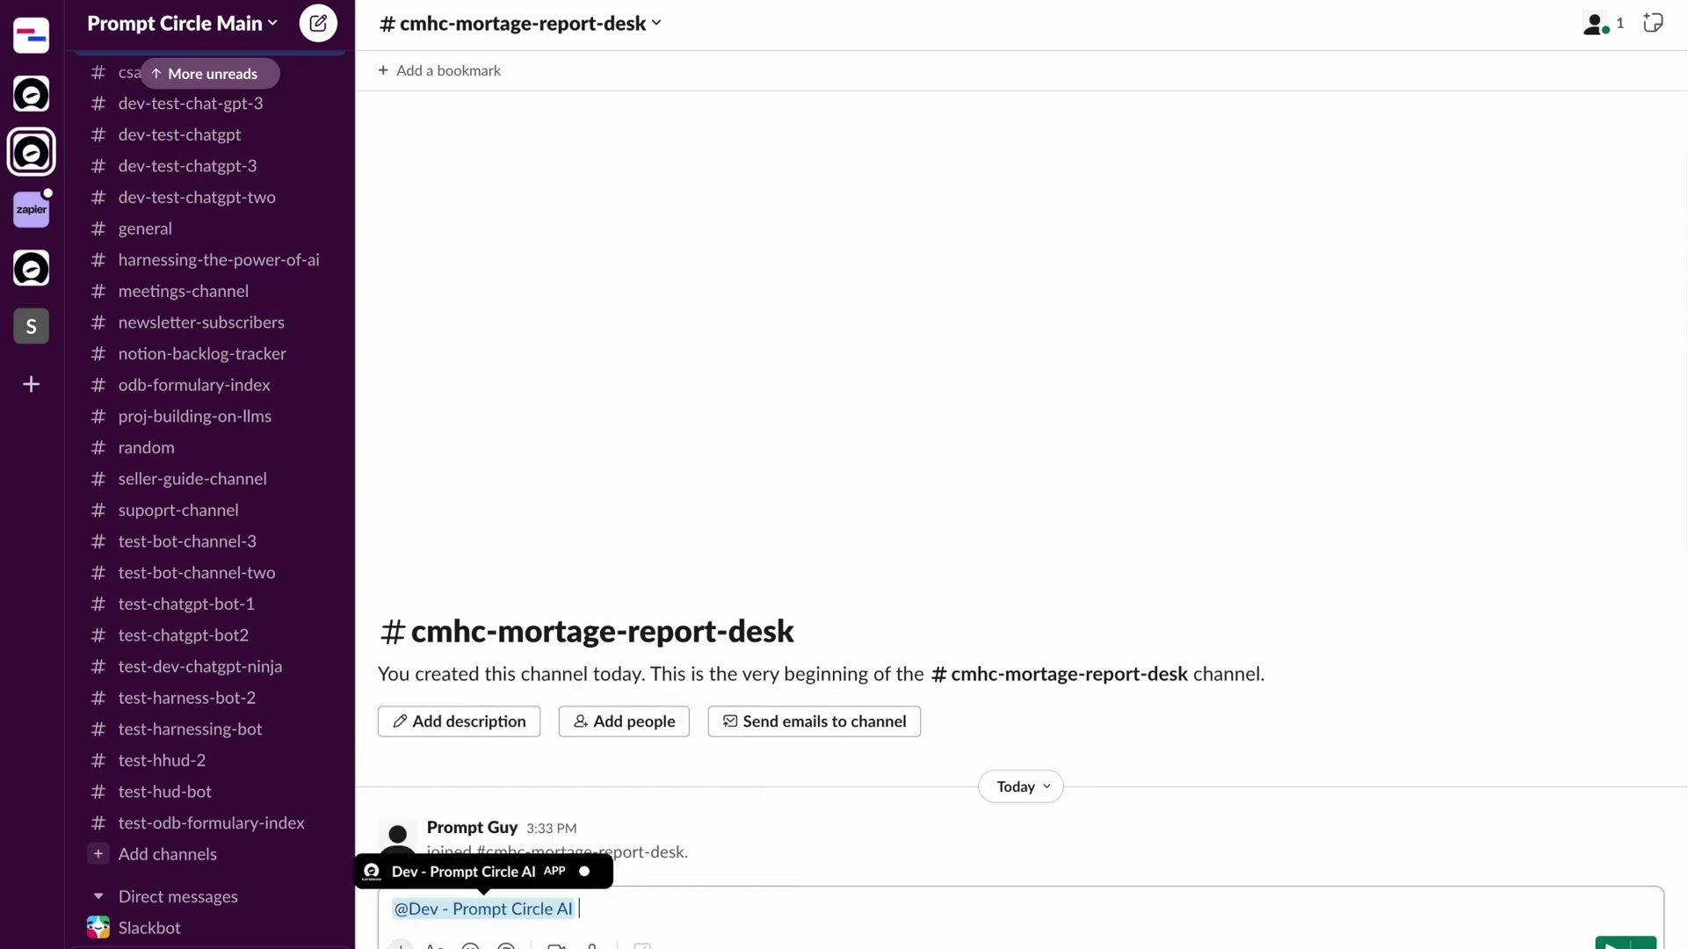
key("Return")
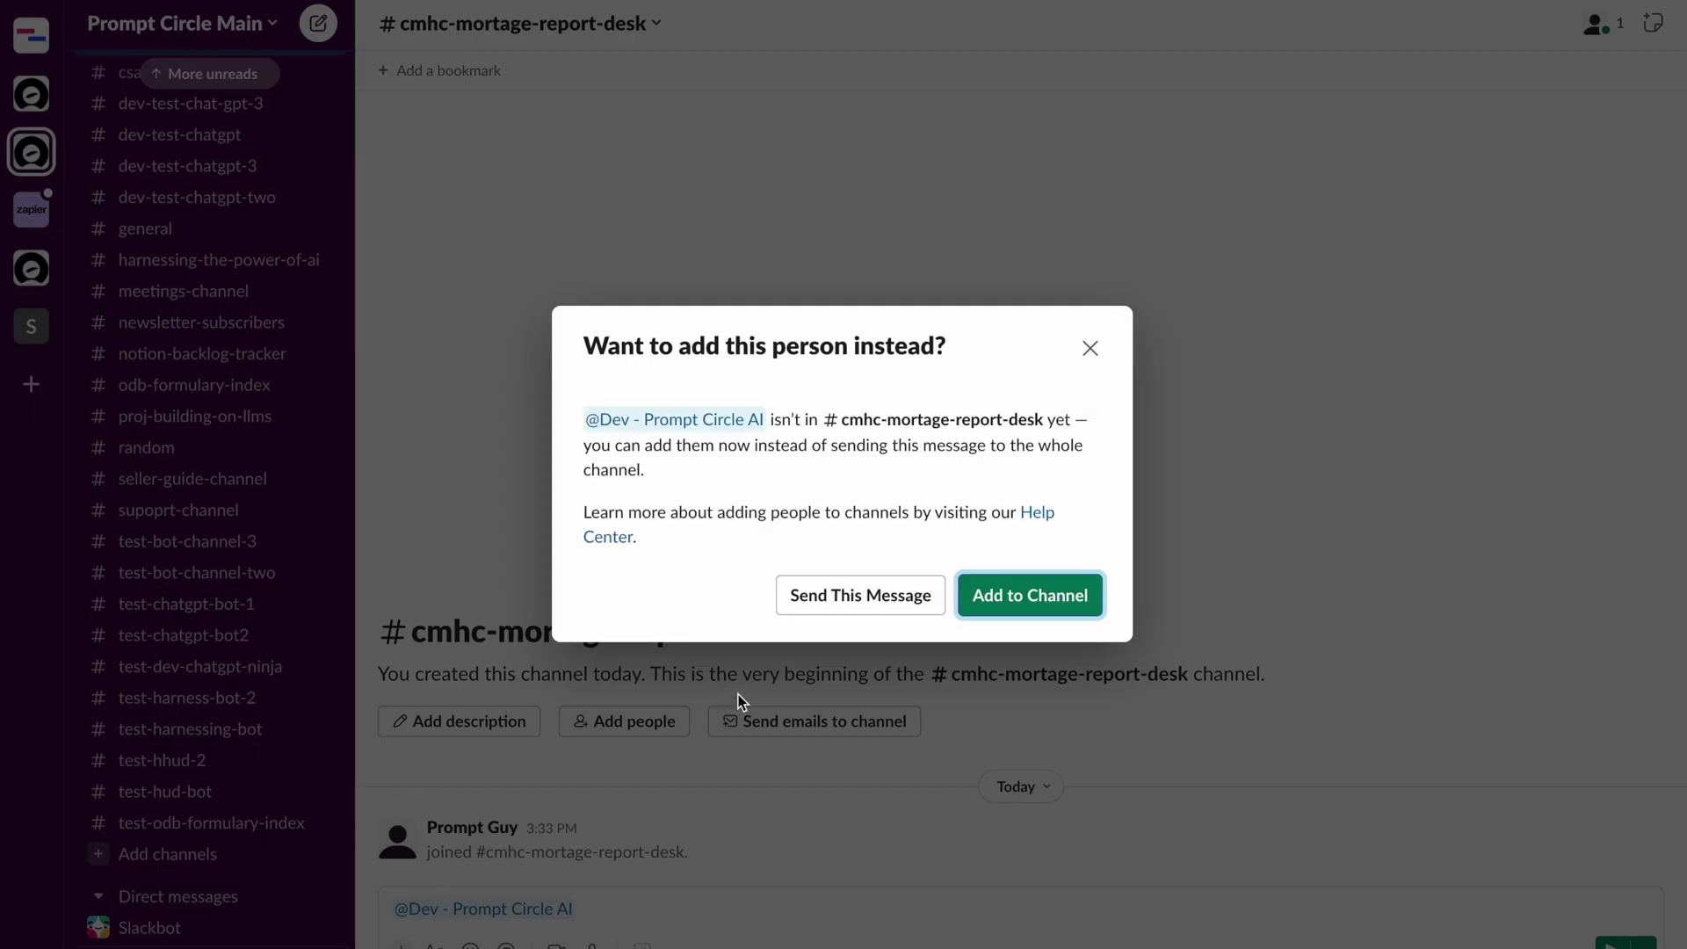
left_click(1029, 596)
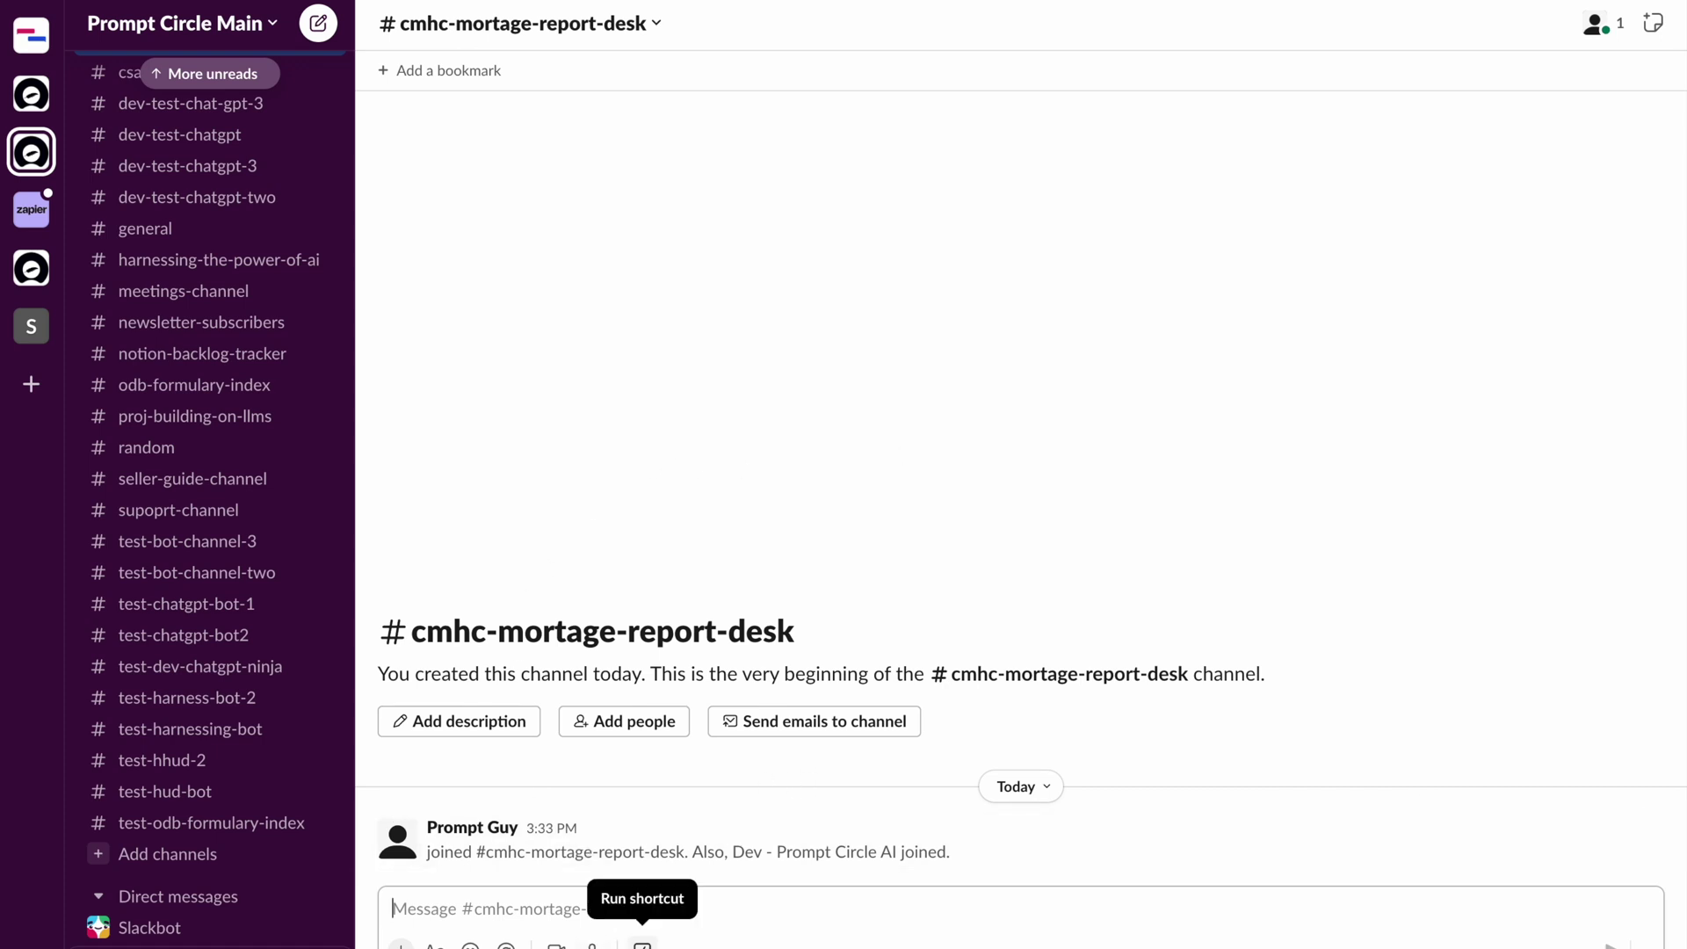
Run the Dev Prompt Circle App's Create Bot shortcut and set up CMHC Bot as a Document Bot using residential-mortgage-industry-report-spring-2023-en.pdf.
left_click(642, 945)
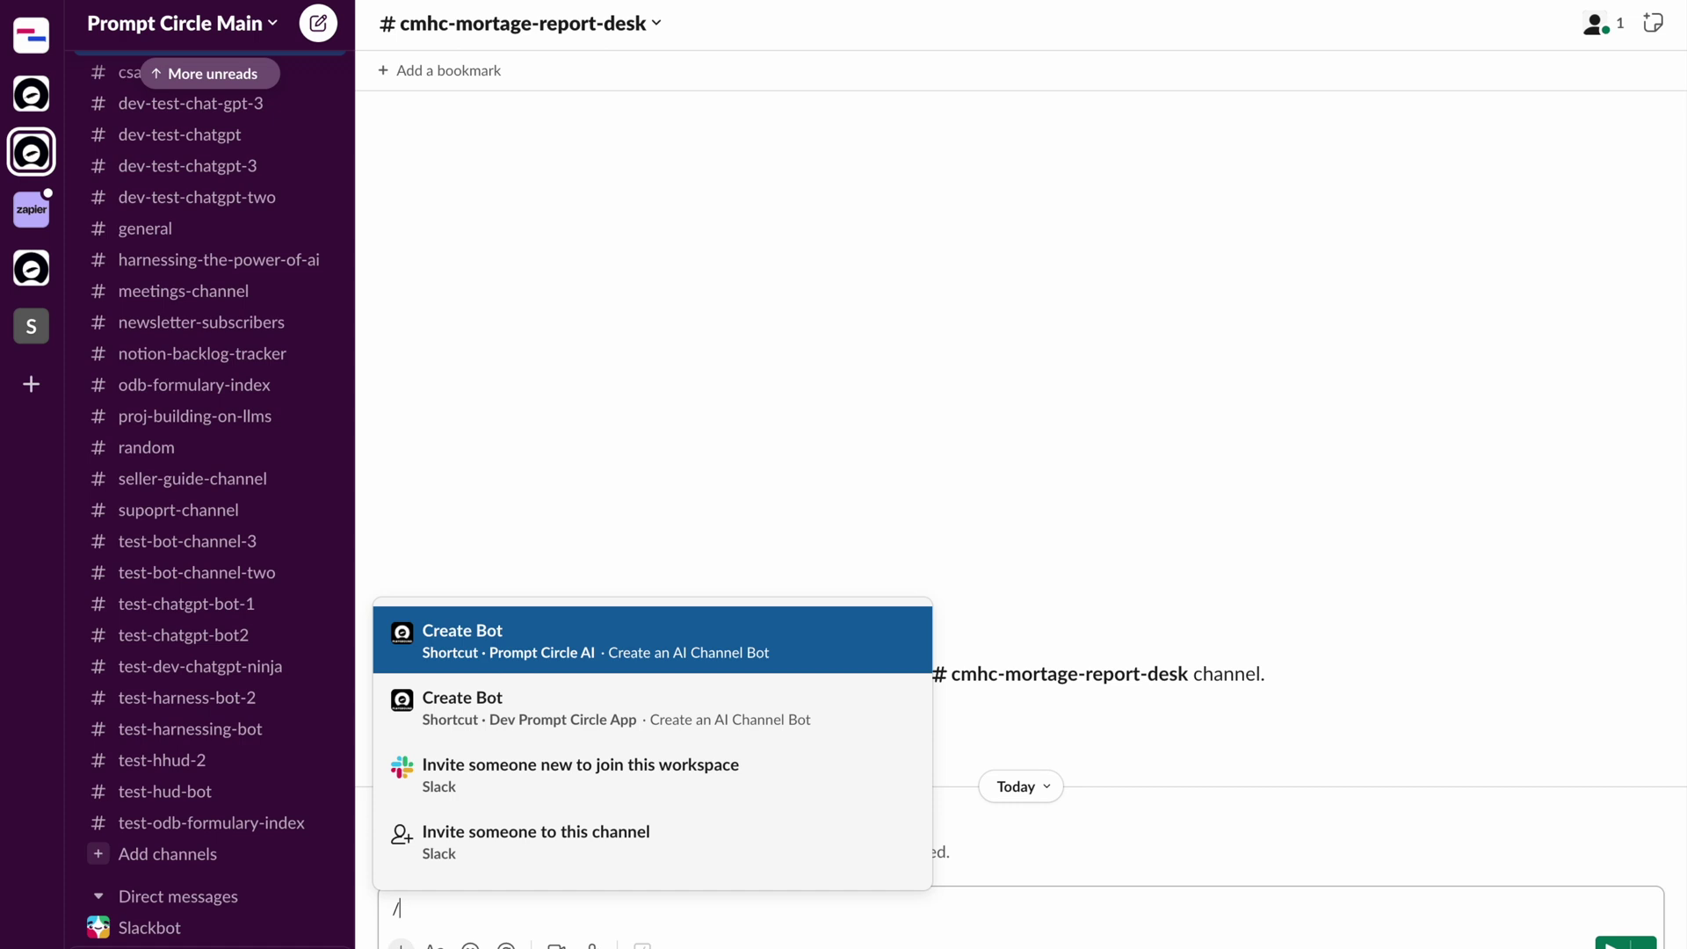
key("Up")
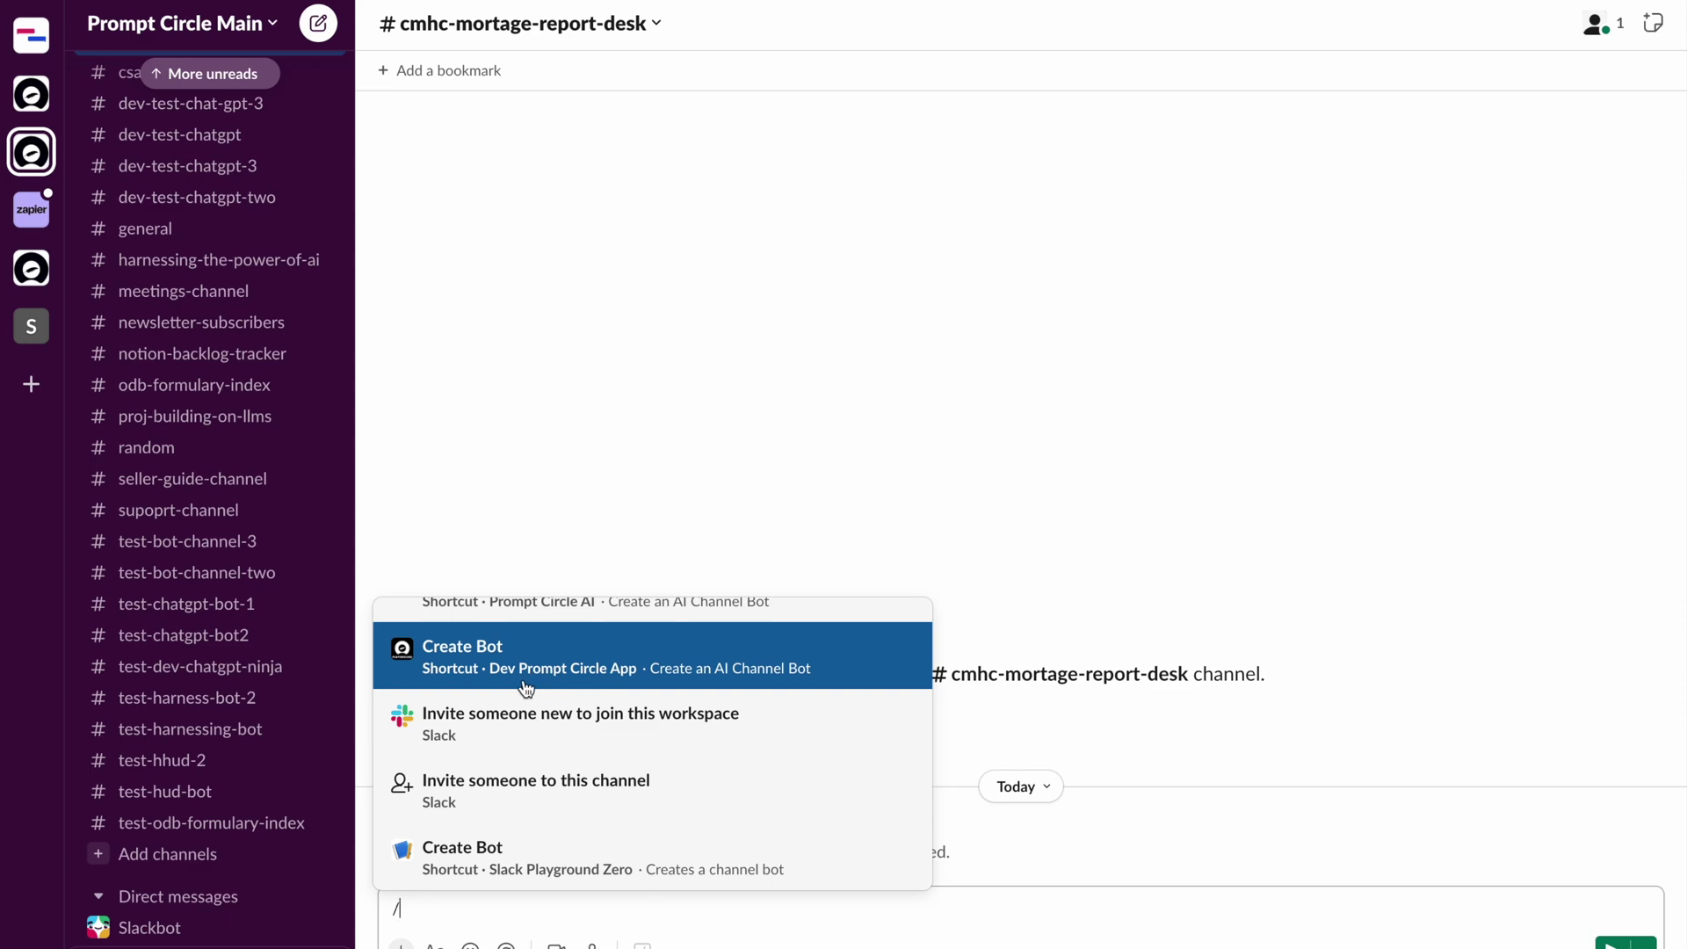
left_click(575, 664)
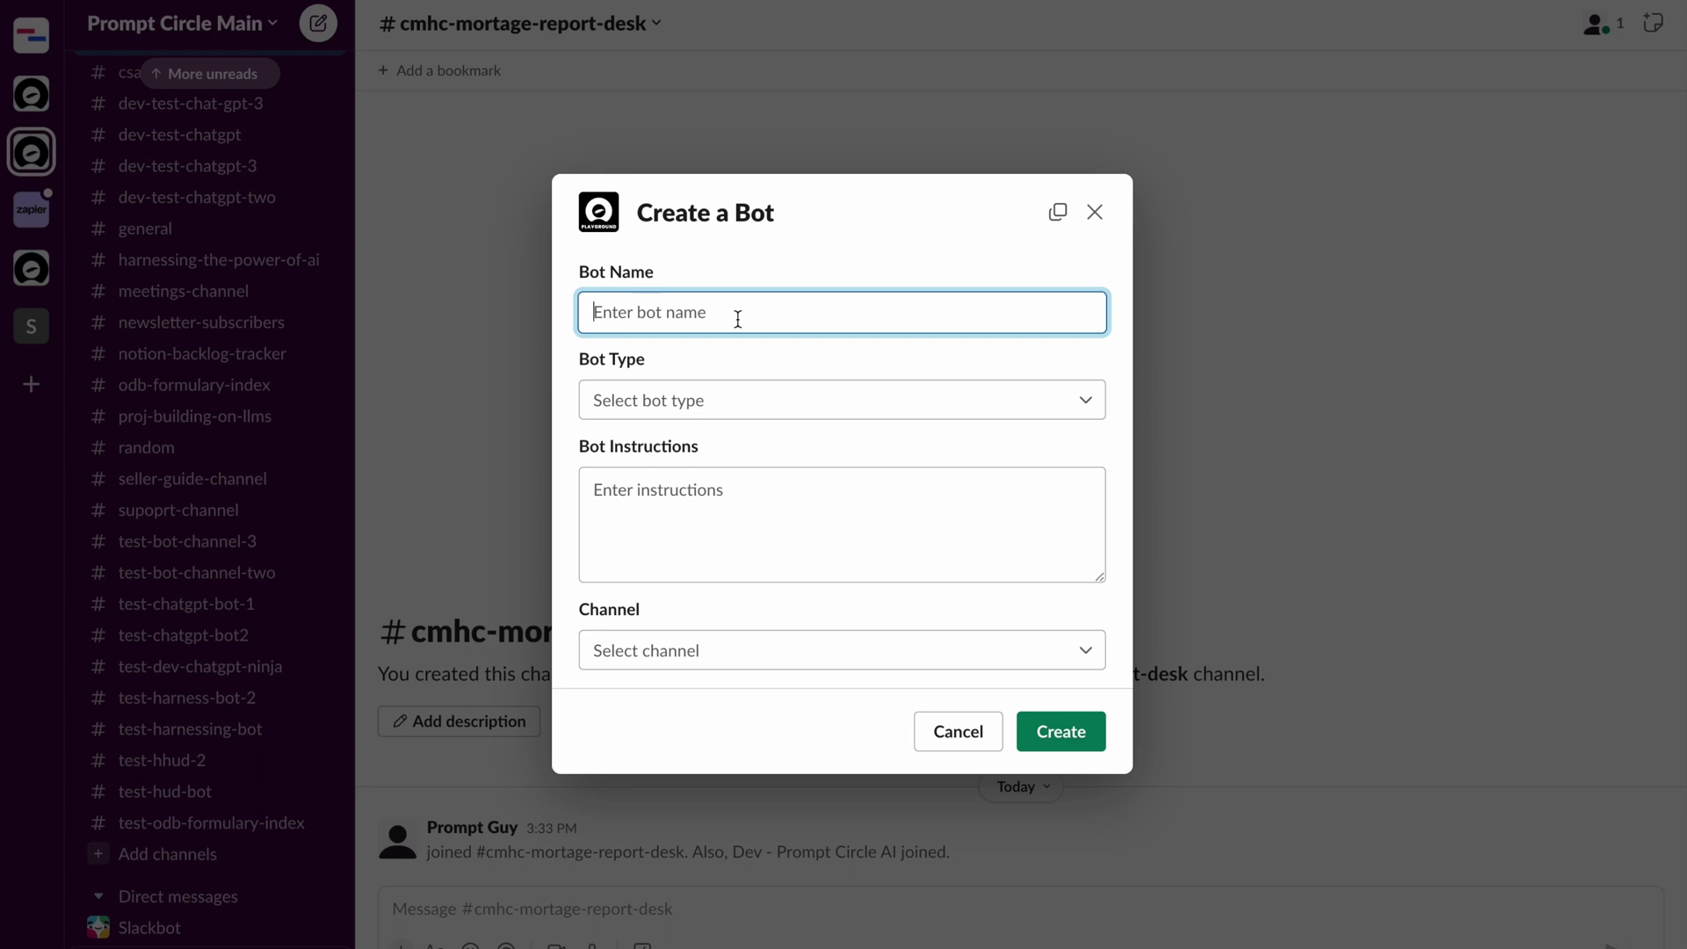
type("CMHC Bot")
left_click(741, 403)
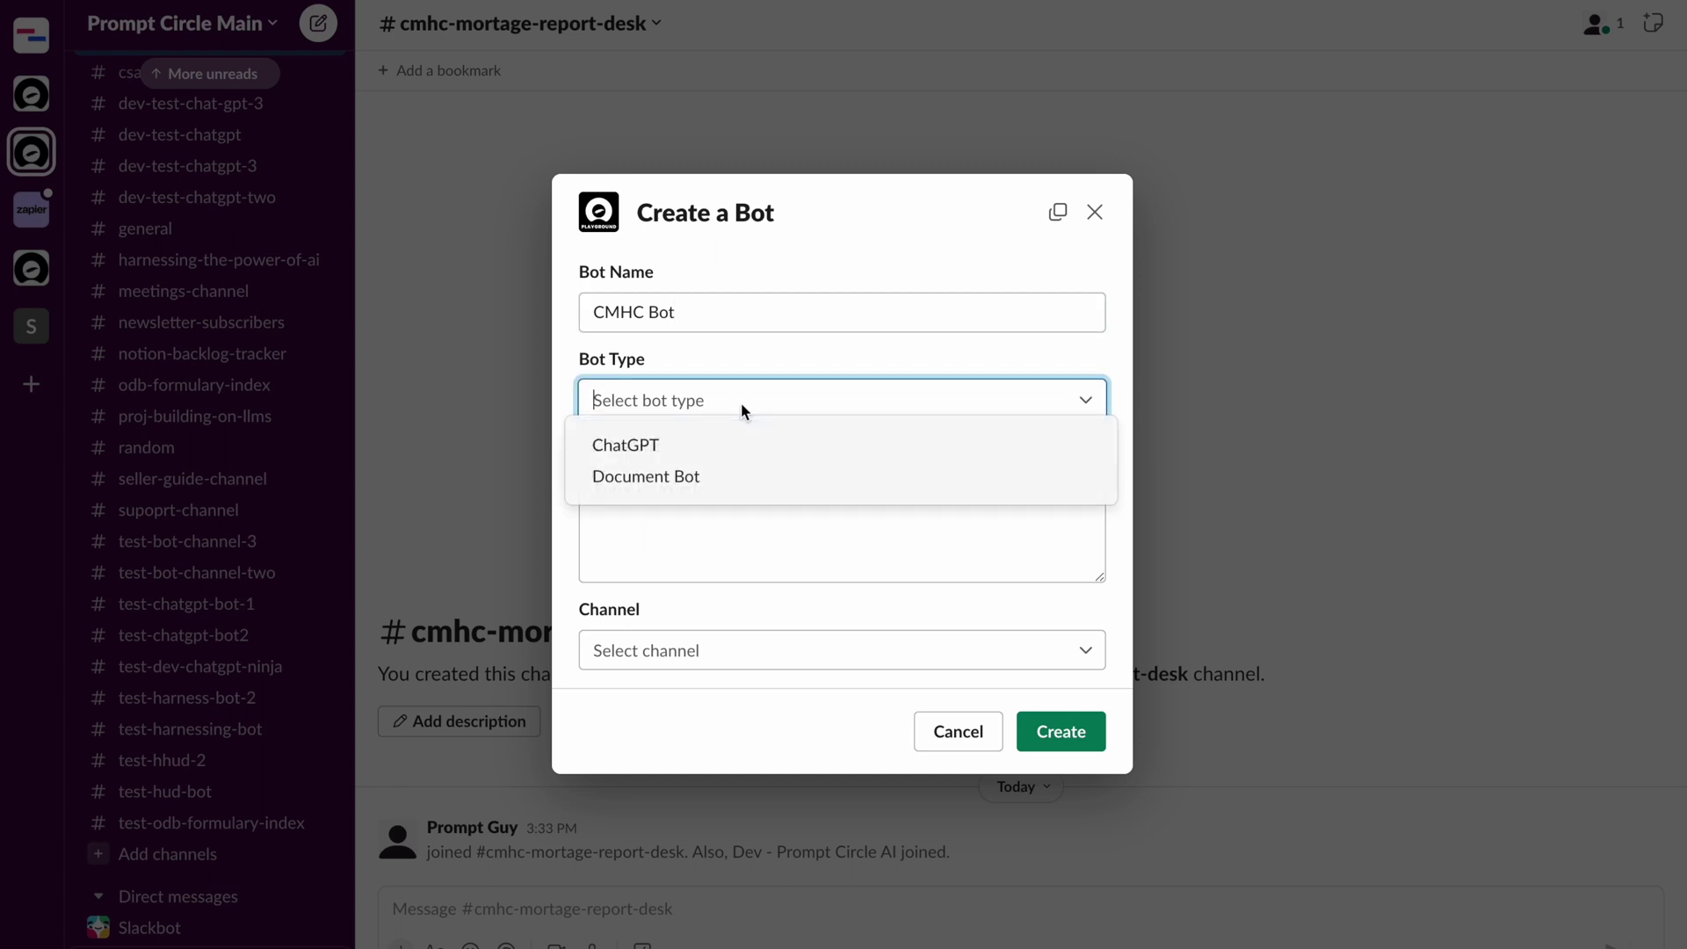
left_click(699, 482)
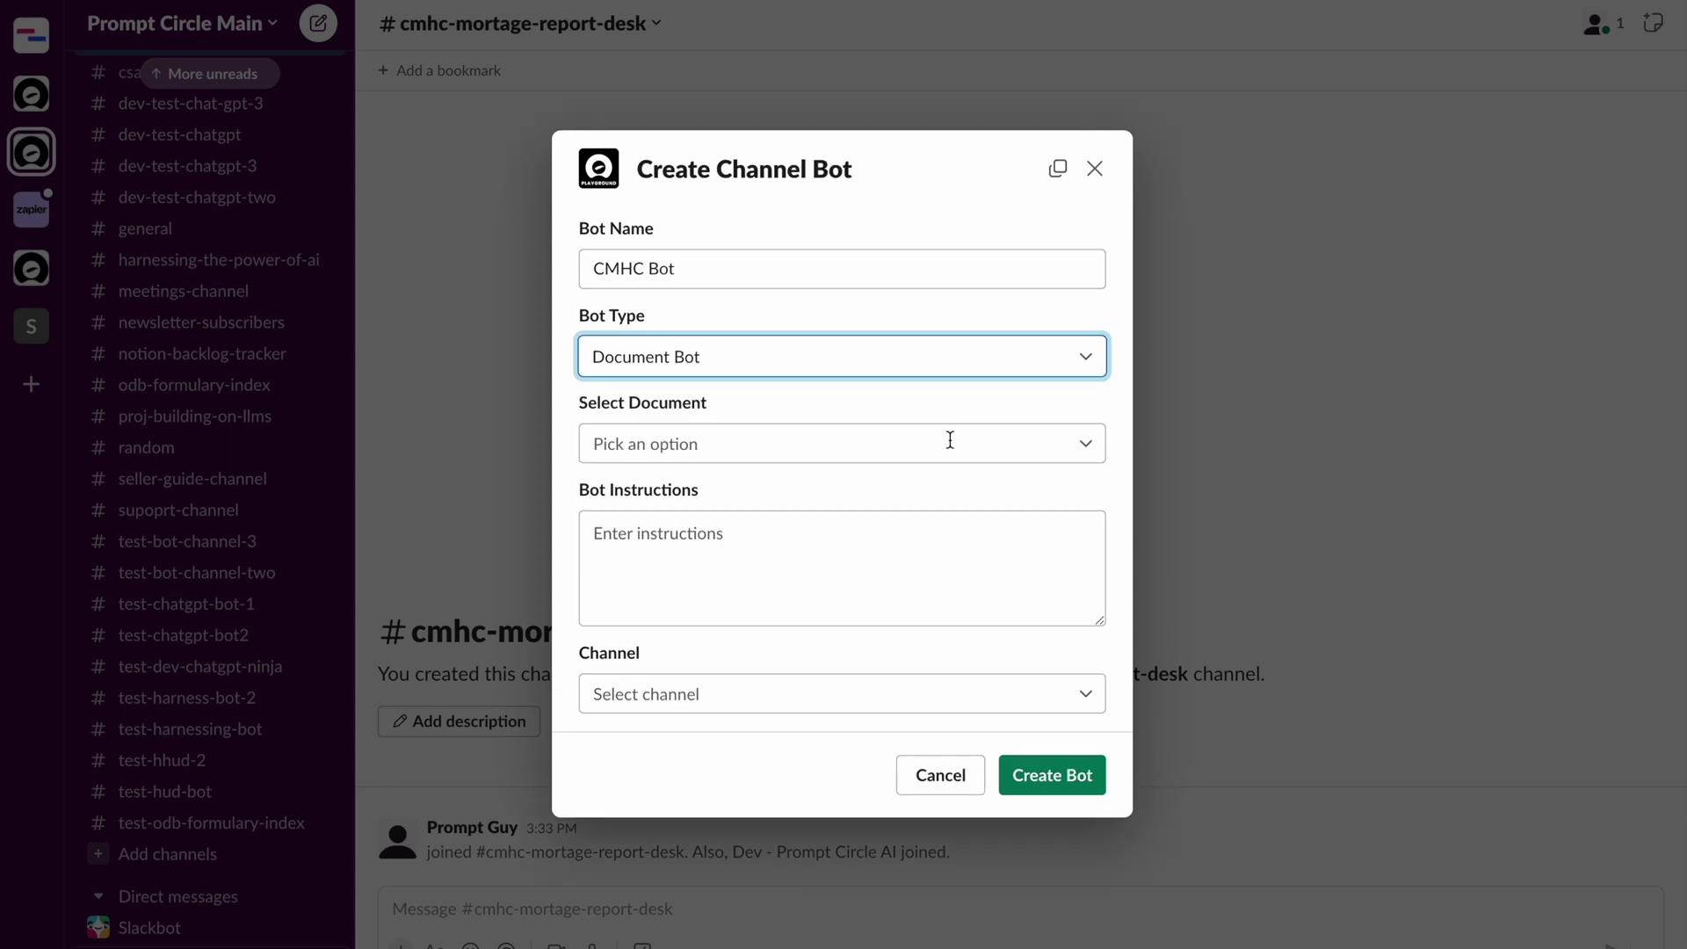
left_click(723, 453)
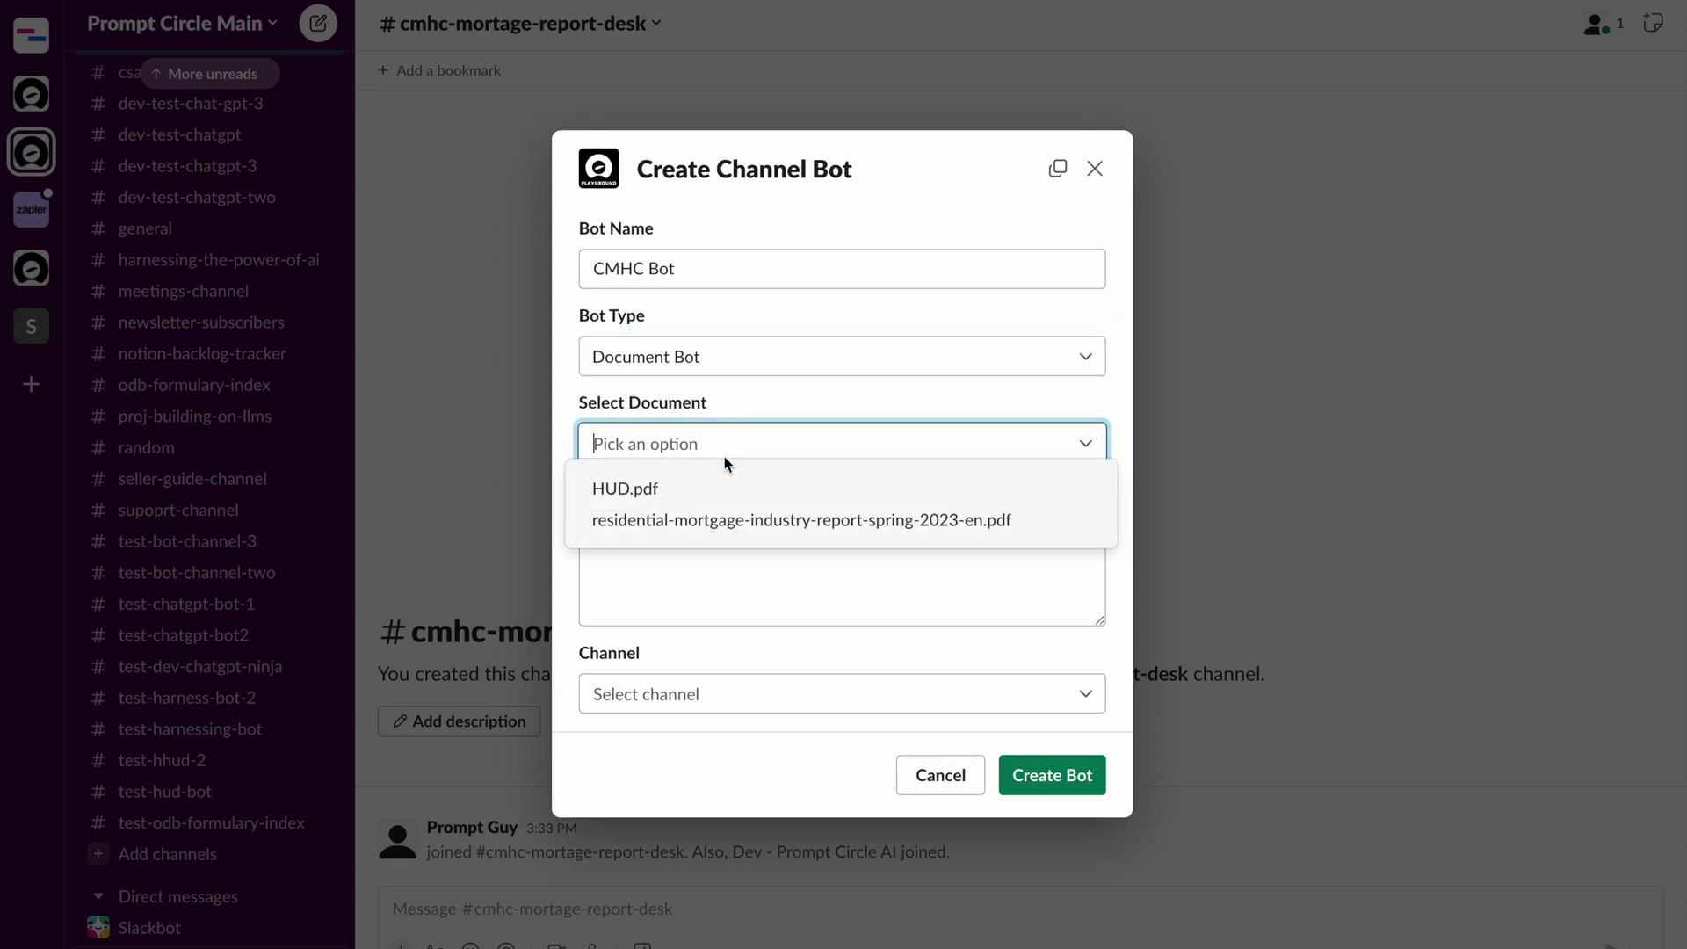
left_click(785, 526)
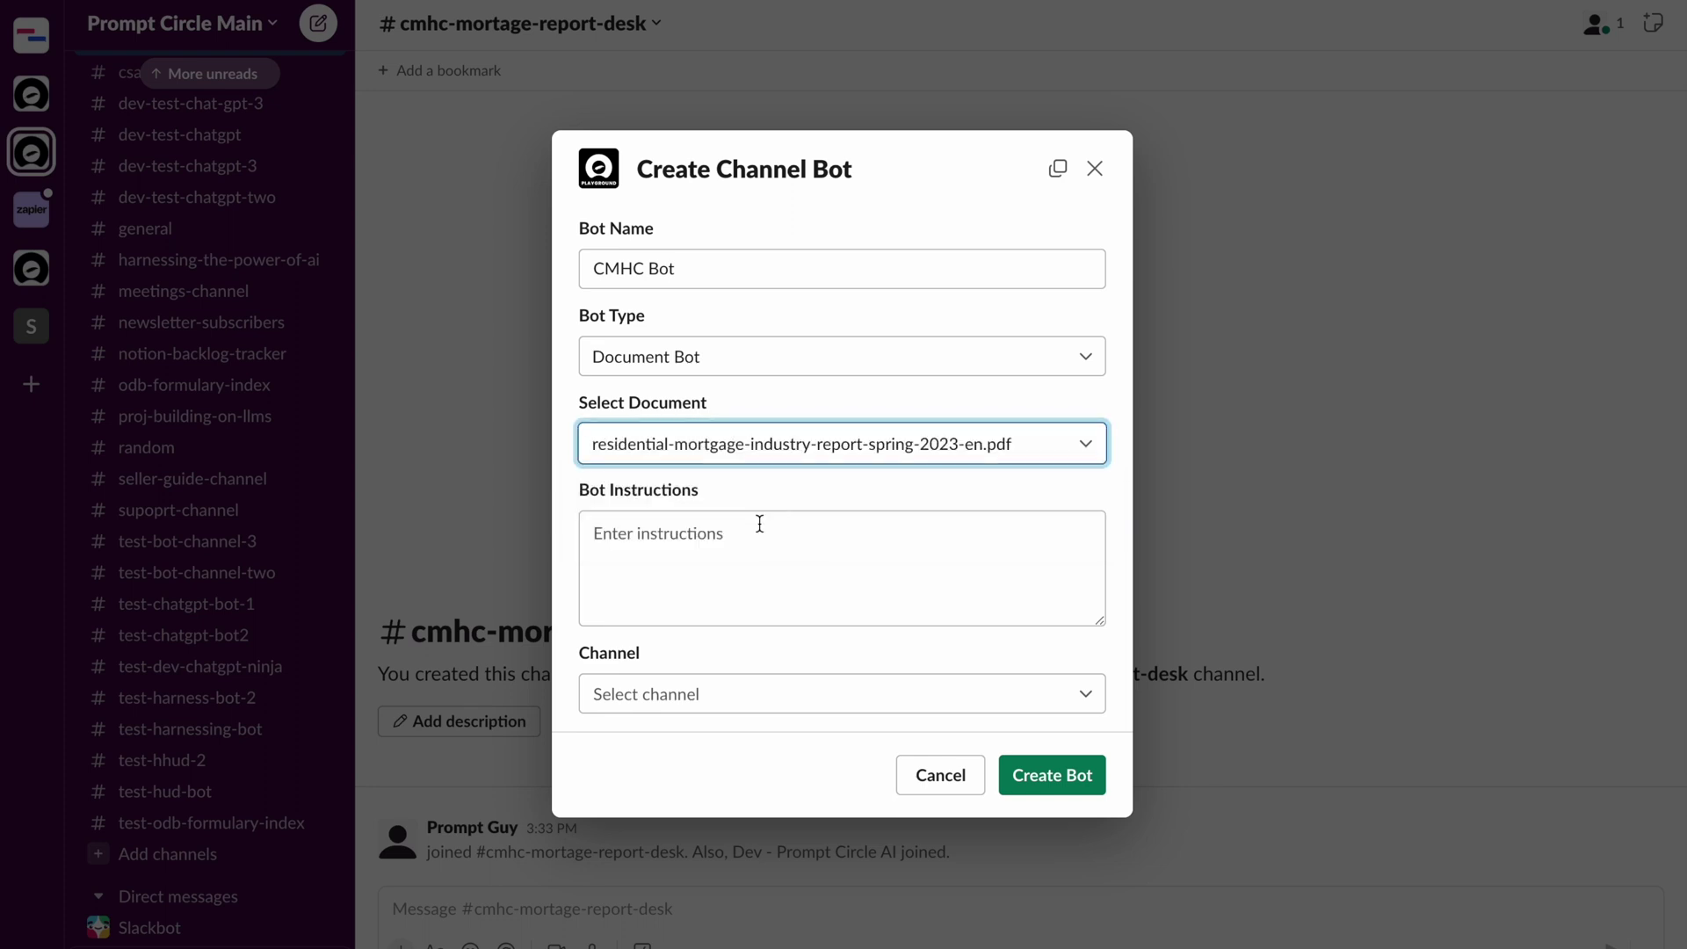
Enter the bot instructions "You are a helpful assistant that answers questions about a mortage report".
left_click(643, 558)
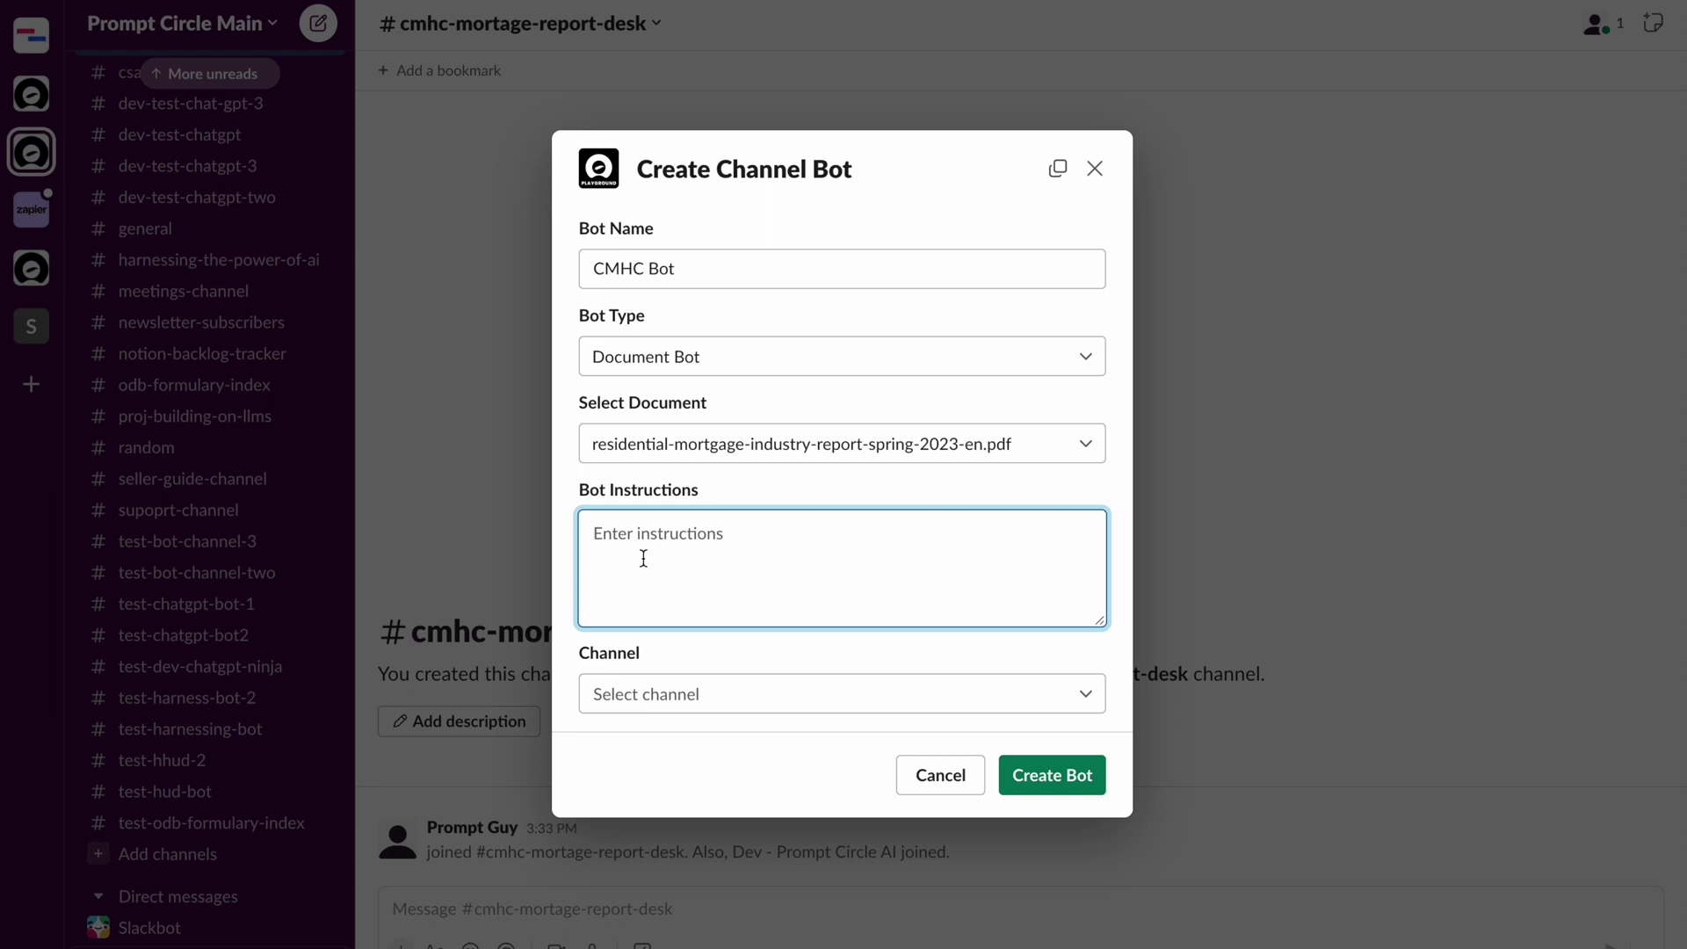
type("Your a are a helpful assi")
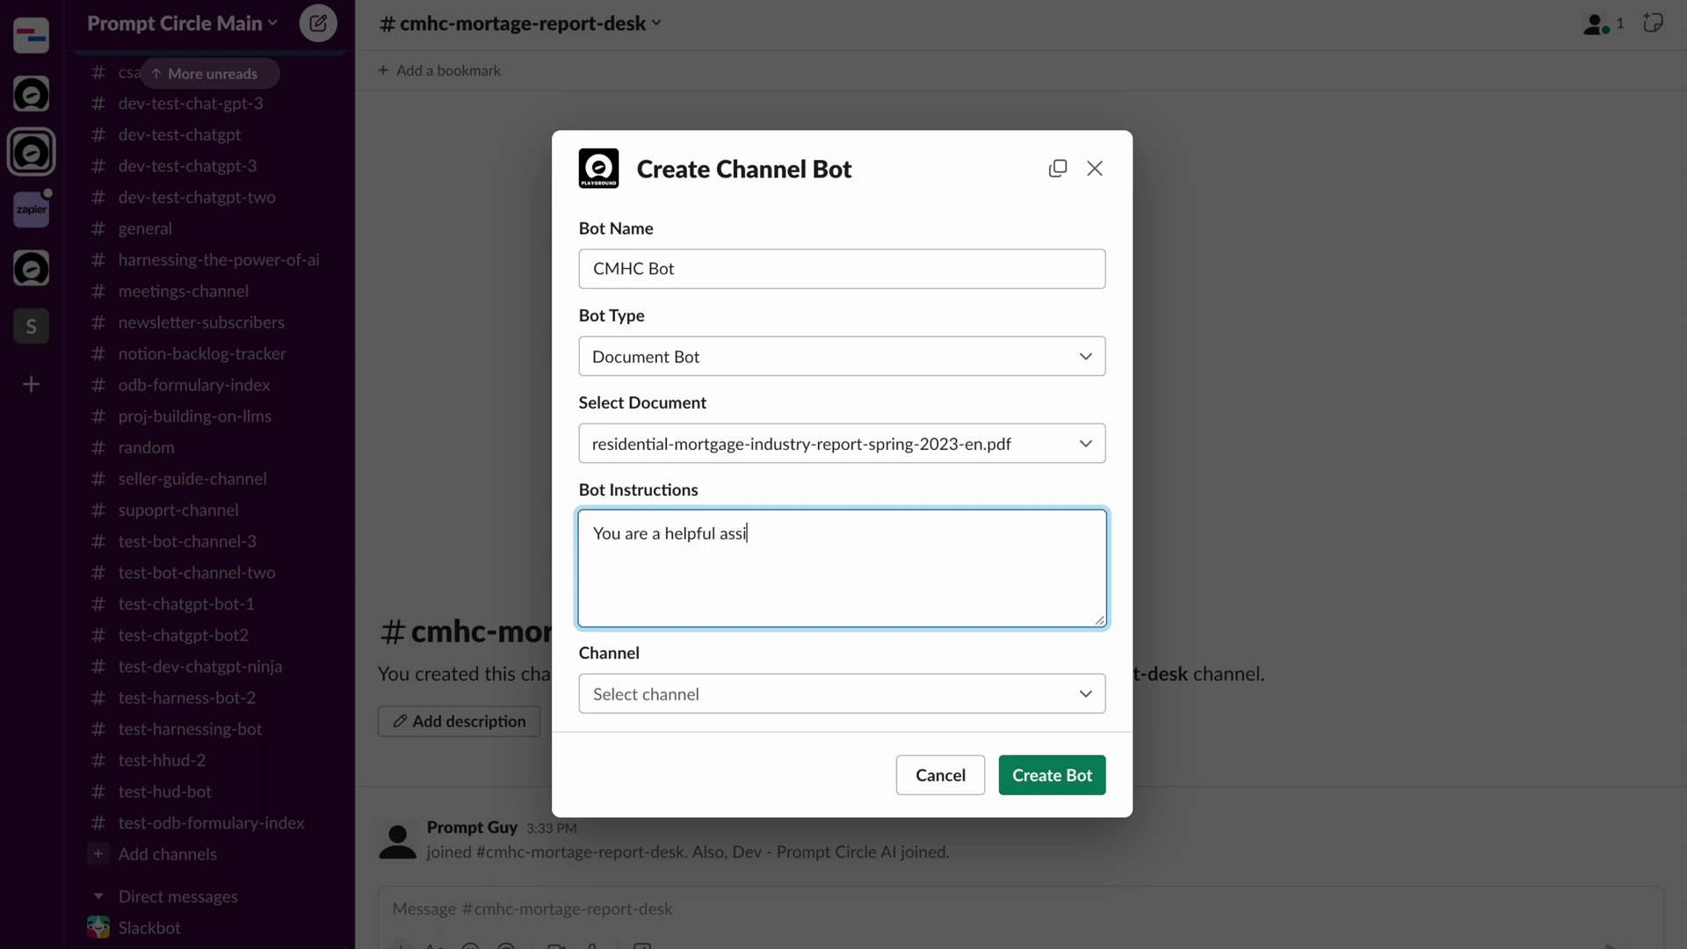
type("stant tha t answers que")
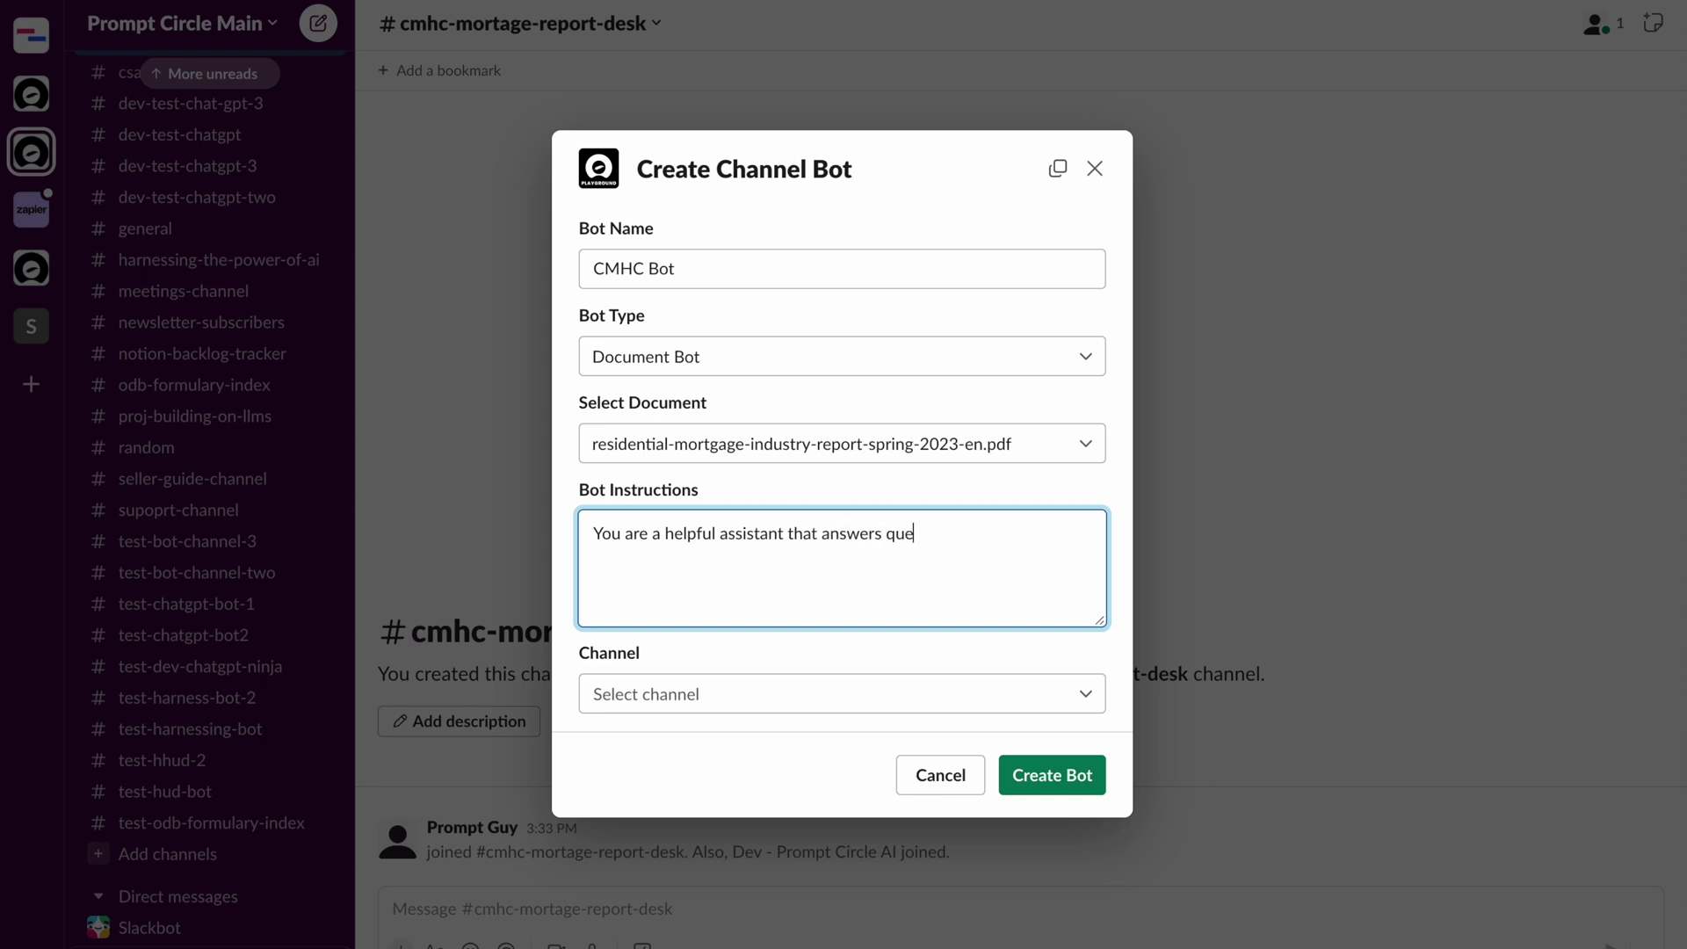
type("stions aboi")
type("ut a morta")
type("ge ")
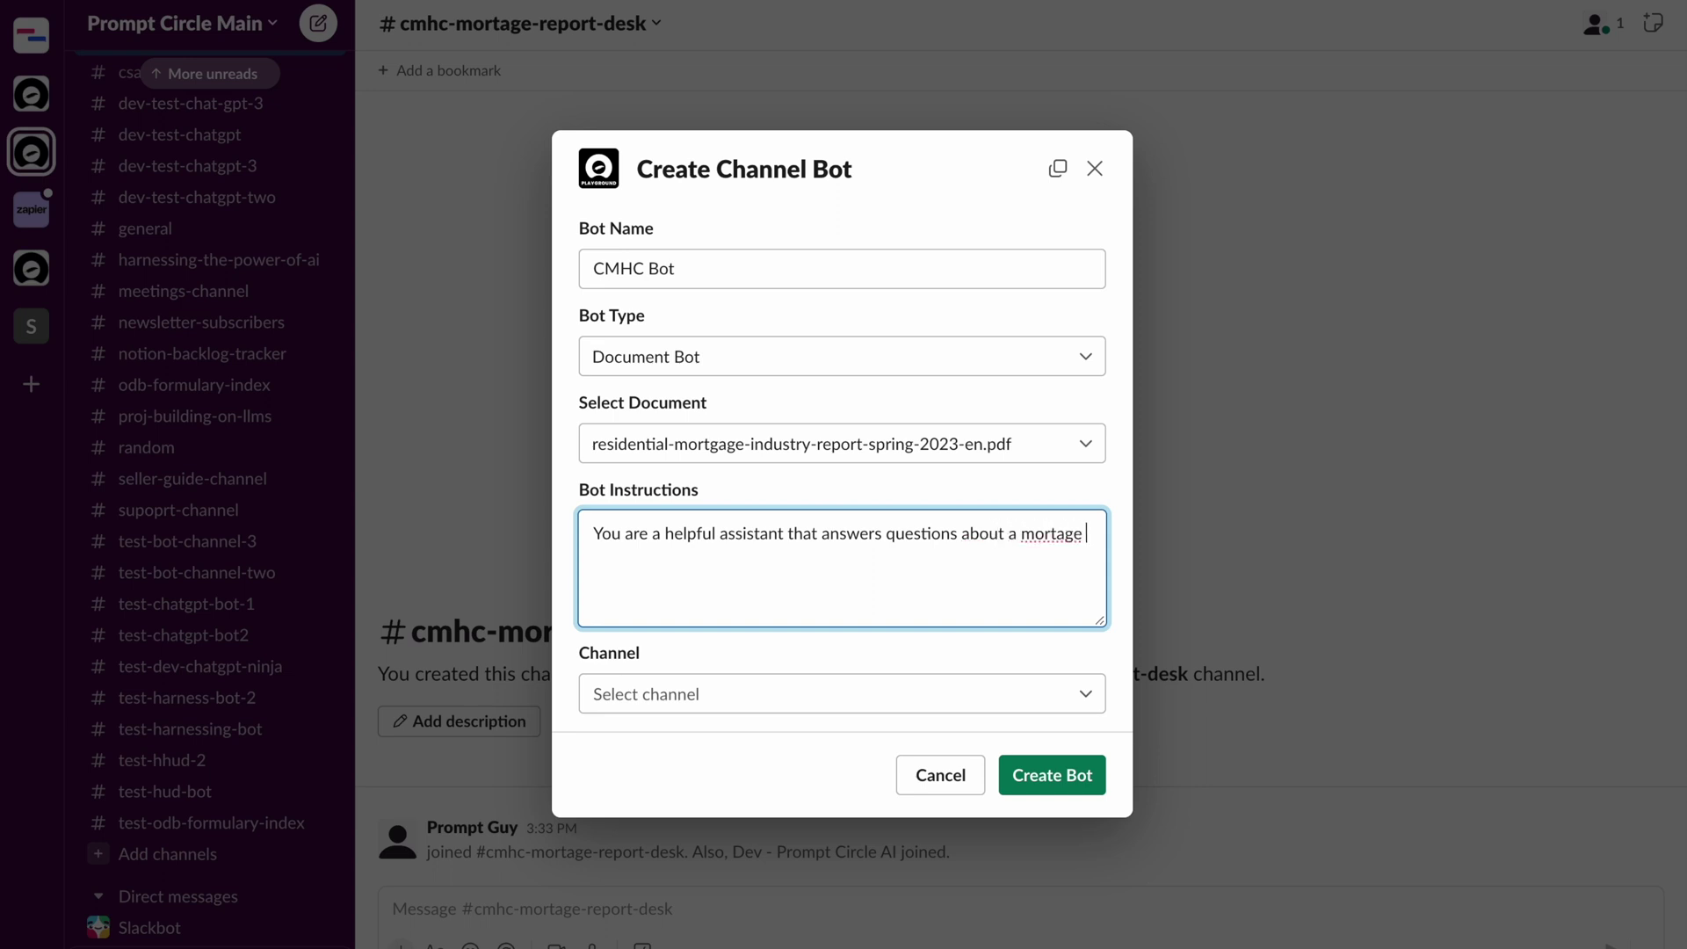
type("report")
Assign the bot to the cmhc-mortage-report-desk channel and create it.
left_click(794, 689)
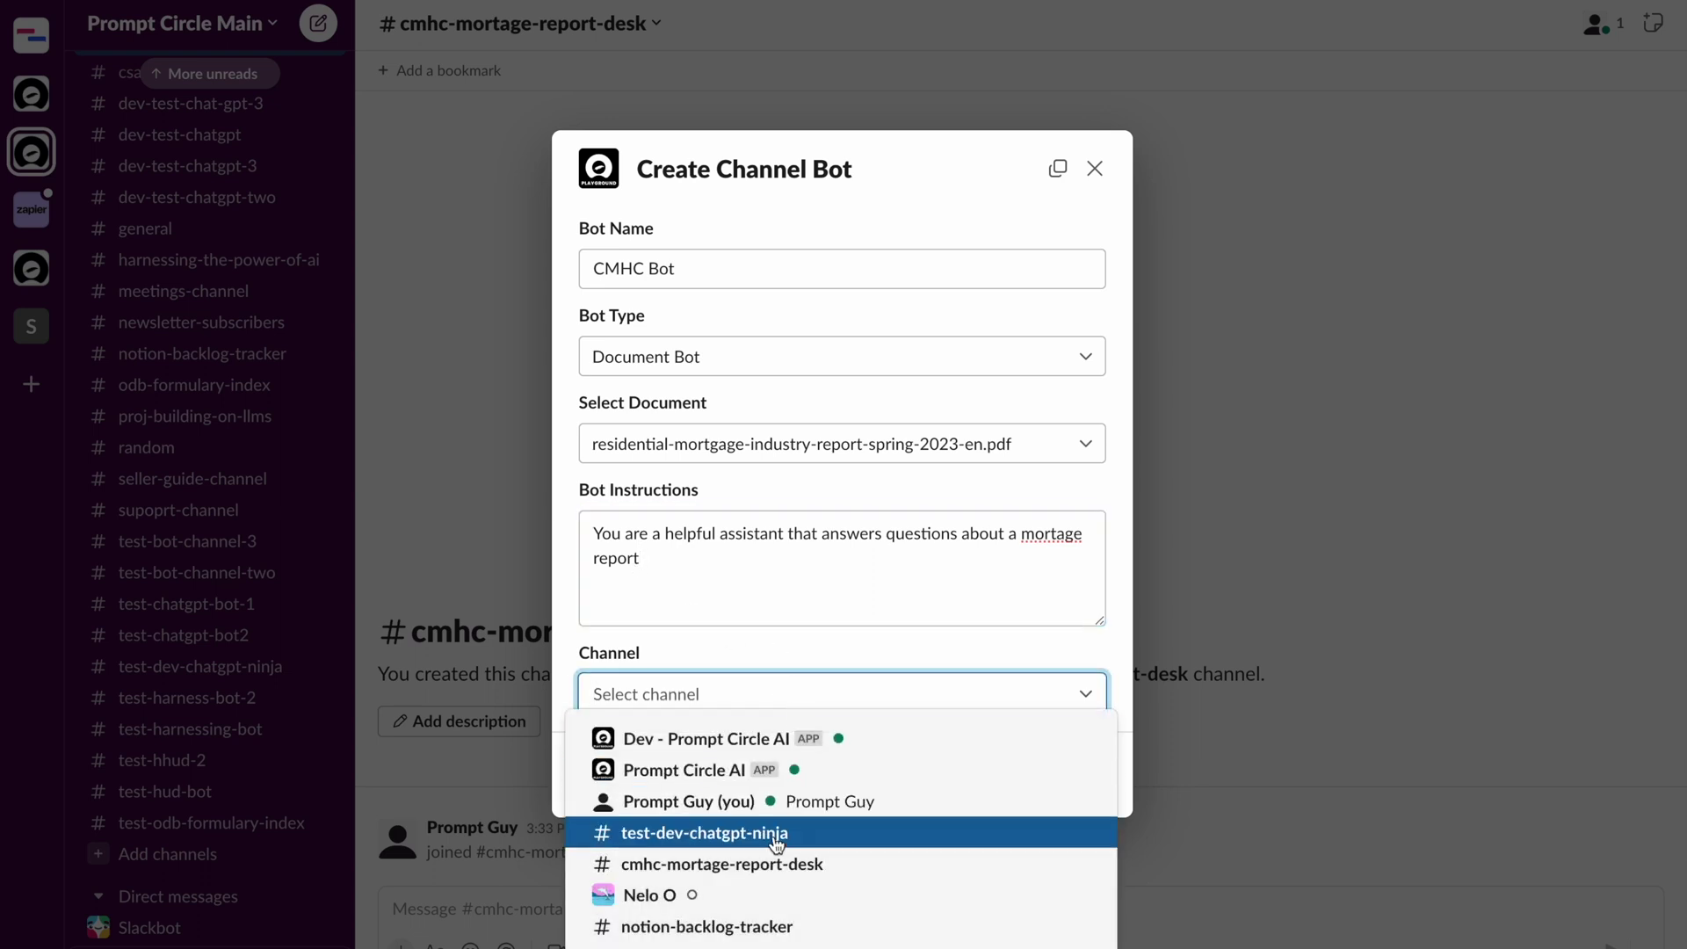
left_click(761, 865)
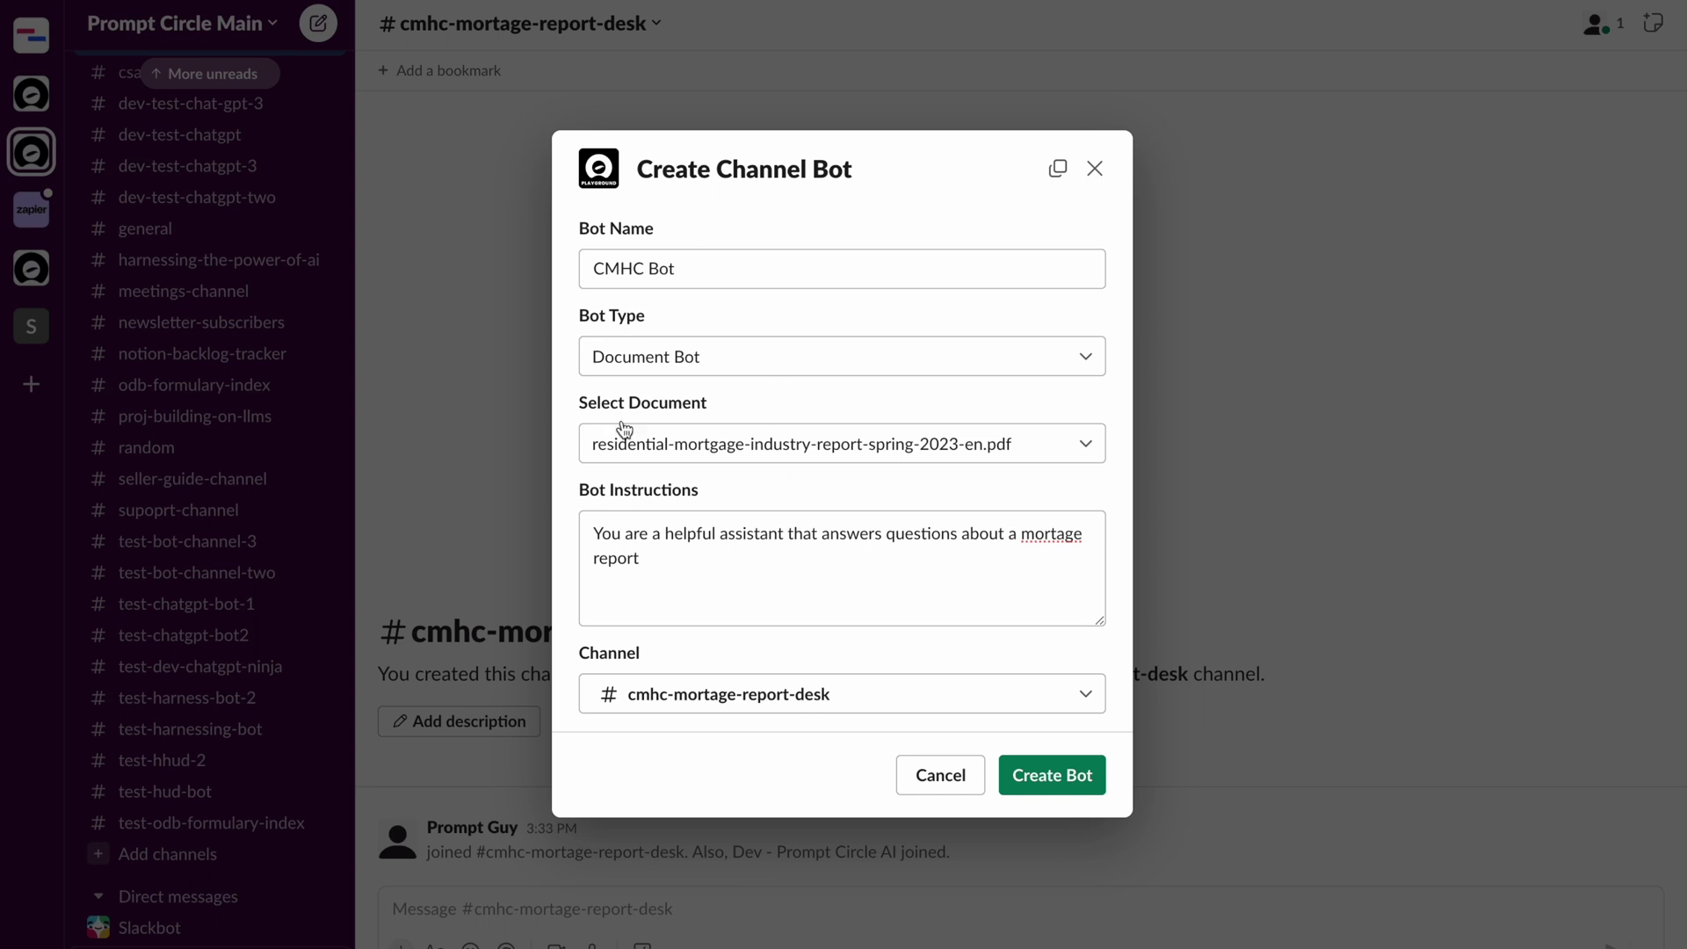
left_click(1049, 776)
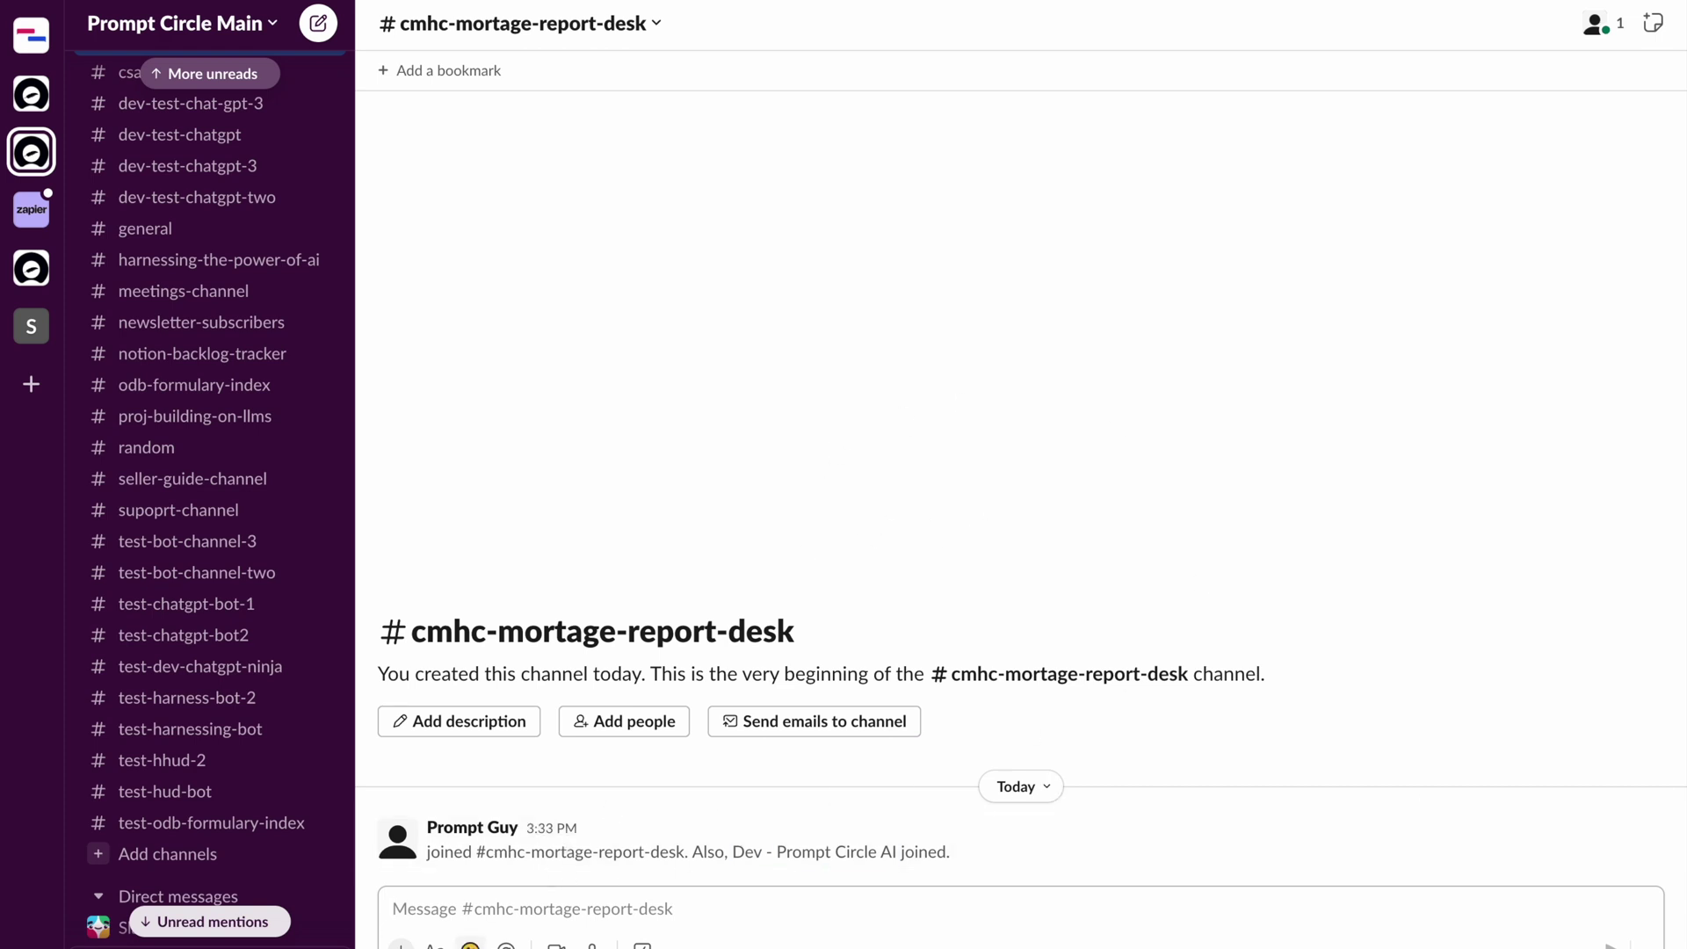
Start a message in the cmhc-mortage-report-desk channel with a mention of Dev - Prompt Circle AI.
type("@")
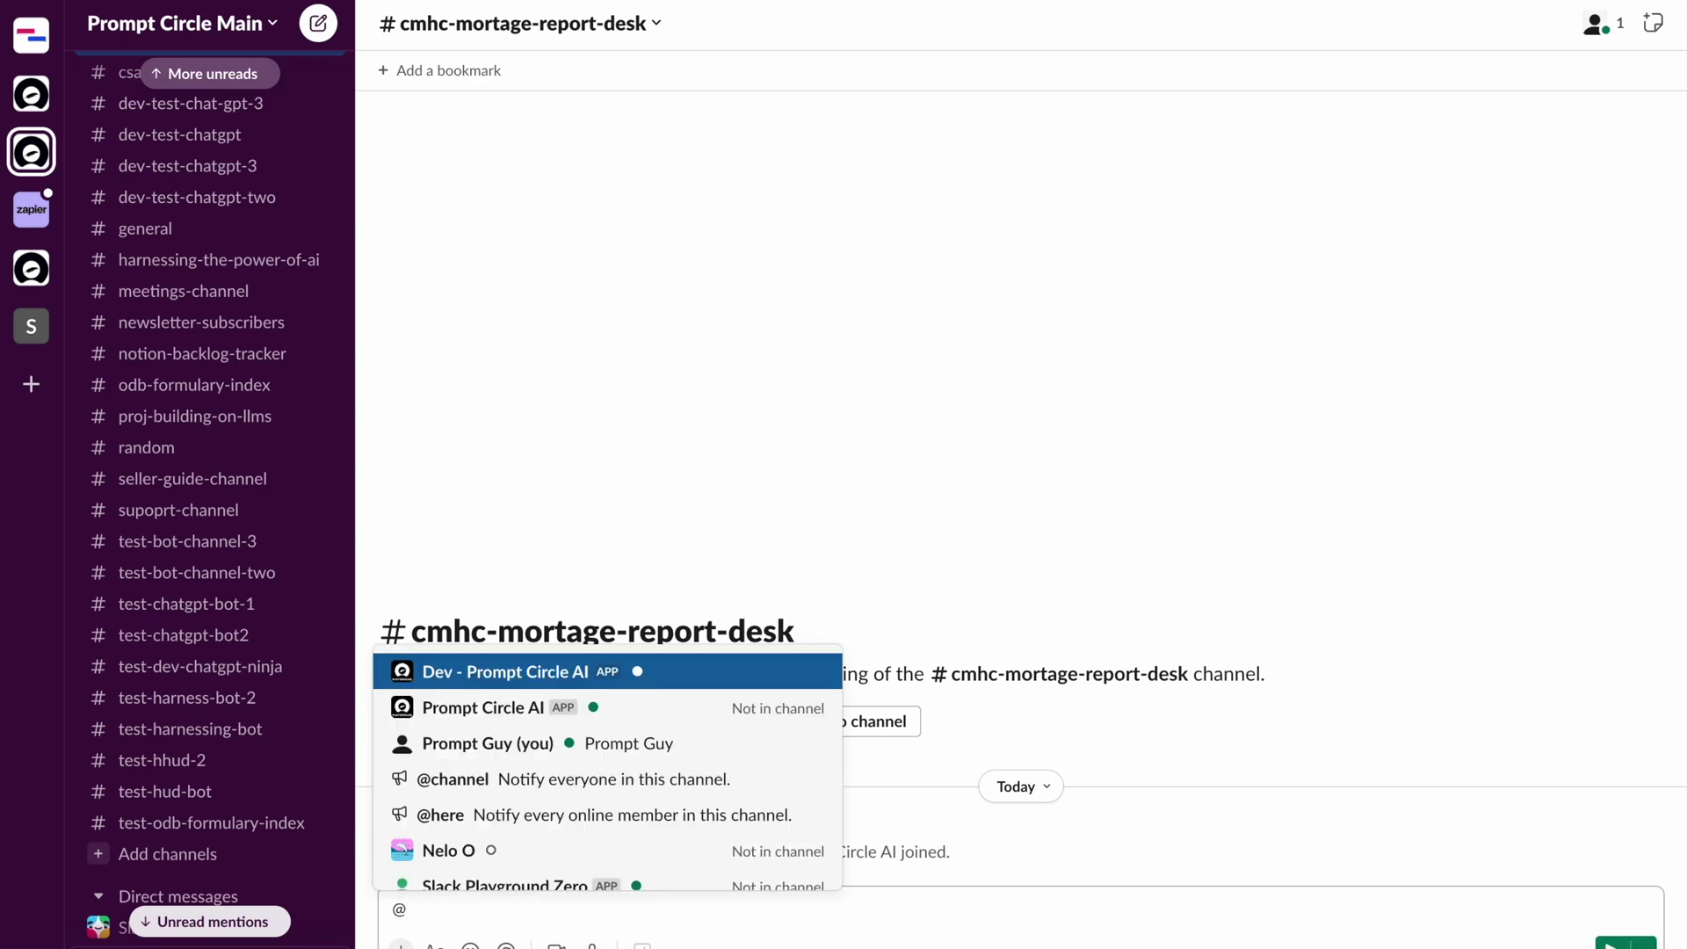
key("Return")
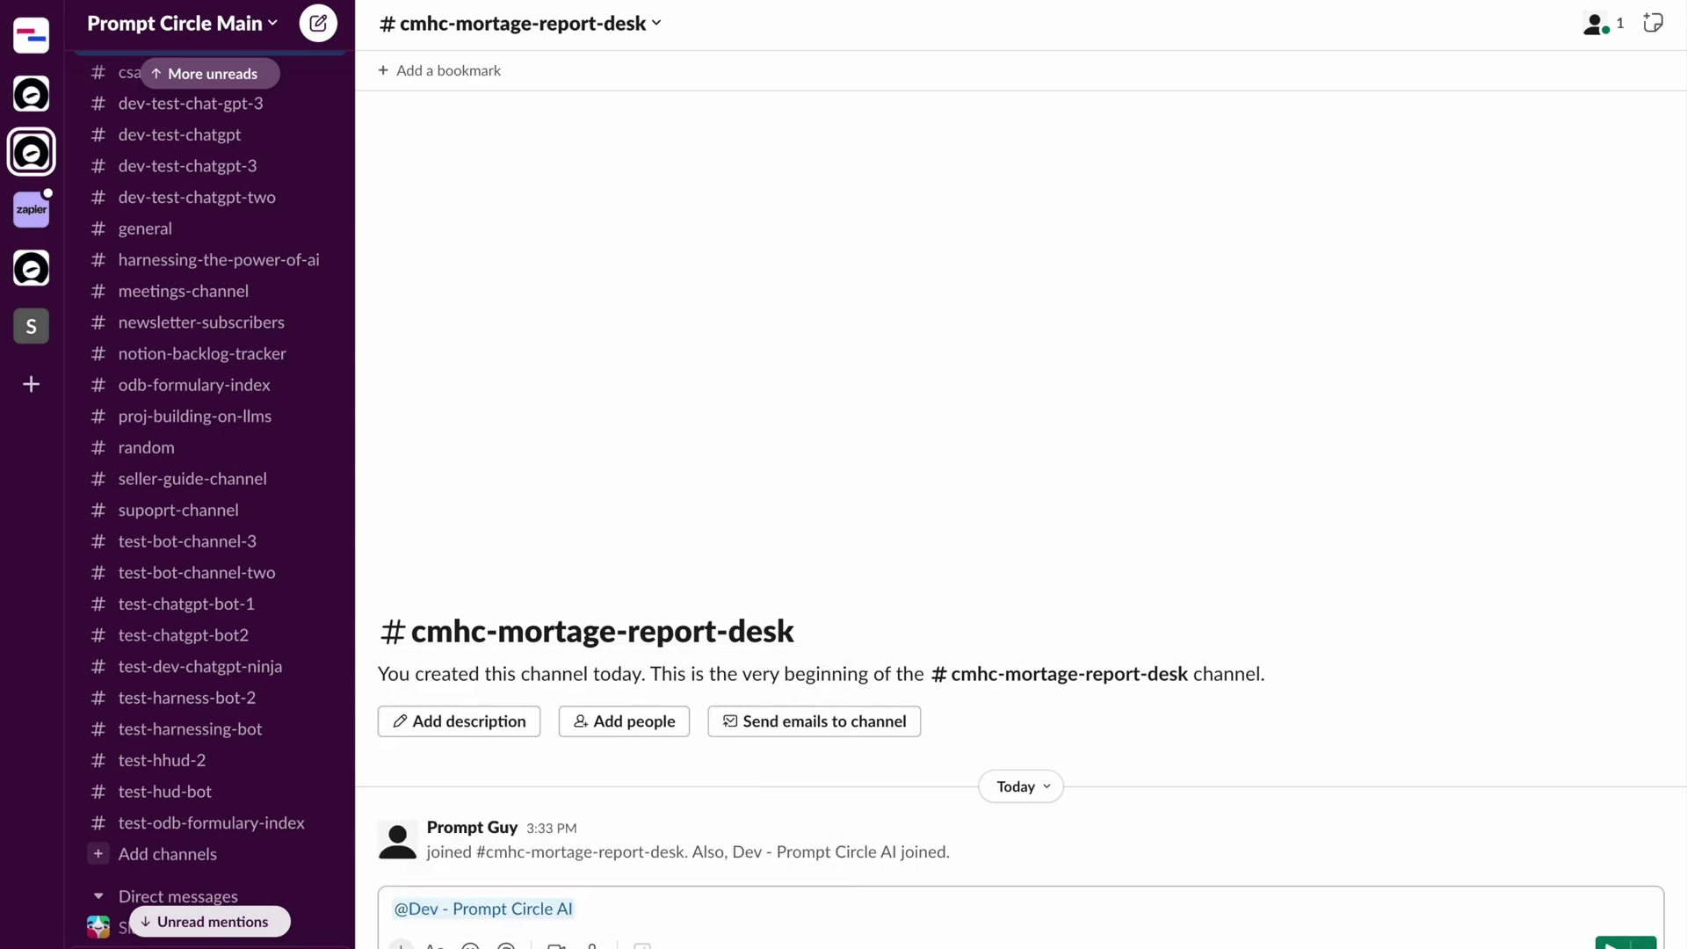
Switch to the report PDF in the browser and examine the recent residential mortgage industry trends on page 4.
key("ctrl+Left")
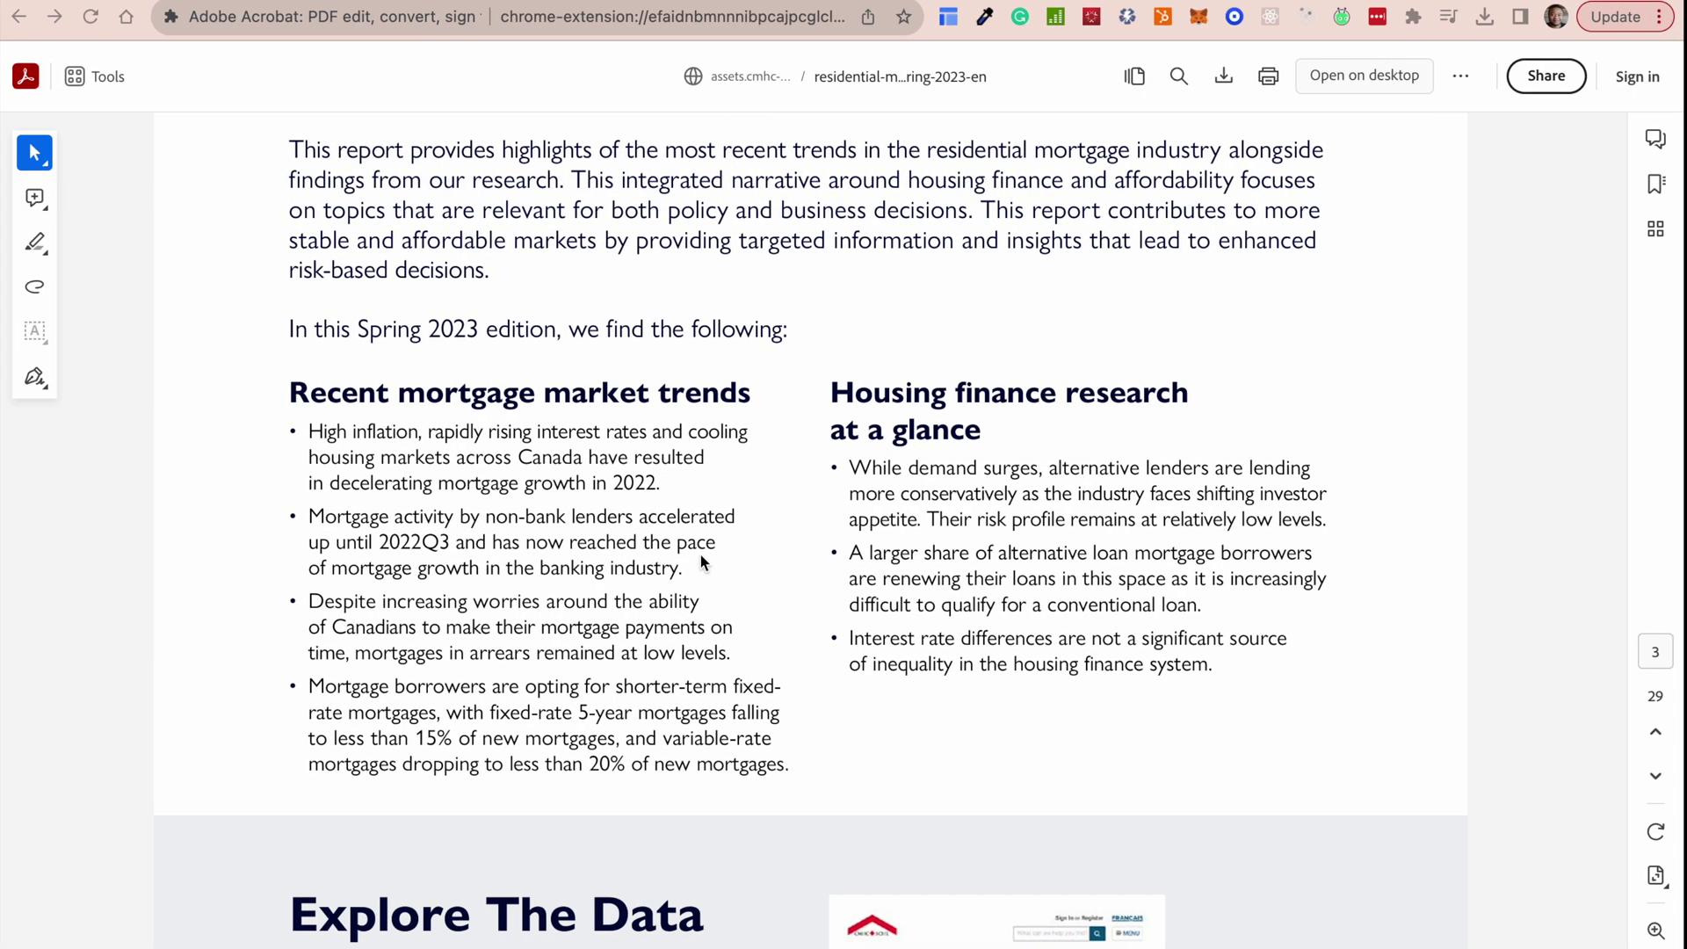
scroll(703, 554, "down", 1)
scroll(709, 558, "down", 10)
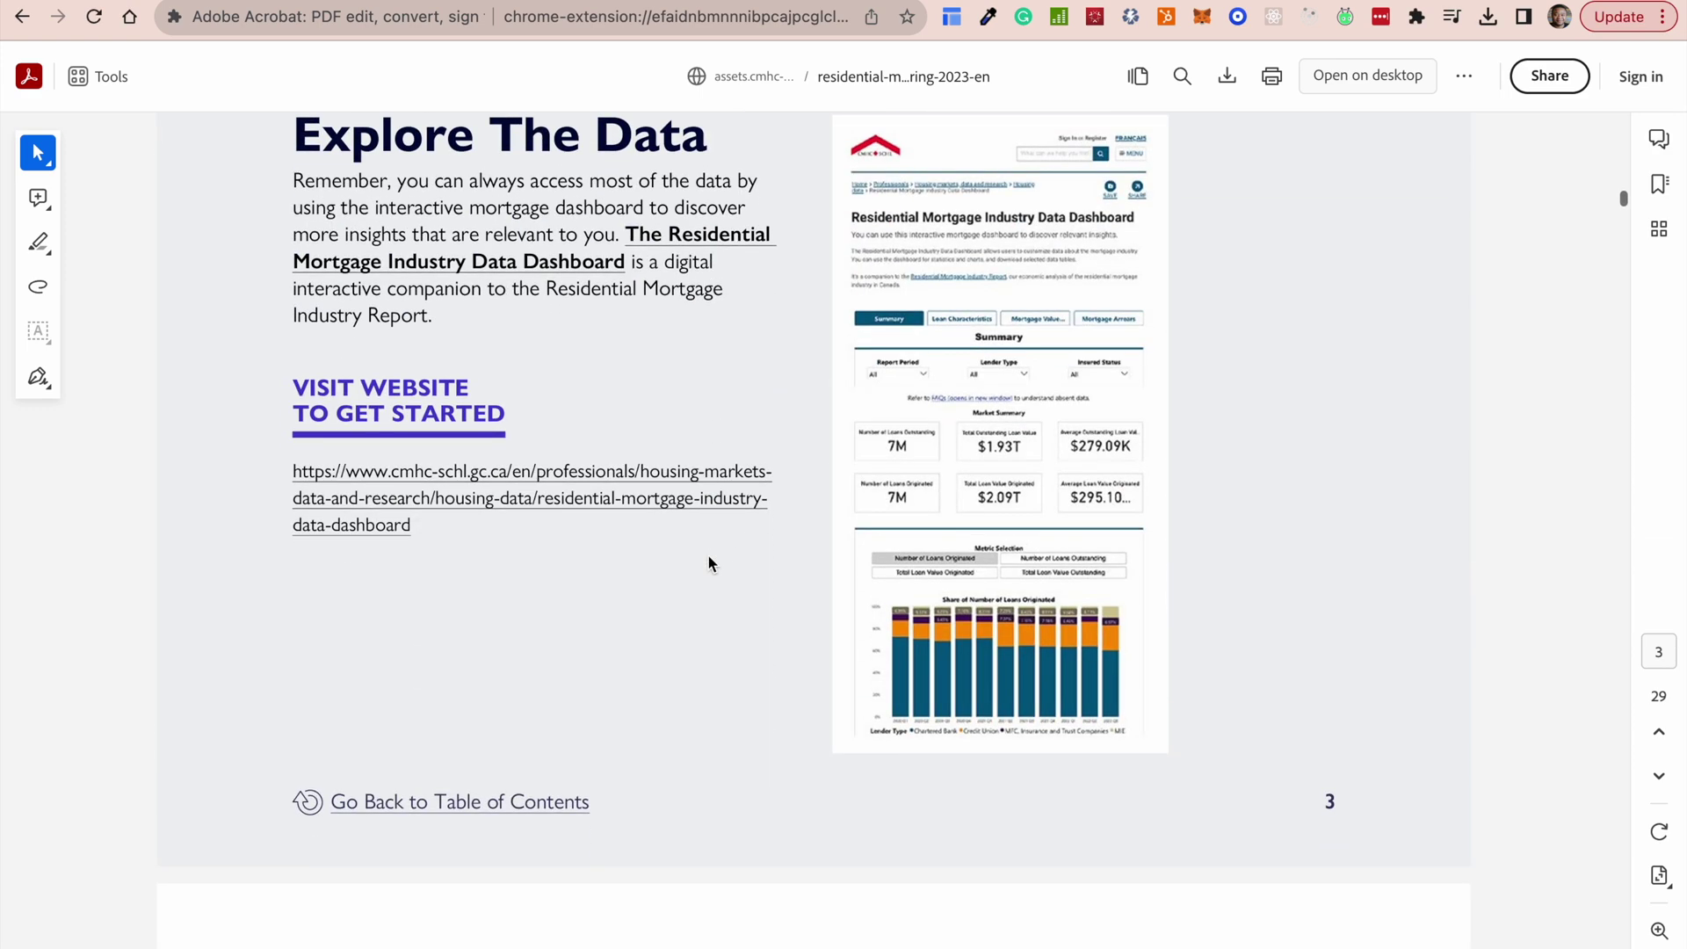
scroll(708, 555, "down", 8)
scroll(708, 553, "up", 1)
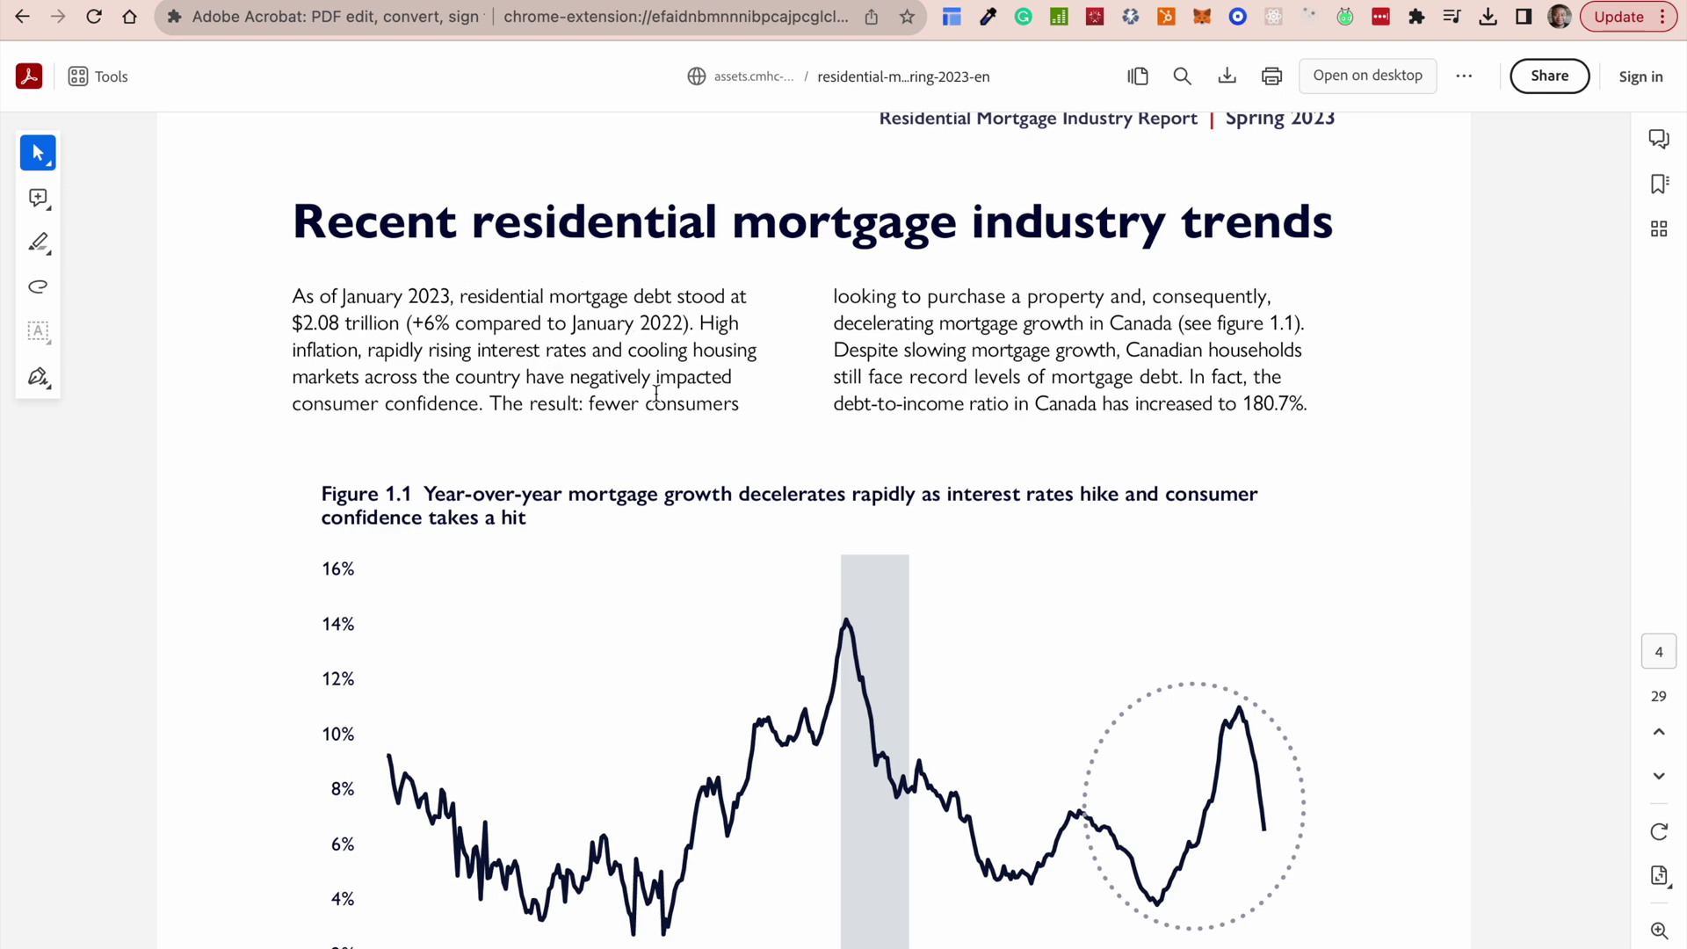
Switch back to Slack and send the mentioned bot the question "What was the residential mortgage debt as of Jan 2023?".
key("ctrl+Right")
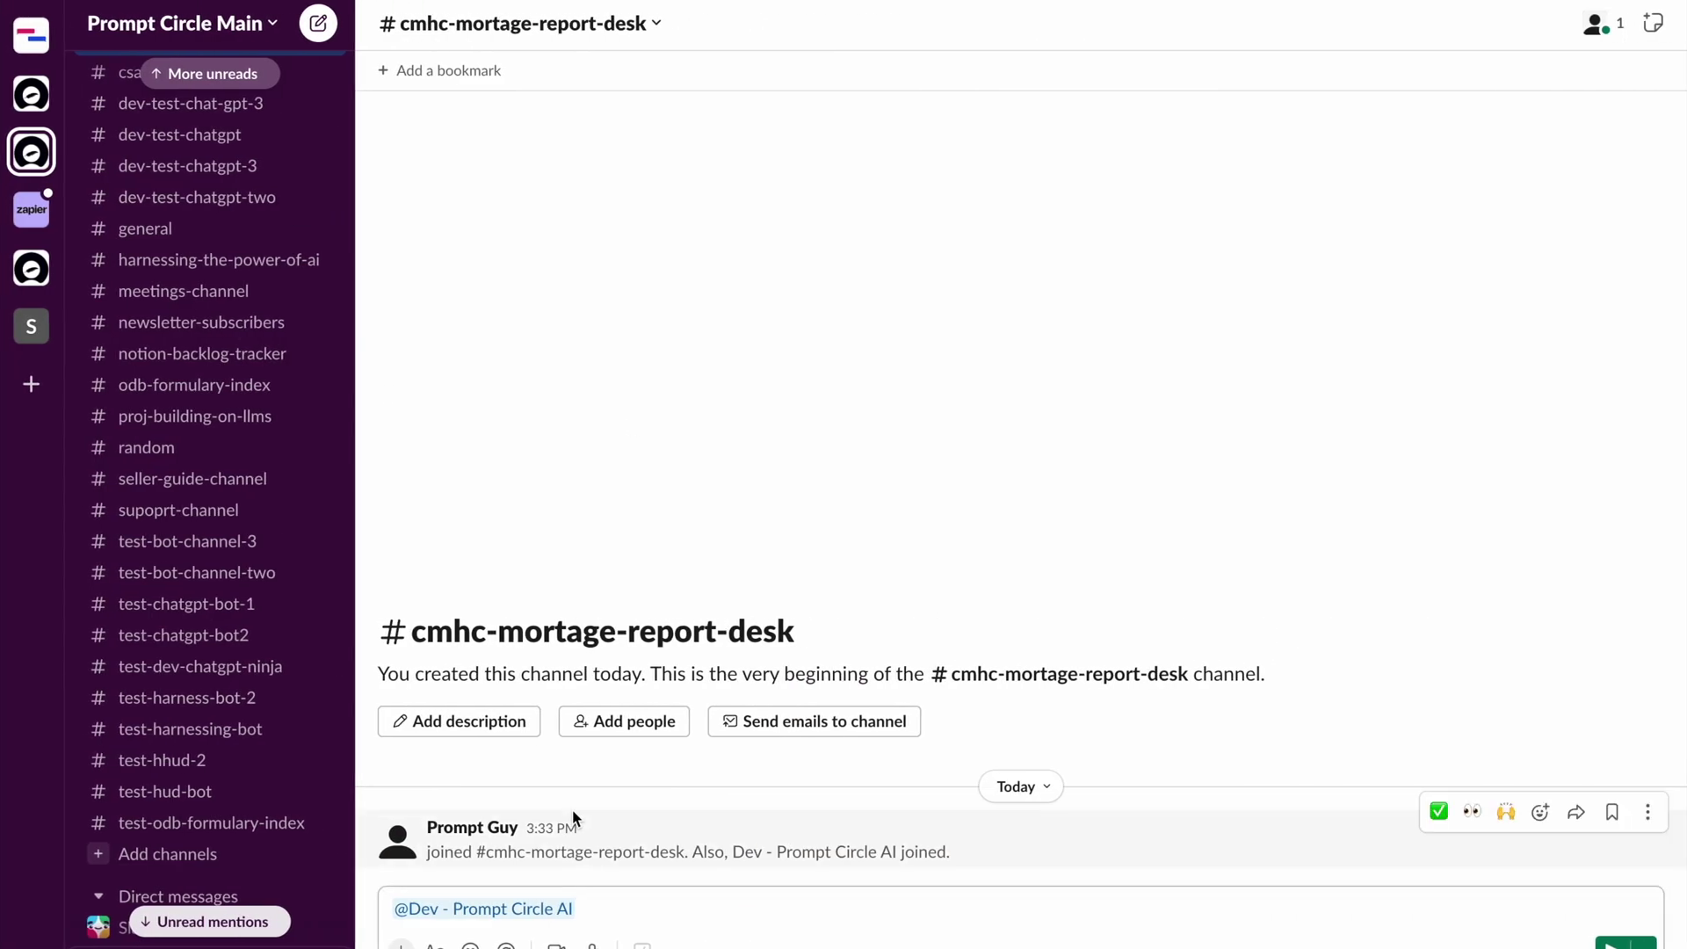
type("What ")
type("is the ca")
key("BackSpace")
key("BackSpace")
key("BackSpace")
key("BackSpace")
key("BackSpace")
key("BackSpace")
type("was the mortage")
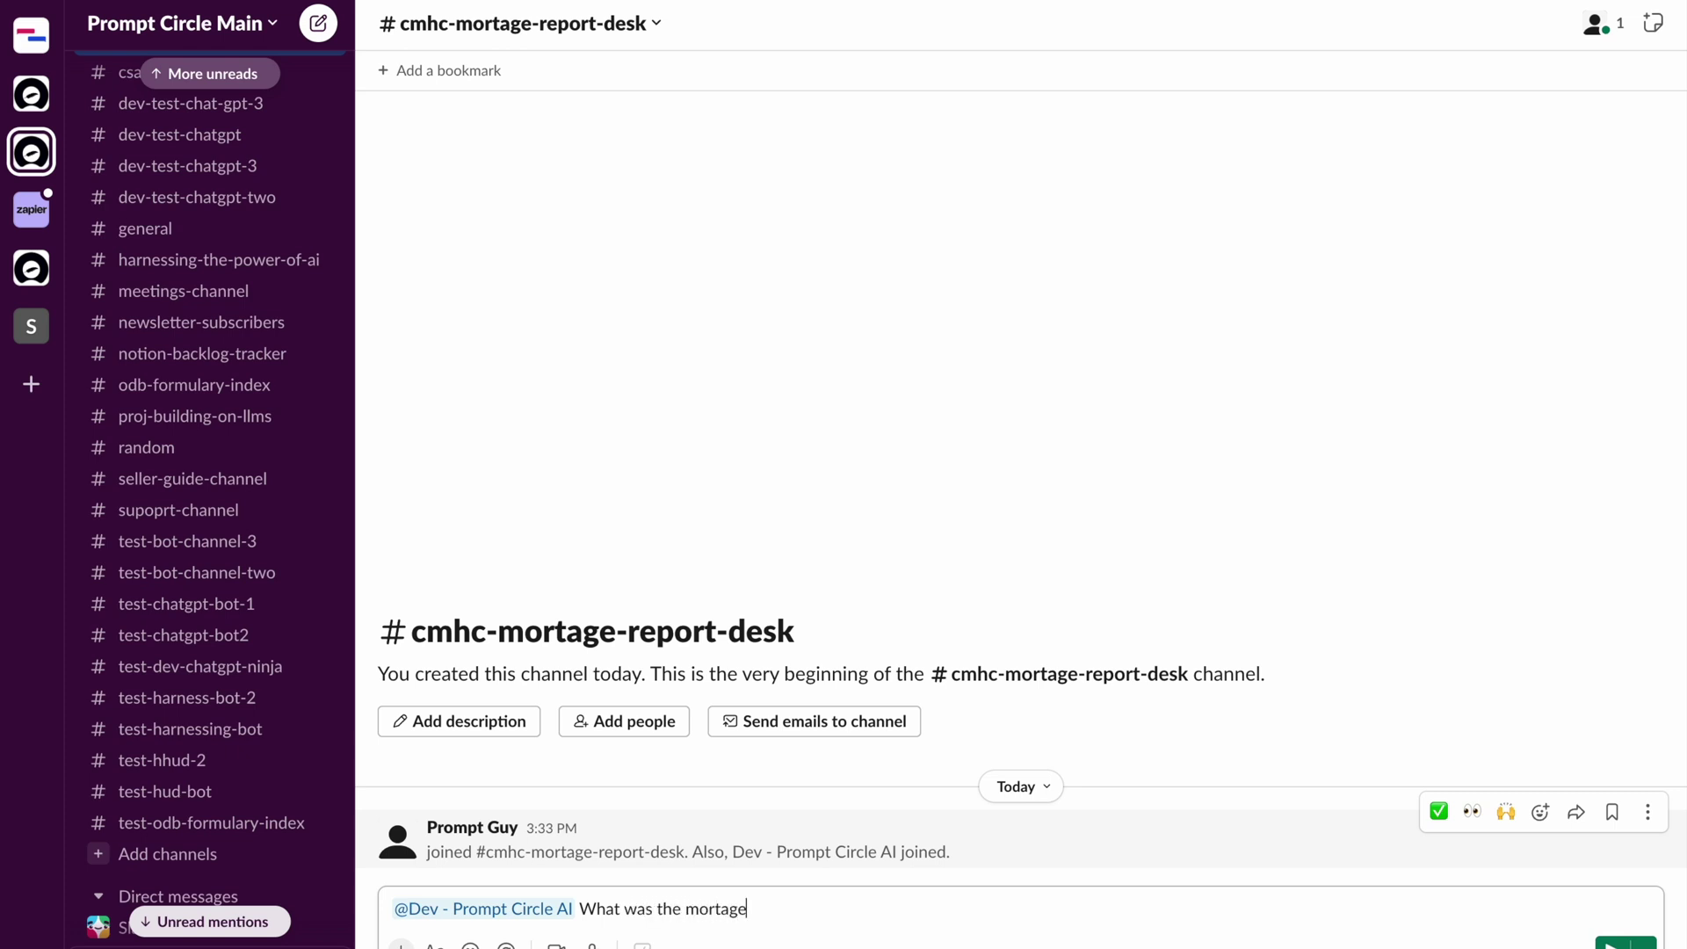
key("BackSpace")
key("BackSpace")
key("BackSpace")
key("BackSpace")
key("BackSpace")
key("BackSpace")
key("BackSpace")
type("residential mortagge")
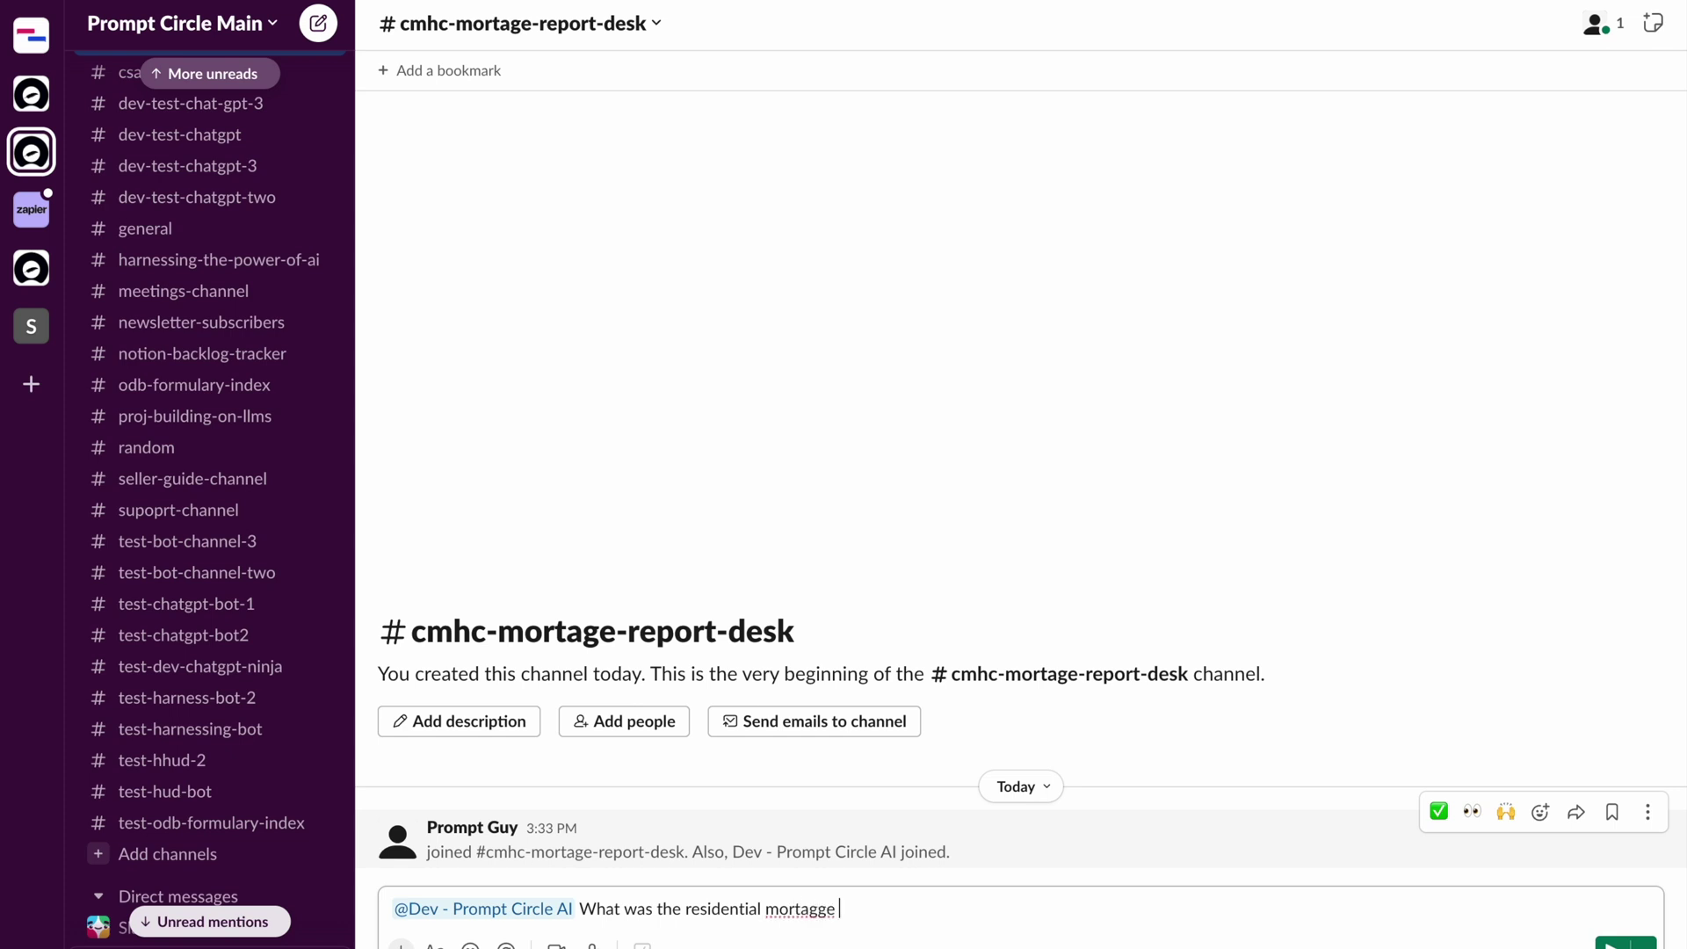
key("BackSpace")
key("BackSpace")
key("BackSpace")
key("BackSpace")
type("gage debt as of Jan 2023")
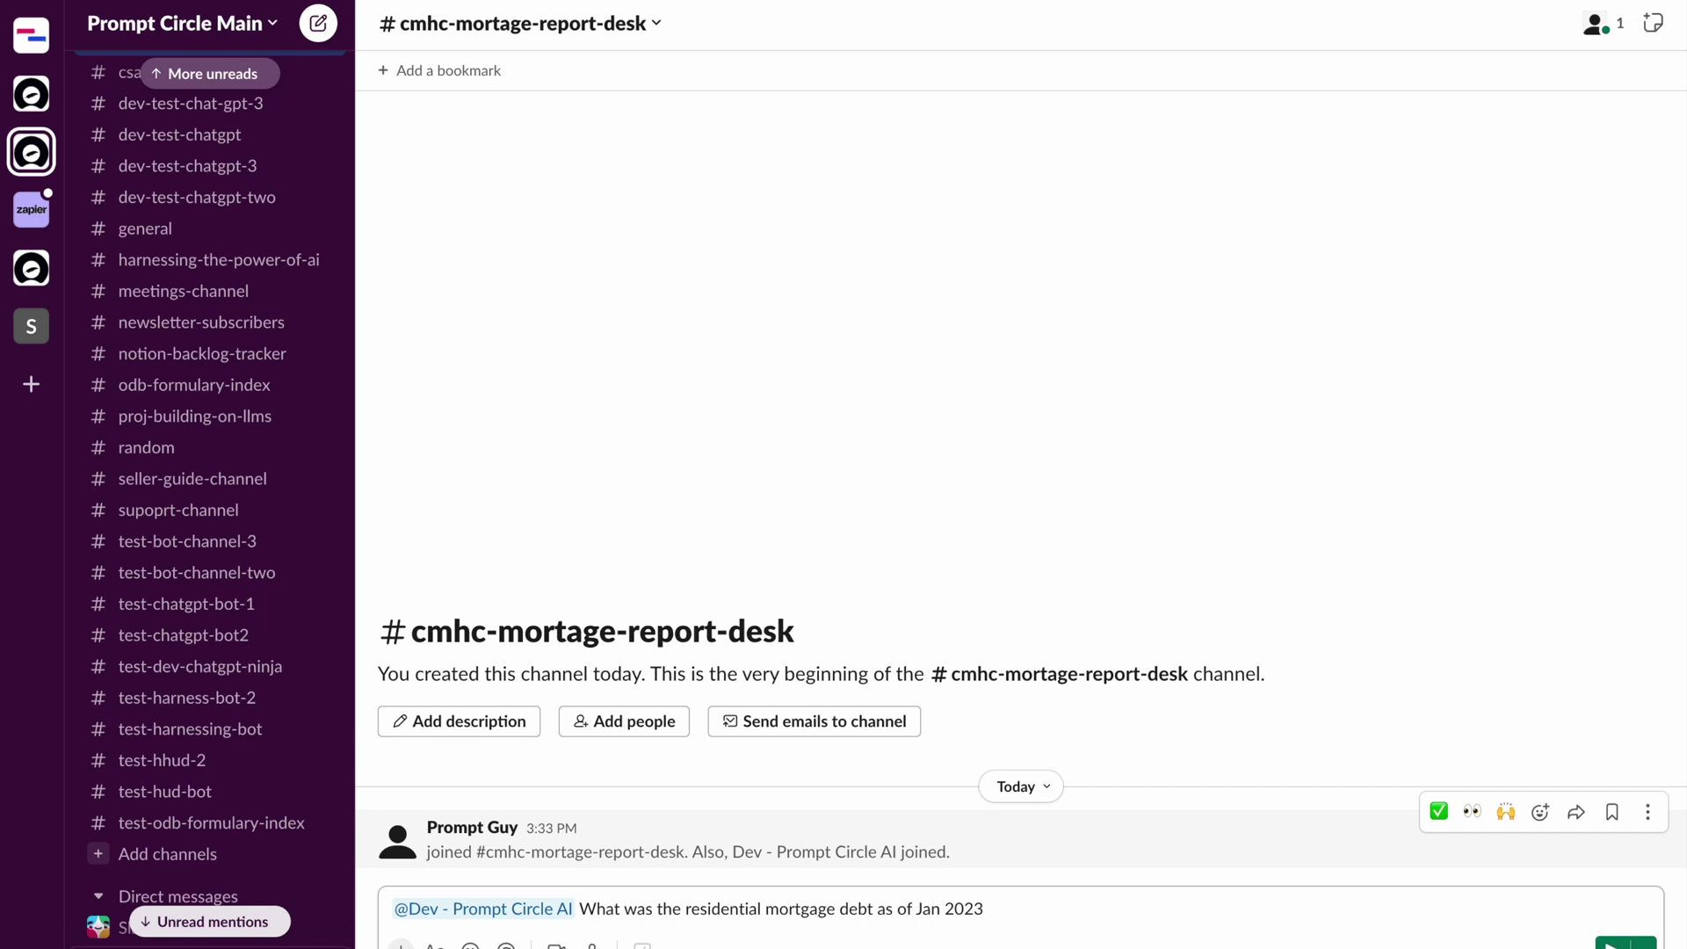
type("?")
key("Return")
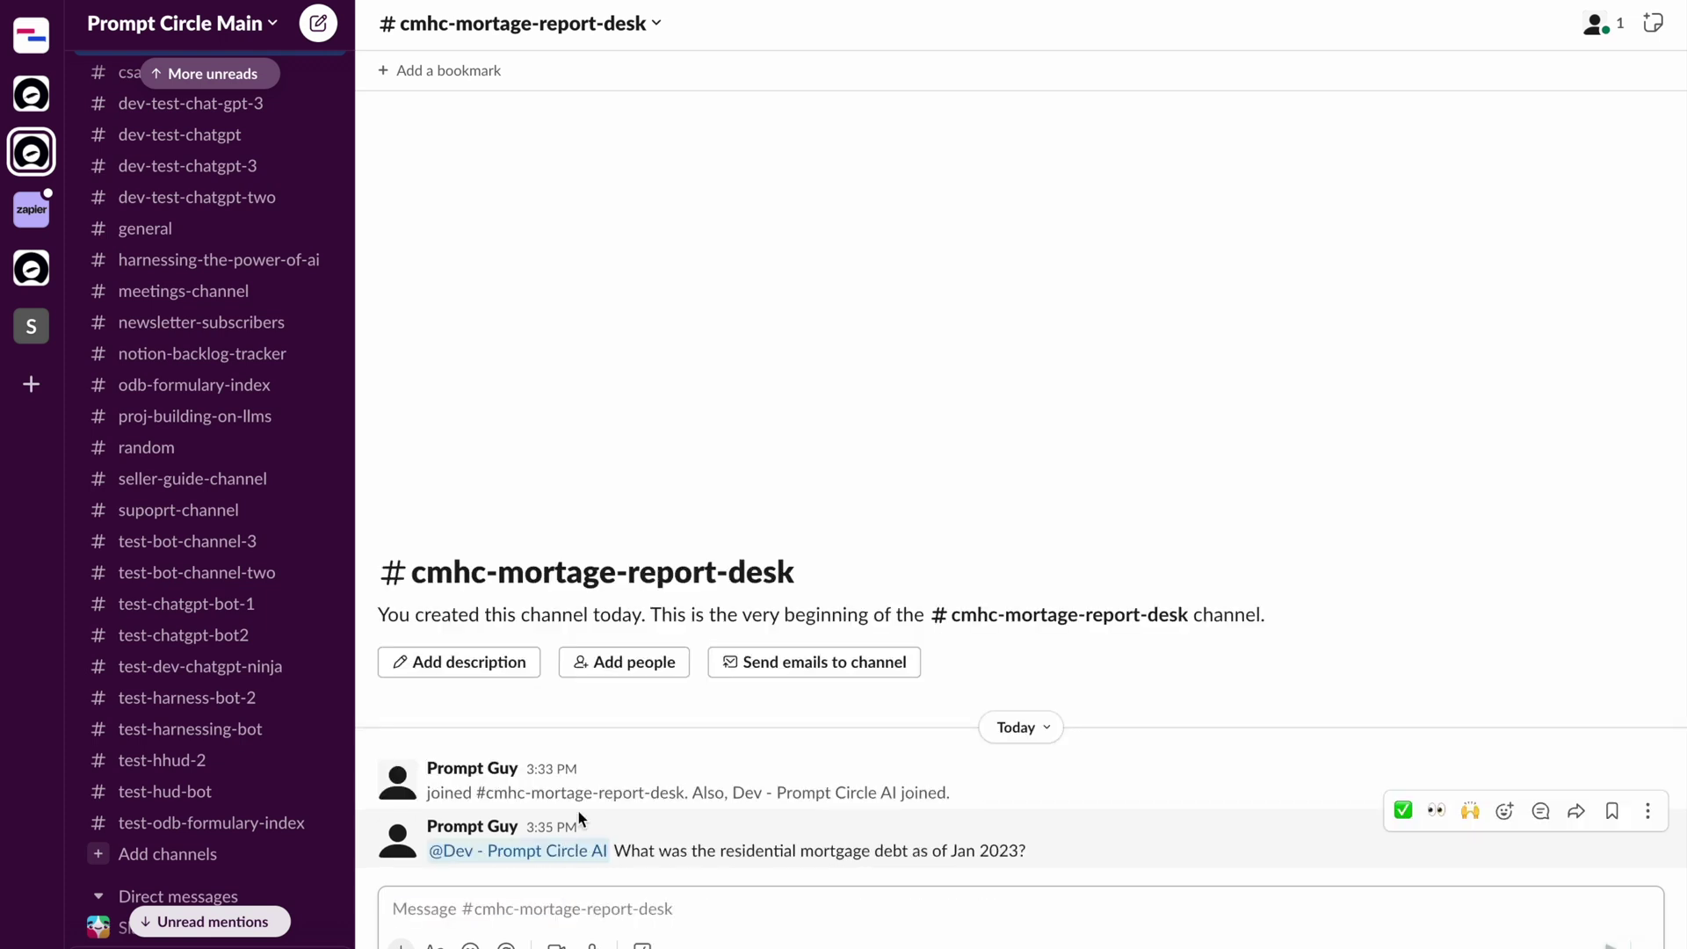
Open the question's reply thread and compare the bot's answer with the residential mortgage debt statement in the browser's report PDF.
left_click(483, 845)
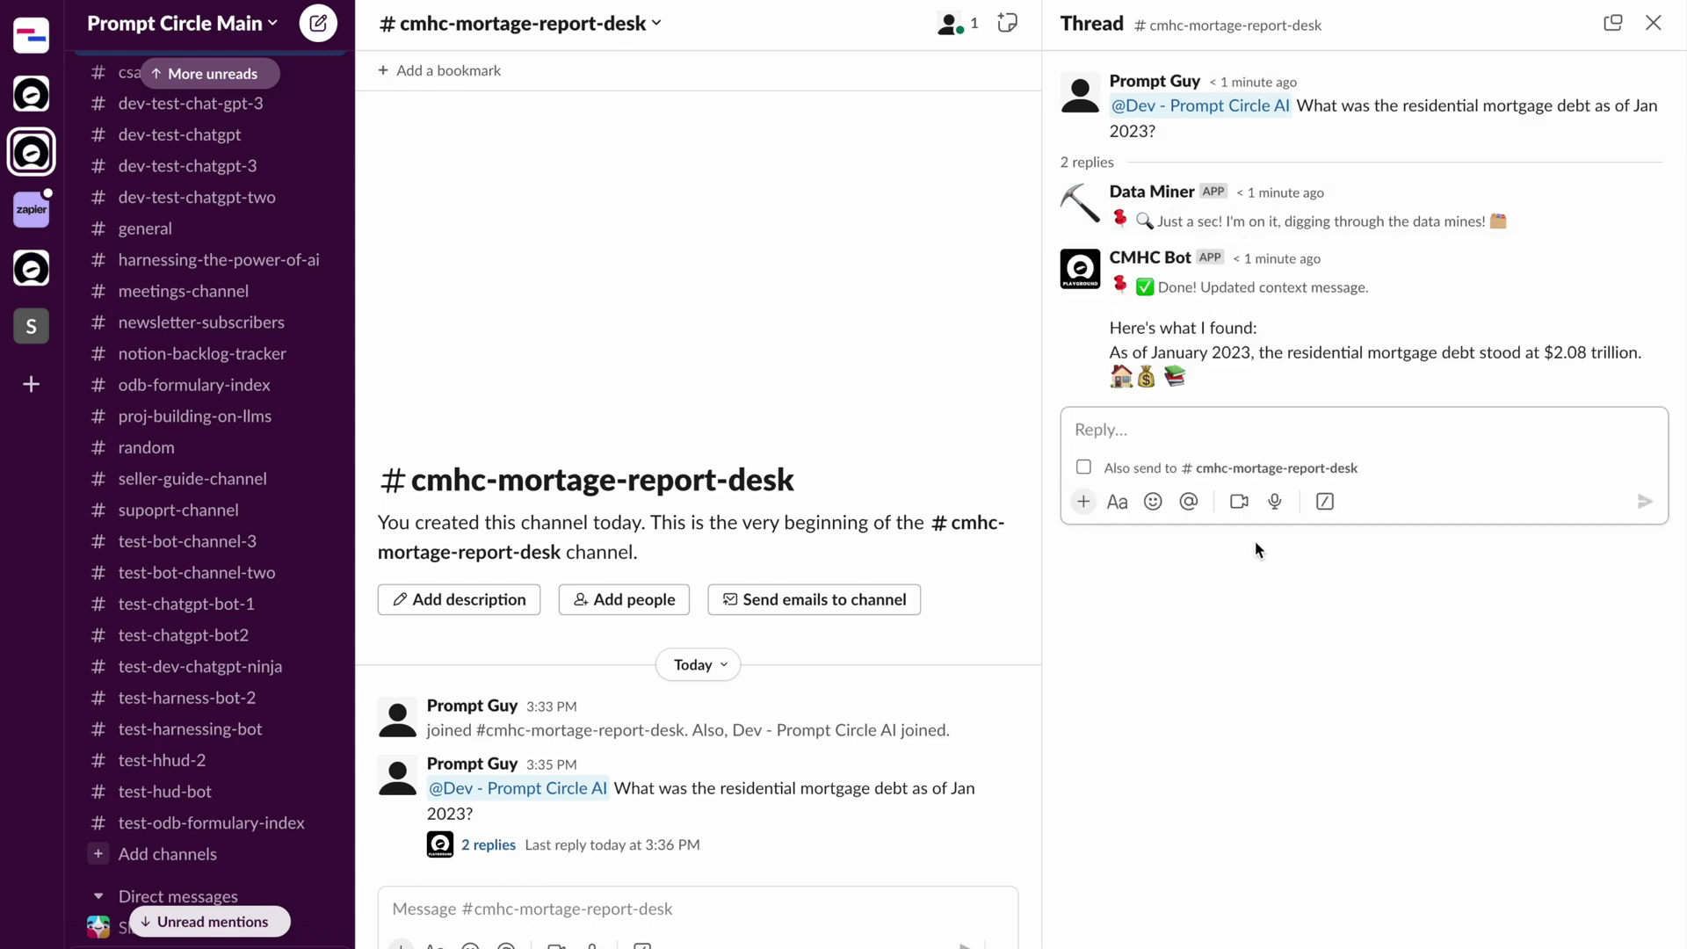
left_click(1150, 260)
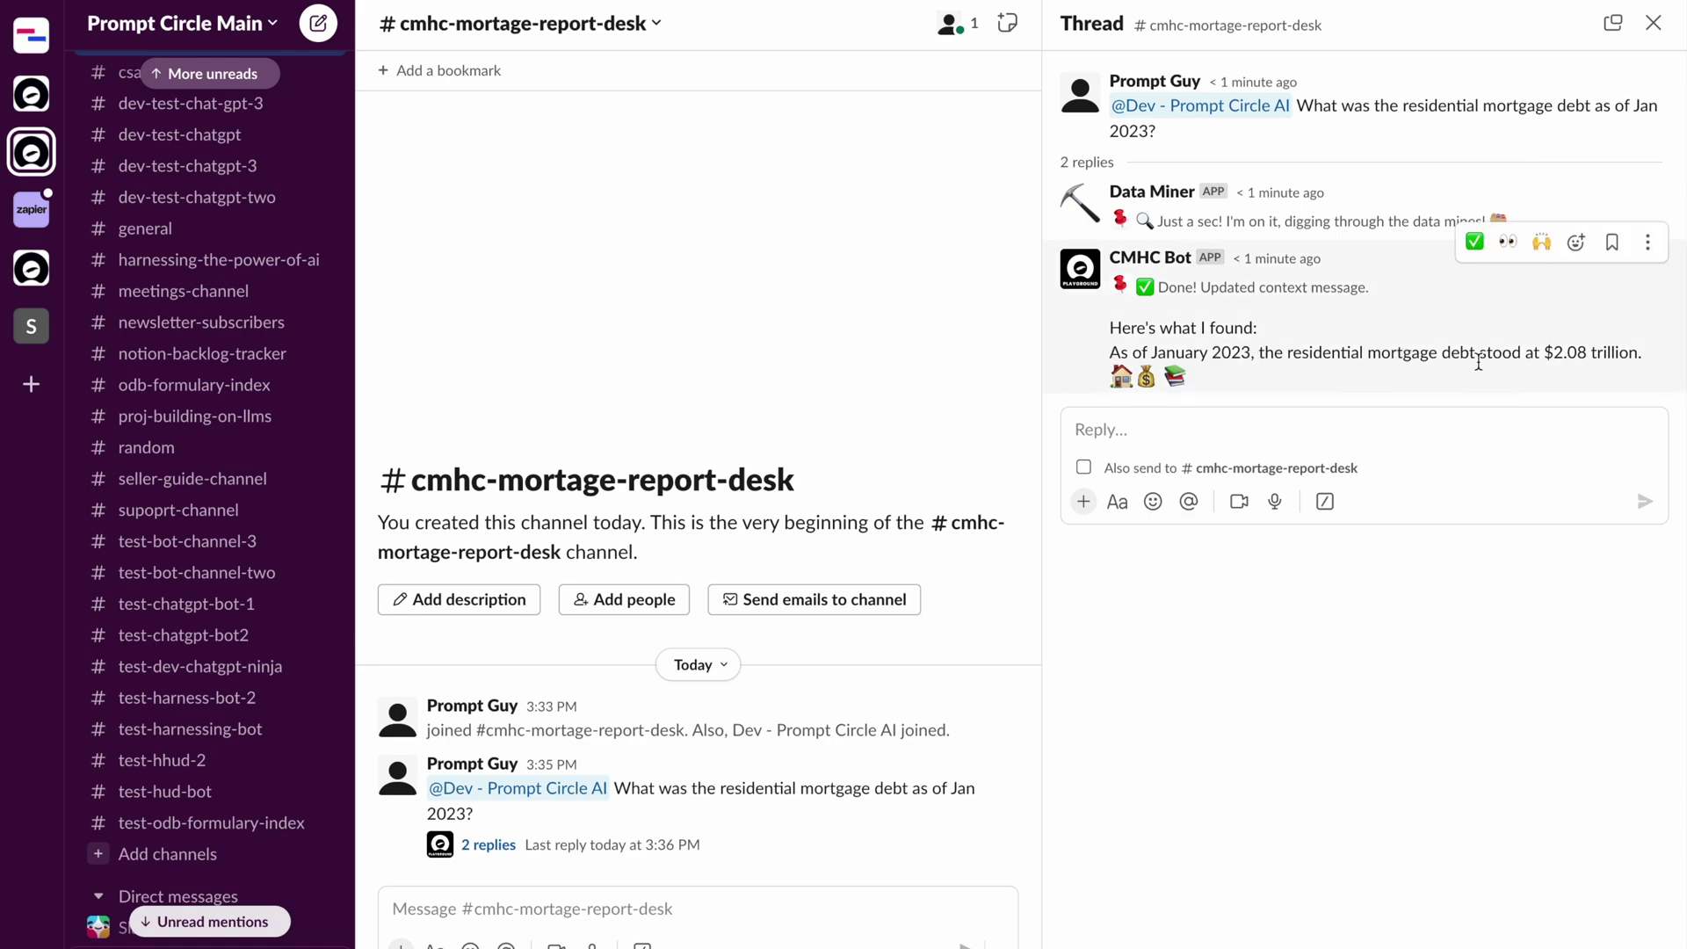
key("ctrl+Left")
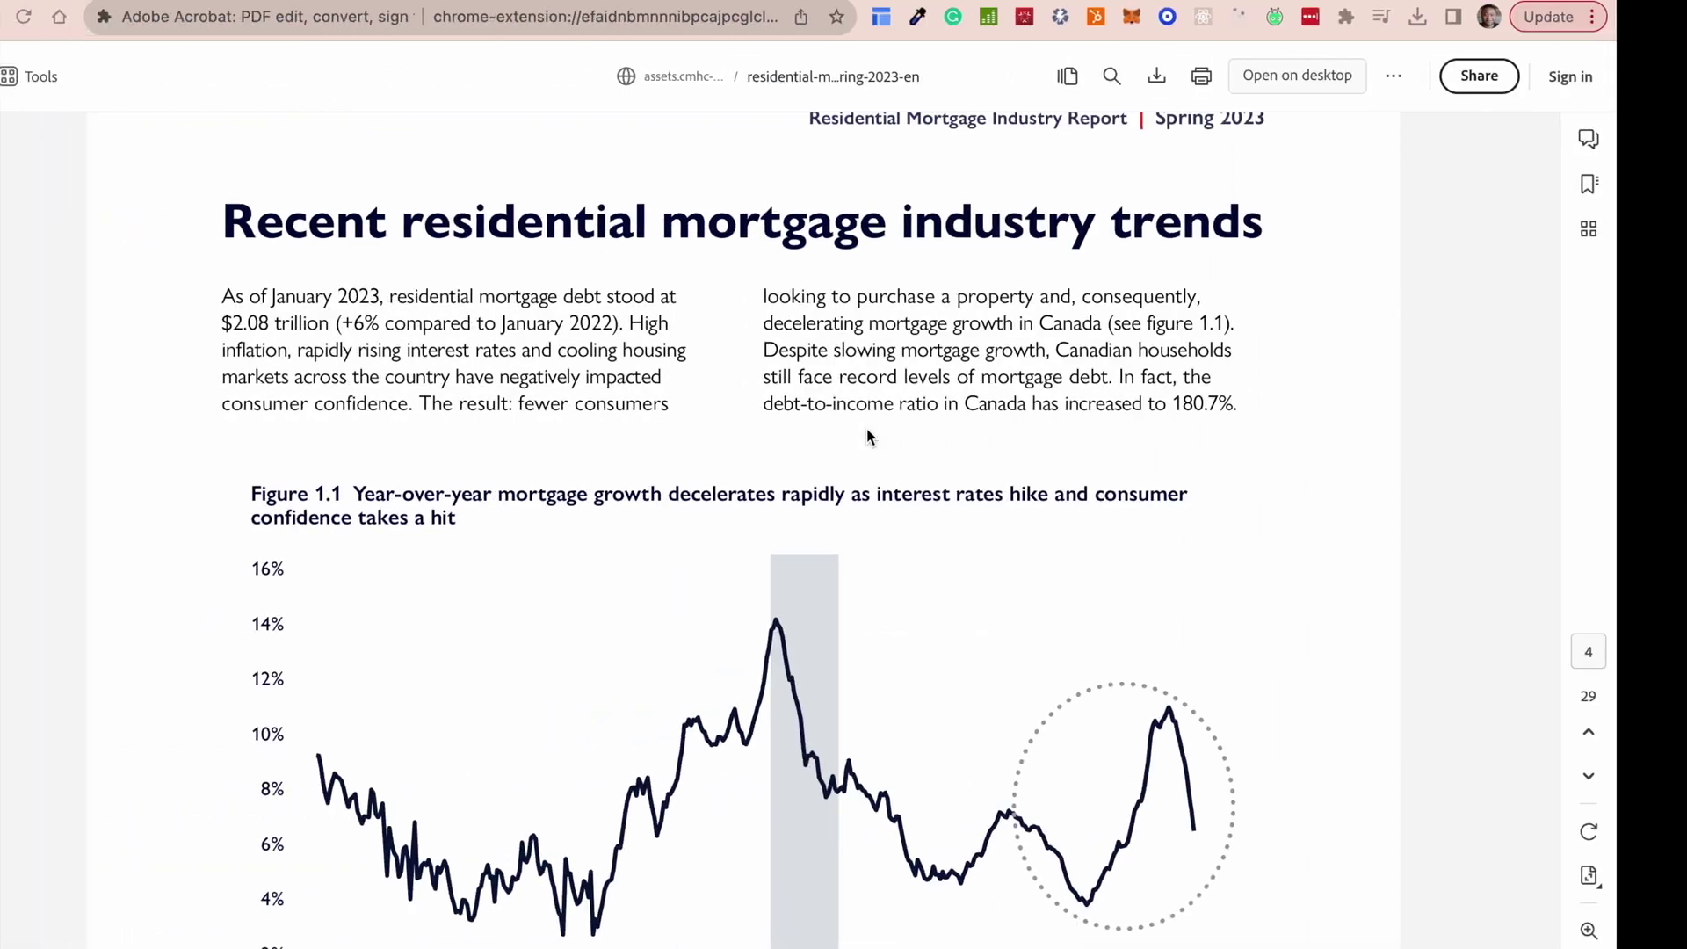
key("ctrl+Right")
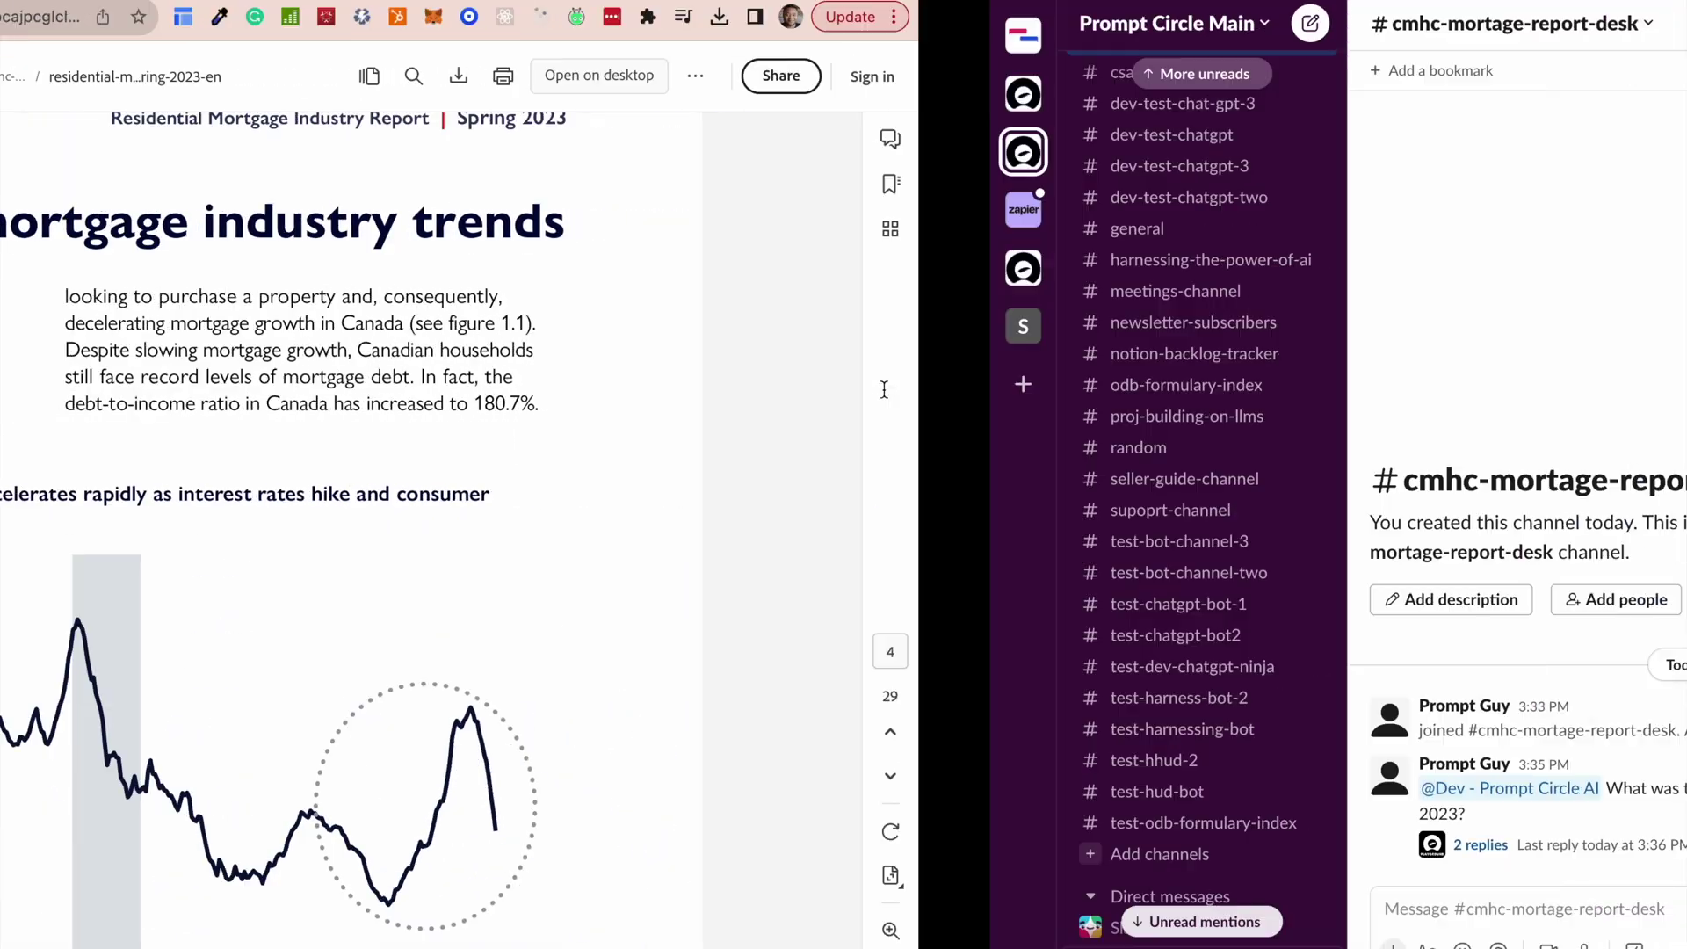
key("ctrl+Left")
key("ctrl+Right")
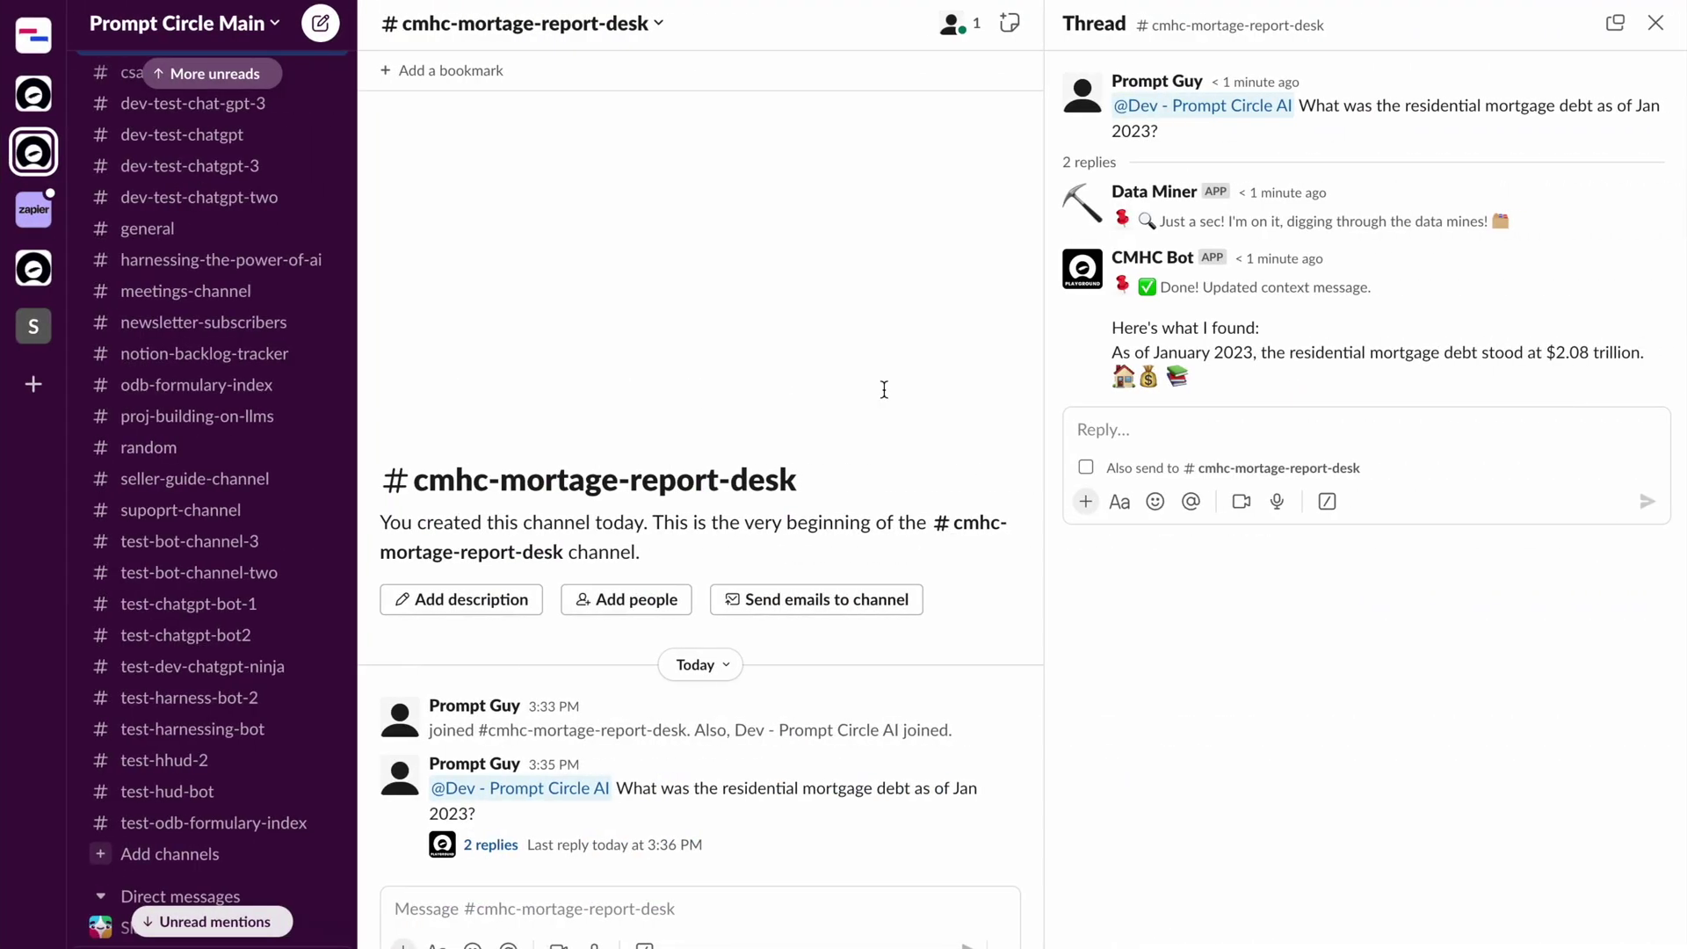